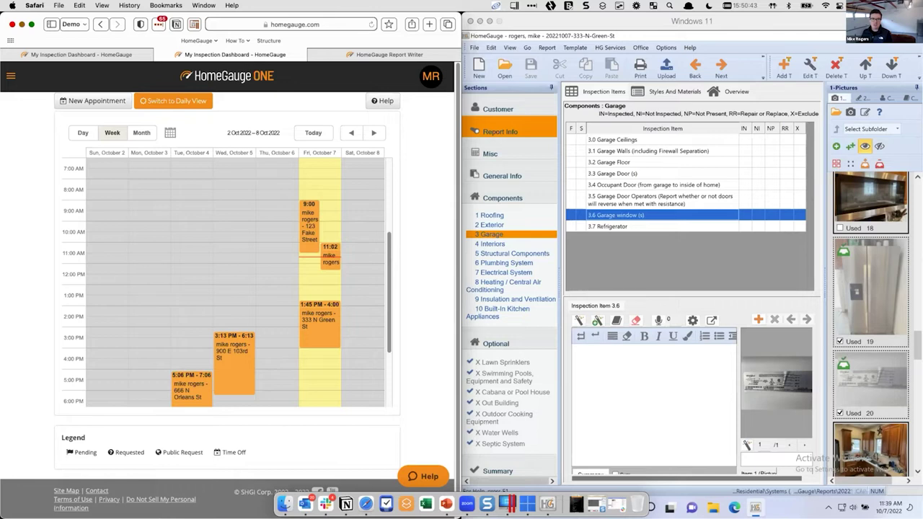
Start a new appointment dated 8 Oct 2022 with a 9:39 AM start time
{"action": "left_click", "coordinate": [88, 101]}
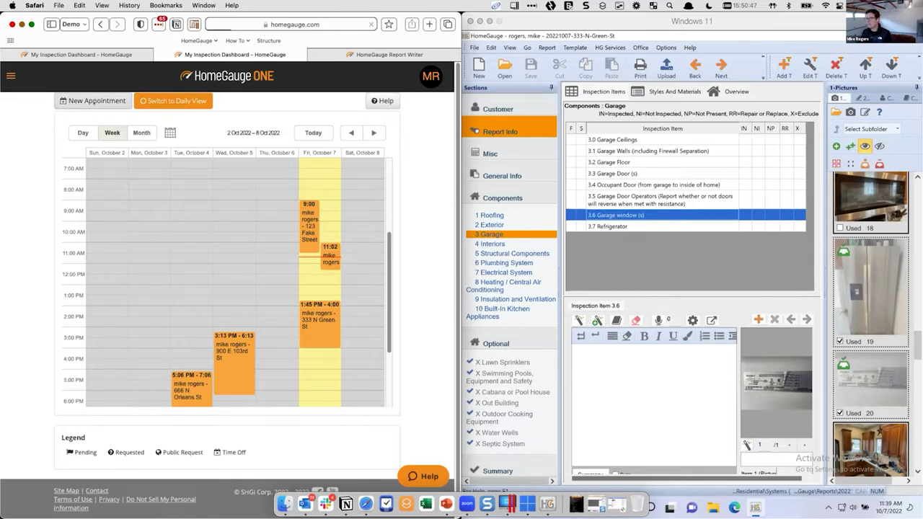
{"action": "left_click", "coordinate": [155, 180]}
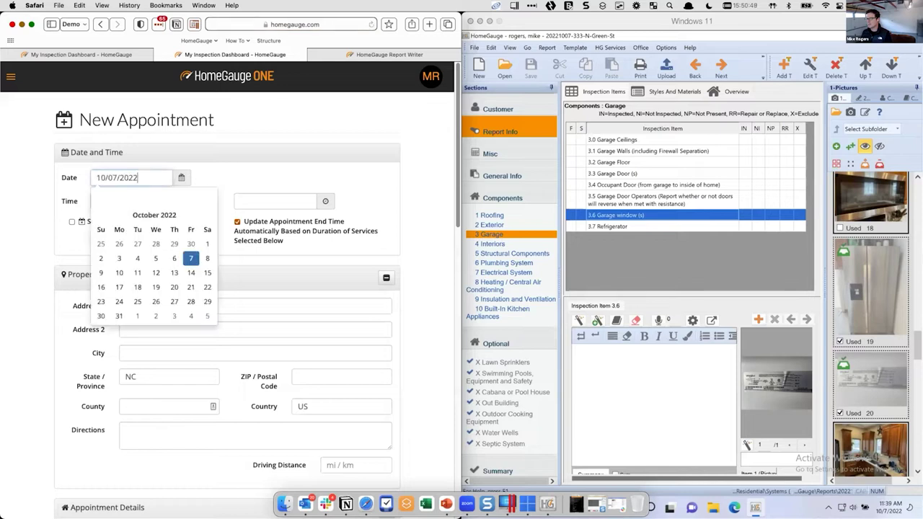
{"action": "left_click", "coordinate": [204, 258]}
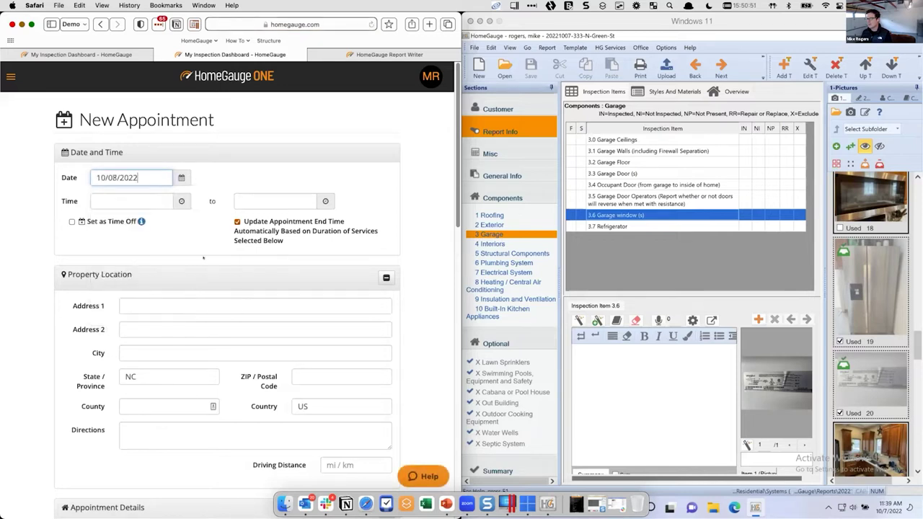
{"action": "left_click", "coordinate": [181, 202]}
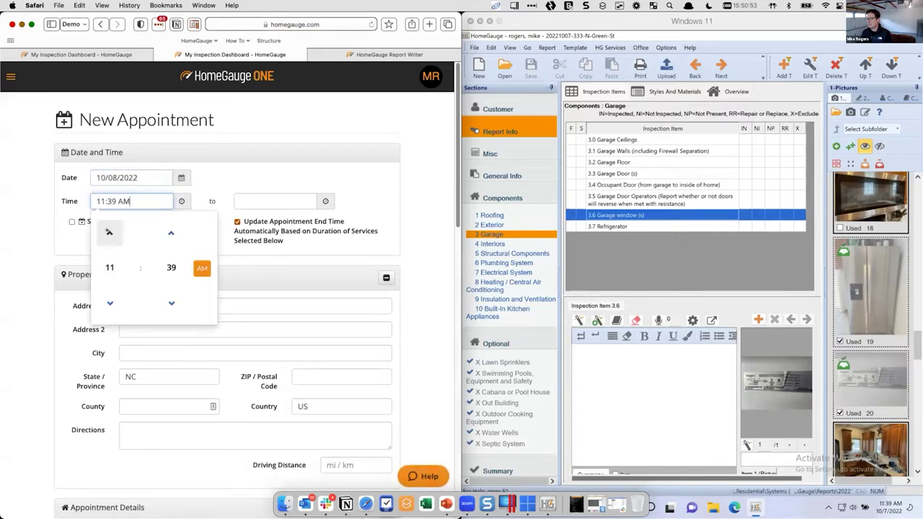
{"action": "left_click", "coordinate": [109, 302]}
{"action": "left_click", "coordinate": [110, 301]}
{"action": "left_click", "coordinate": [311, 196]}
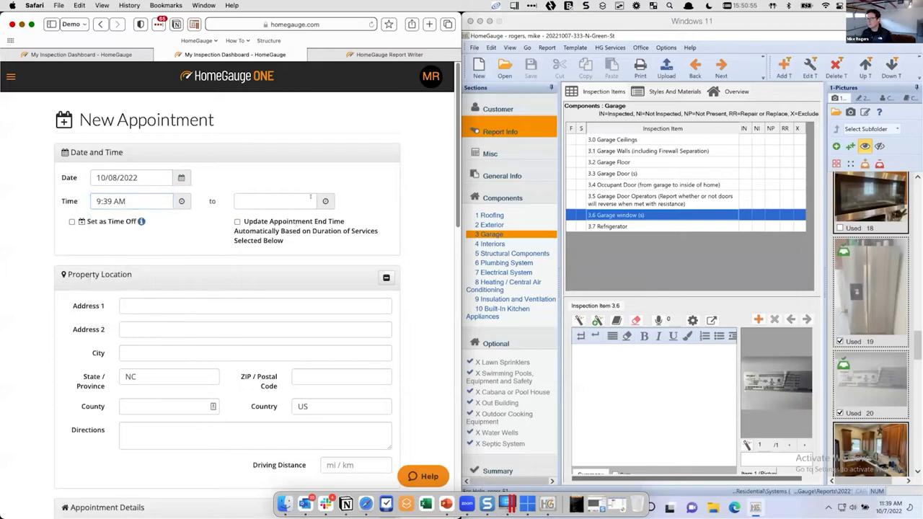
Set the appointment's end time to 3:39 PM
{"action": "left_click", "coordinate": [324, 201]}
{"action": "left_click", "coordinate": [253, 233]}
{"action": "left_click", "coordinate": [253, 233]}
{"action": "left_click", "coordinate": [253, 233]}
{"action": "left_click", "coordinate": [253, 233]}
{"action": "left_click", "coordinate": [417, 149]}
{"action": "scroll", "coordinate": [404, 231], "scroll_direction": "down", "scroll_amount": 10}
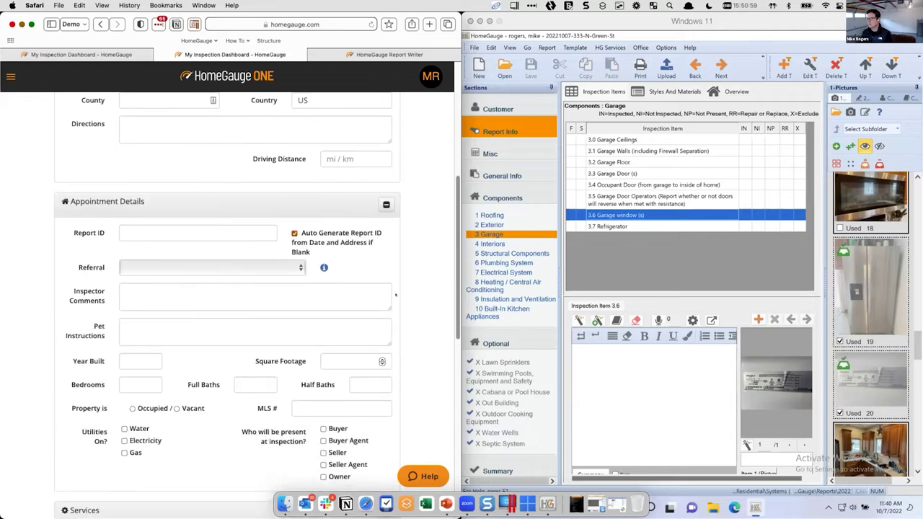
{"action": "scroll", "coordinate": [262, 318], "scroll_direction": "up", "scroll_amount": 8}
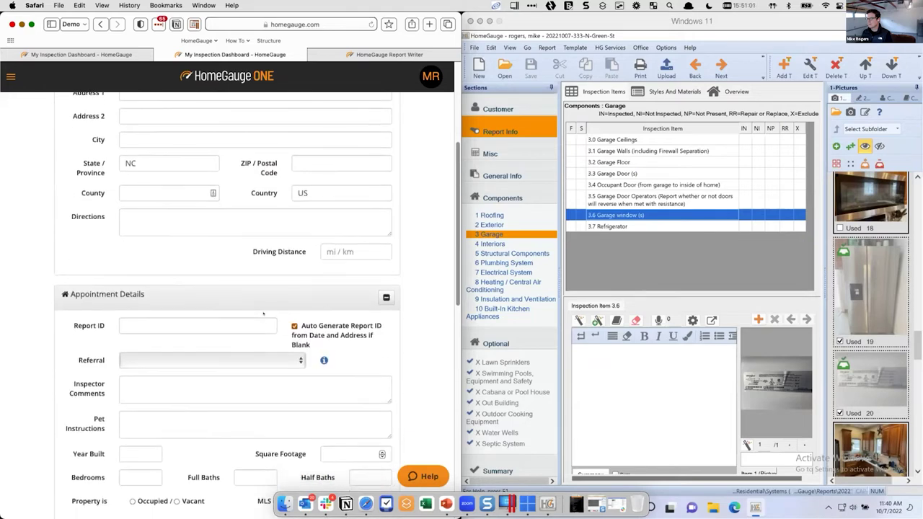
{"action": "left_click", "coordinate": [196, 240]}
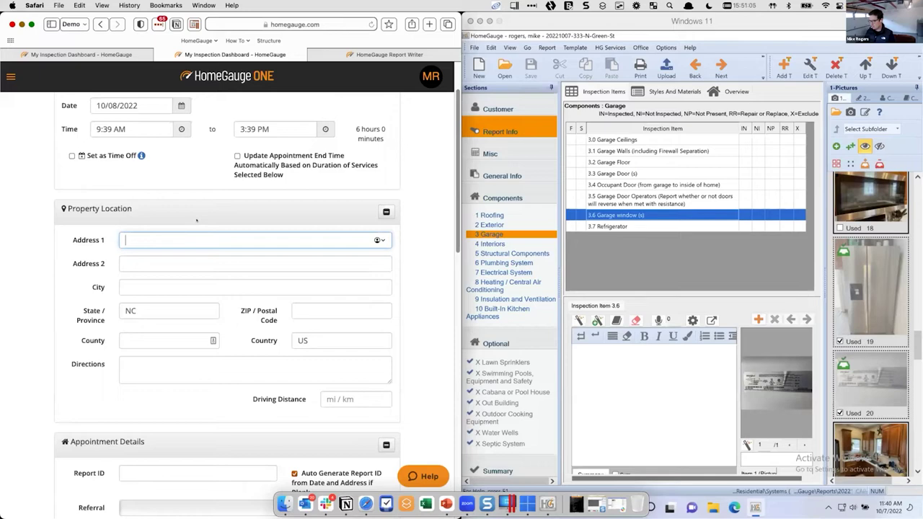
{"action": "type", "text": "567"}
{"action": "key", "text": "Down"}
{"action": "key", "text": "Return"}
{"action": "scroll", "coordinate": [271, 326], "scroll_direction": "down", "scroll_amount": 15}
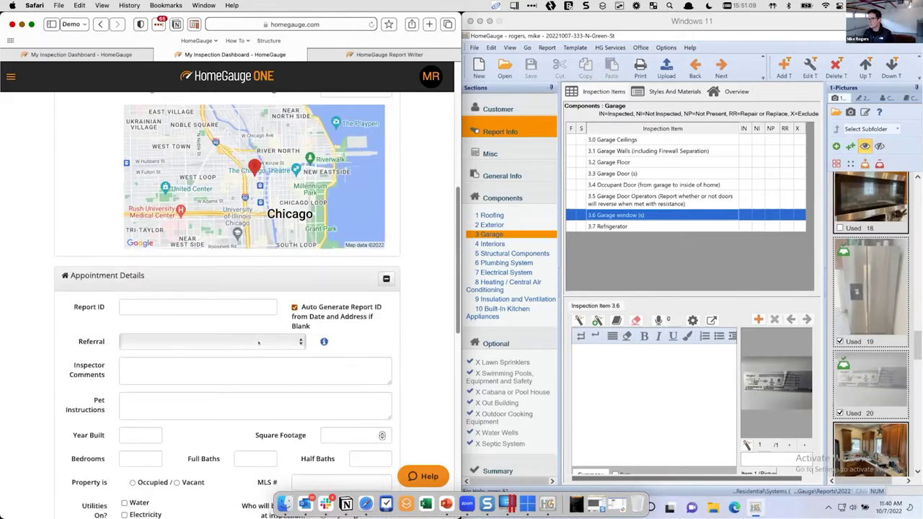
{"action": "scroll", "coordinate": [225, 351], "scroll_direction": "down", "scroll_amount": 5}
Add the Sample ASHI Agreement and the suggested customer to the appointment
{"action": "double_click", "coordinate": [144, 305]}
{"action": "scroll", "coordinate": [173, 351], "scroll_direction": "down", "scroll_amount": 1}
{"action": "scroll", "coordinate": [173, 352], "scroll_direction": "down", "scroll_amount": 4}
{"action": "left_click", "coordinate": [227, 292]}
{"action": "type", "text": "mik"}
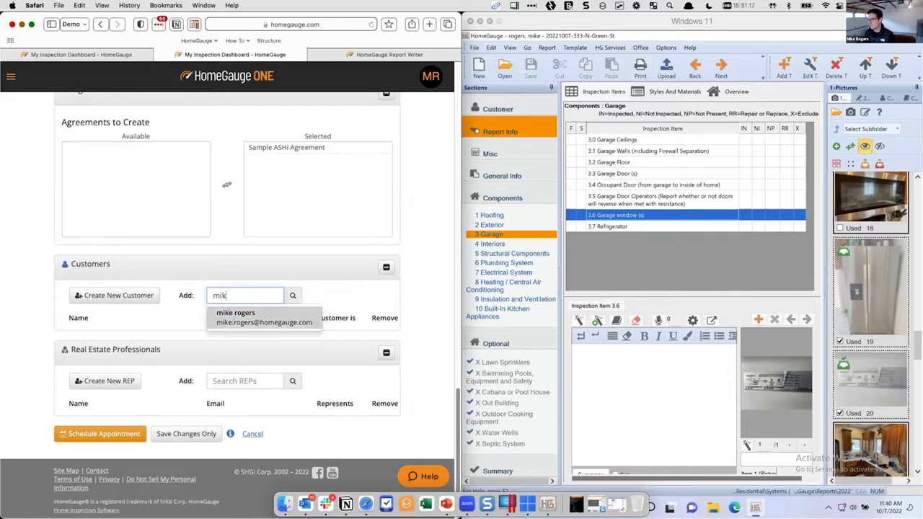
{"action": "left_click", "coordinate": [245, 317]}
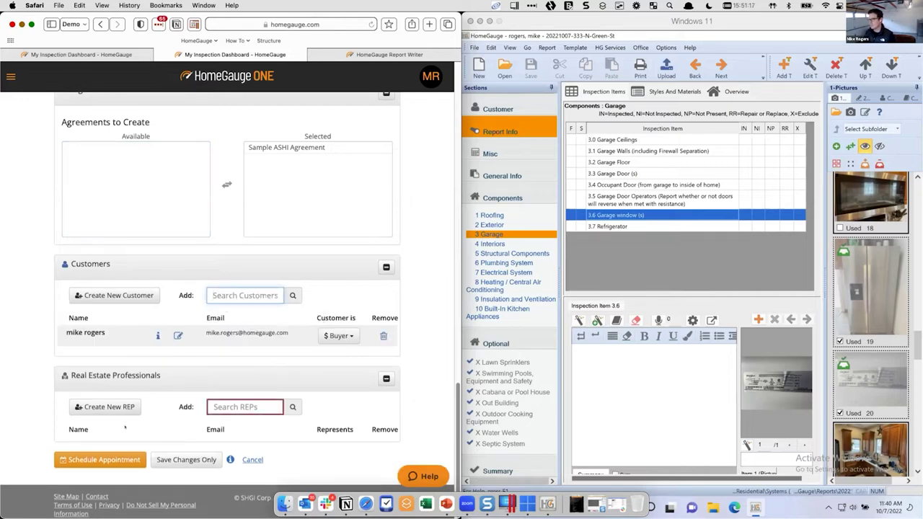
Schedule the appointment and create agreements without sending notifications
{"action": "left_click", "coordinate": [105, 460]}
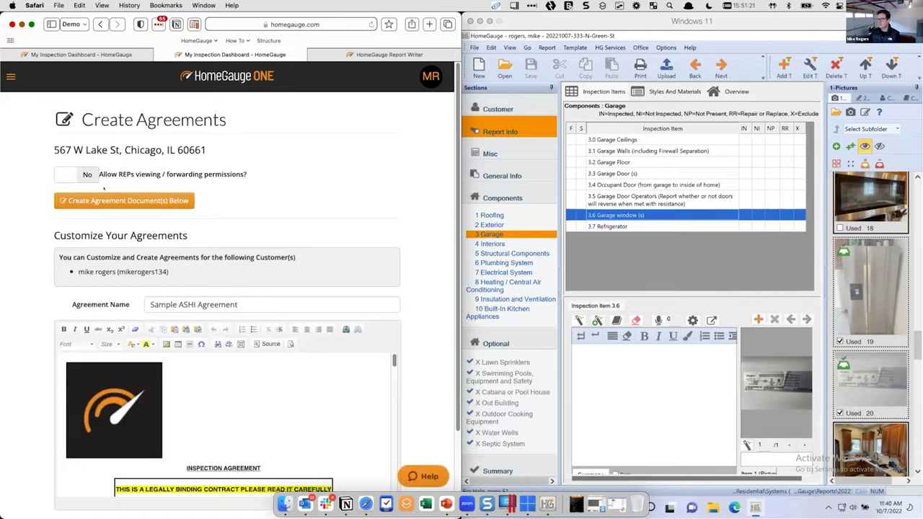
{"action": "left_click", "coordinate": [112, 201]}
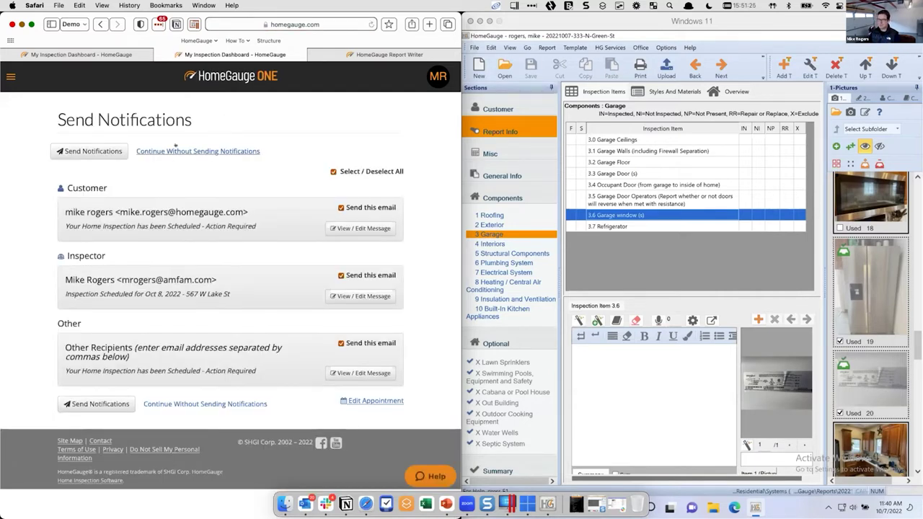
{"action": "left_click", "coordinate": [177, 148]}
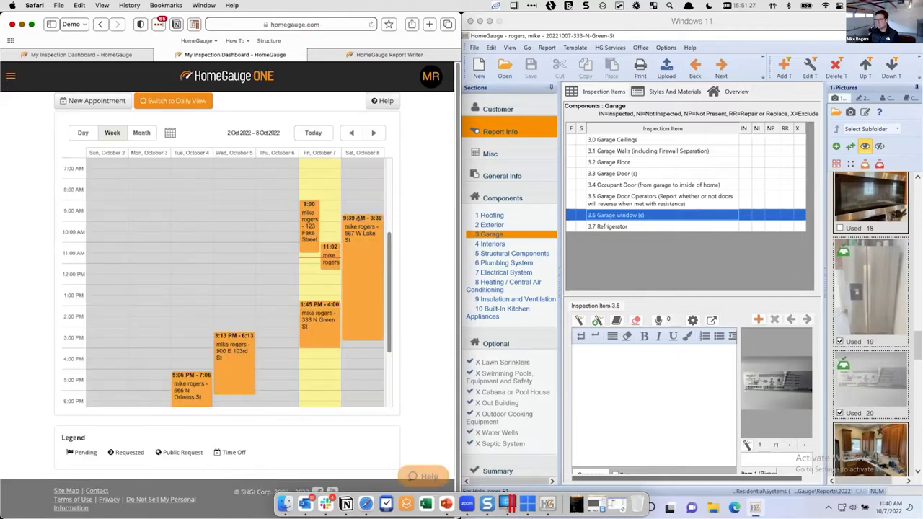
{"action": "mouse_move", "coordinate": [358, 234]}
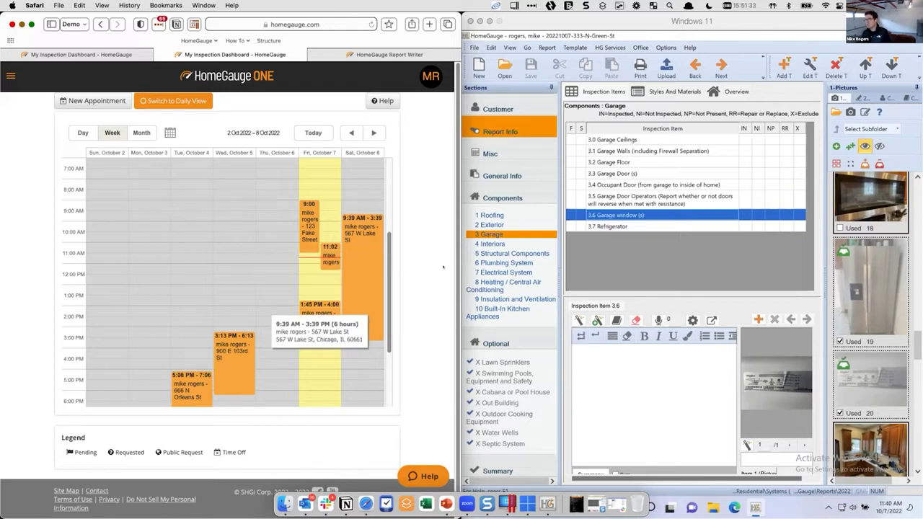
{"action": "left_click", "coordinate": [604, 47]}
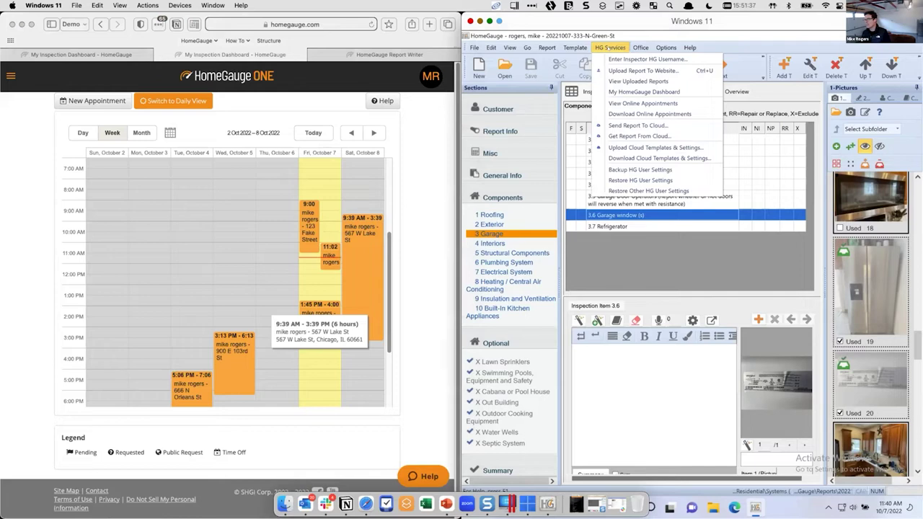
{"action": "left_click", "coordinate": [649, 114]}
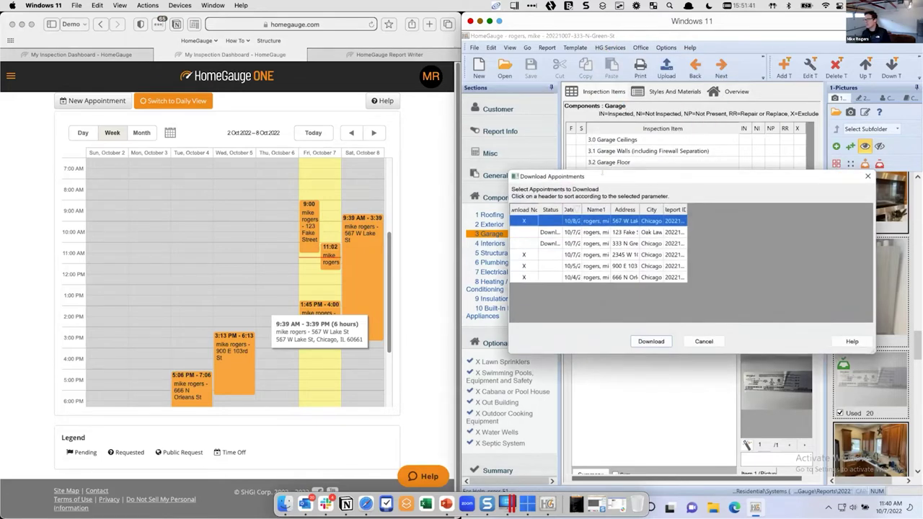
{"action": "left_click_drag", "start_coordinate": [581, 209], "coordinate": [642, 209]}
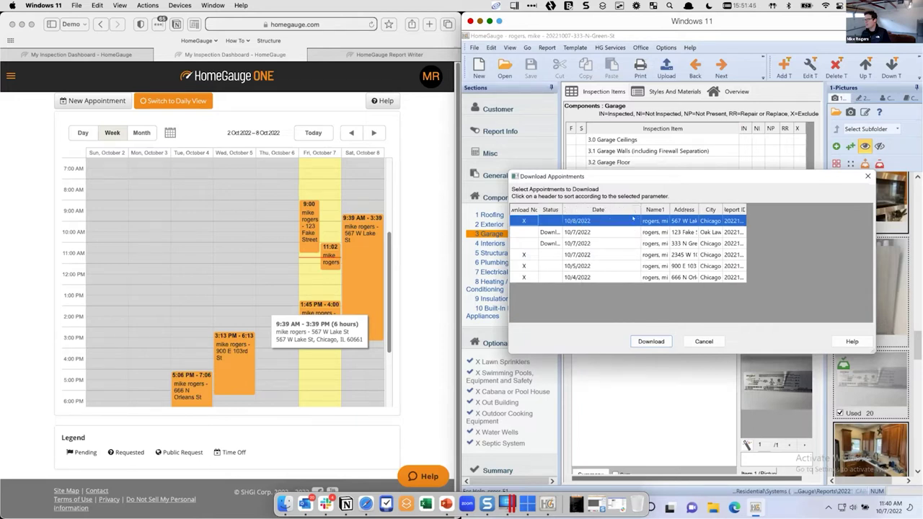
{"action": "left_click", "coordinate": [524, 220]}
{"action": "left_click", "coordinate": [524, 254]}
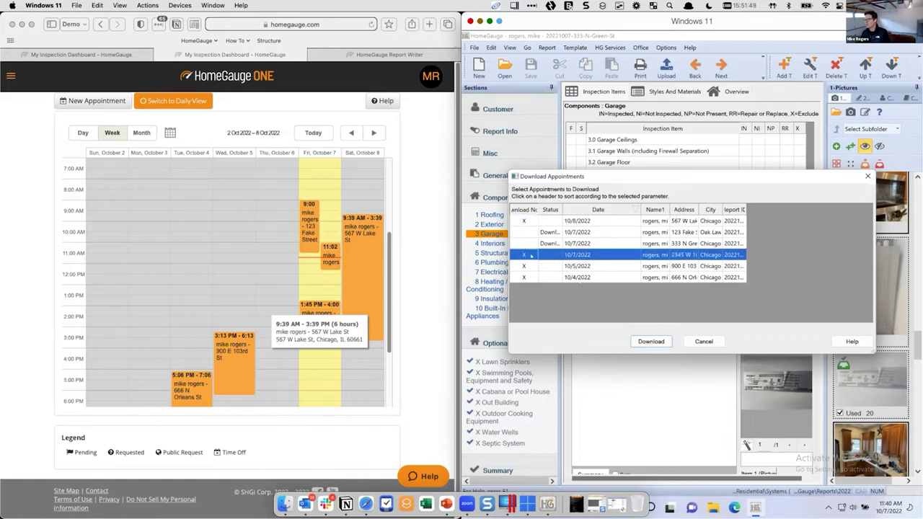
{"action": "left_click", "coordinate": [524, 266]}
{"action": "left_click", "coordinate": [524, 277]}
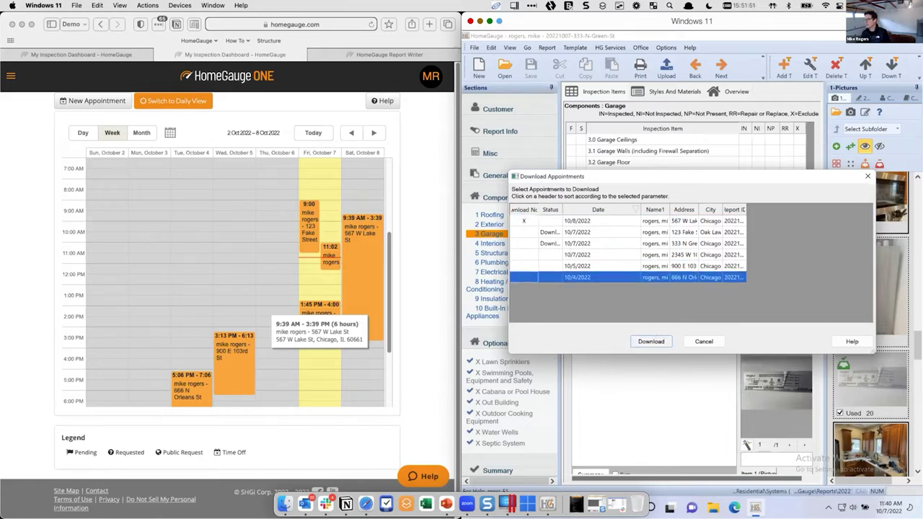
{"action": "left_click", "coordinate": [531, 221]}
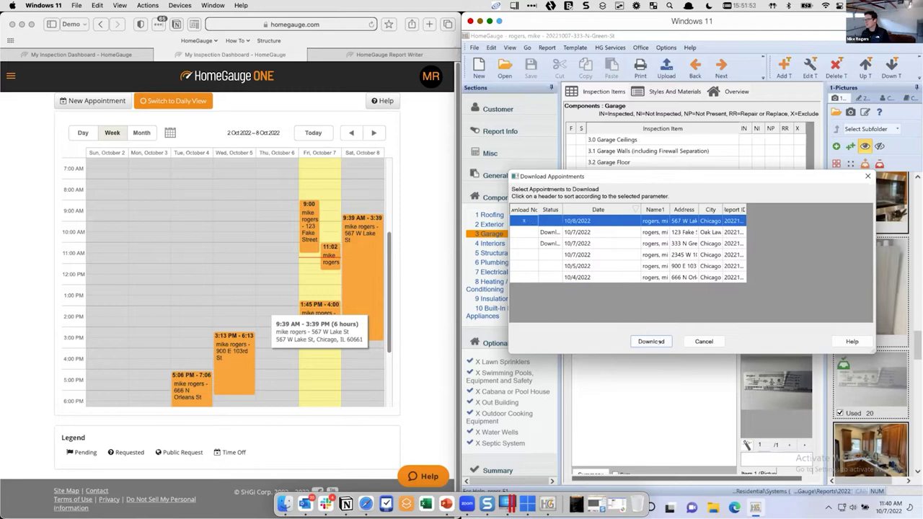
{"action": "left_click", "coordinate": [651, 341]}
{"action": "left_click", "coordinate": [738, 288]}
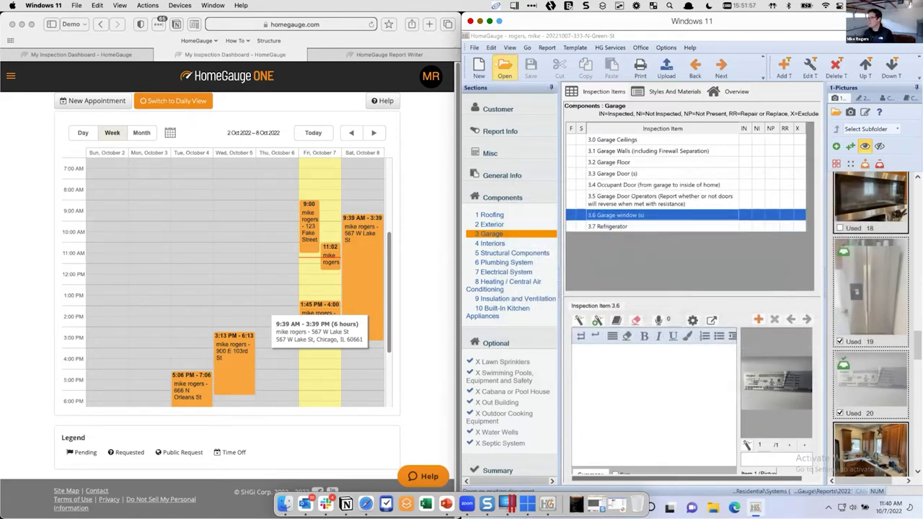
{"action": "left_click", "coordinate": [504, 69]}
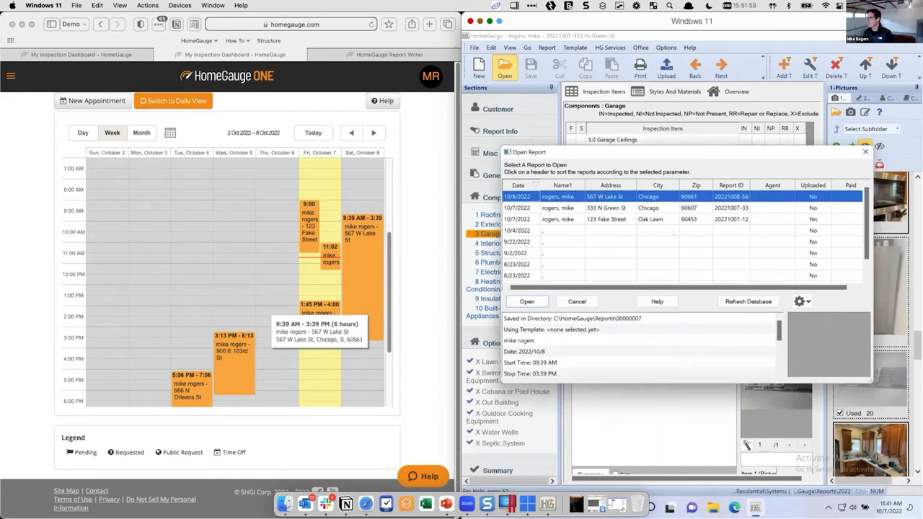
{"action": "left_click", "coordinate": [527, 302]}
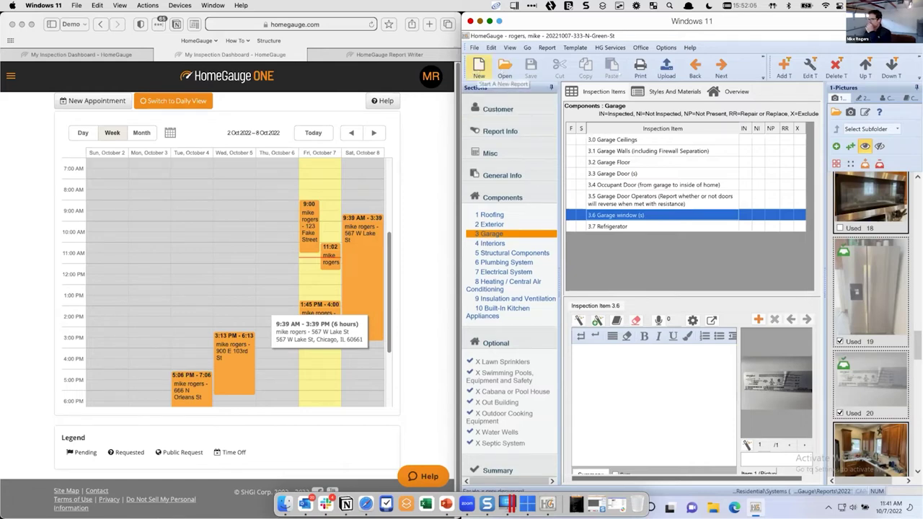
{"action": "left_click", "coordinate": [505, 68]}
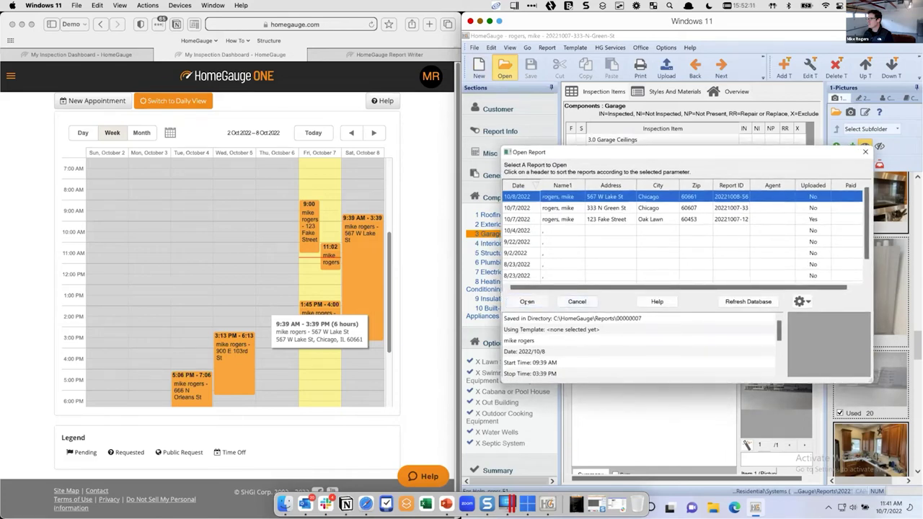
{"action": "left_click", "coordinate": [527, 302]}
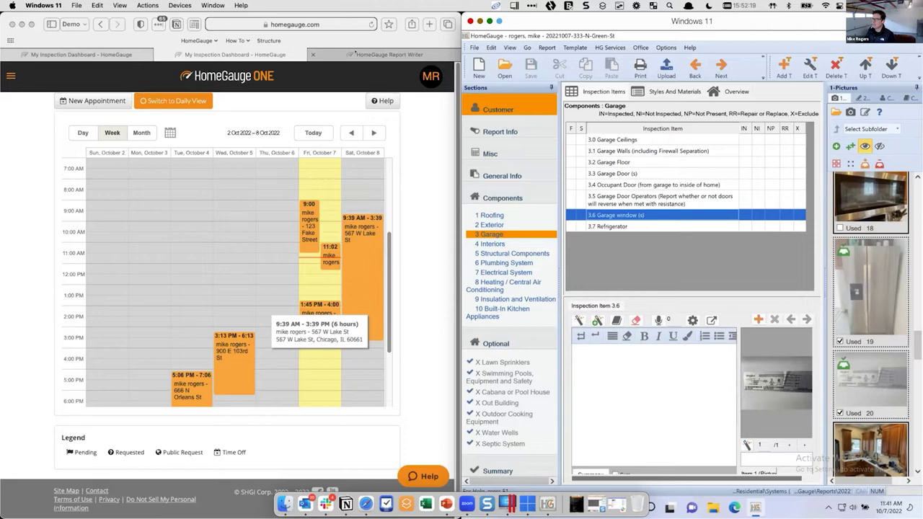
{"action": "left_click", "coordinate": [356, 53]}
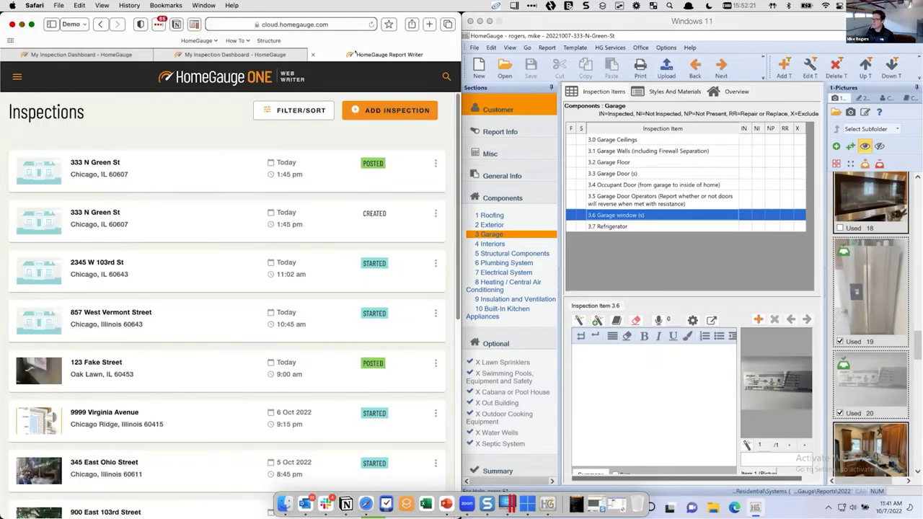
{"action": "left_click", "coordinate": [235, 54]}
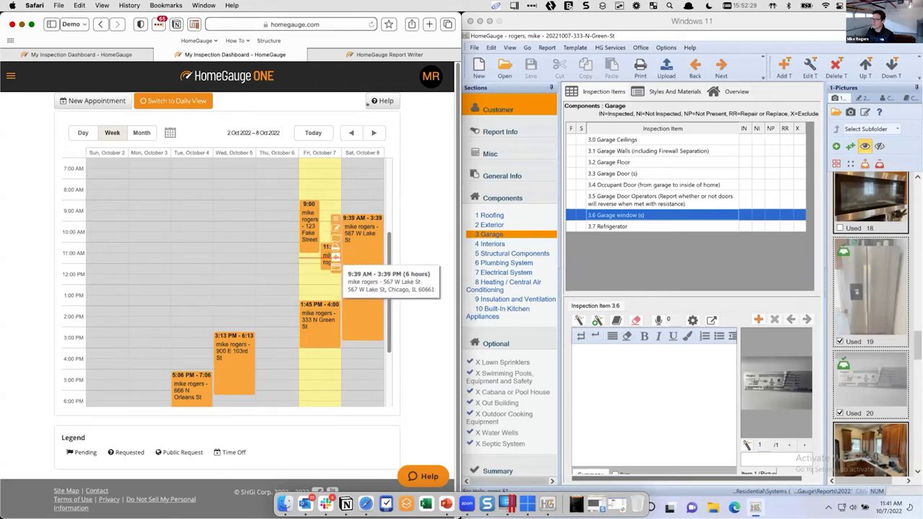
{"action": "mouse_move", "coordinate": [354, 55]}
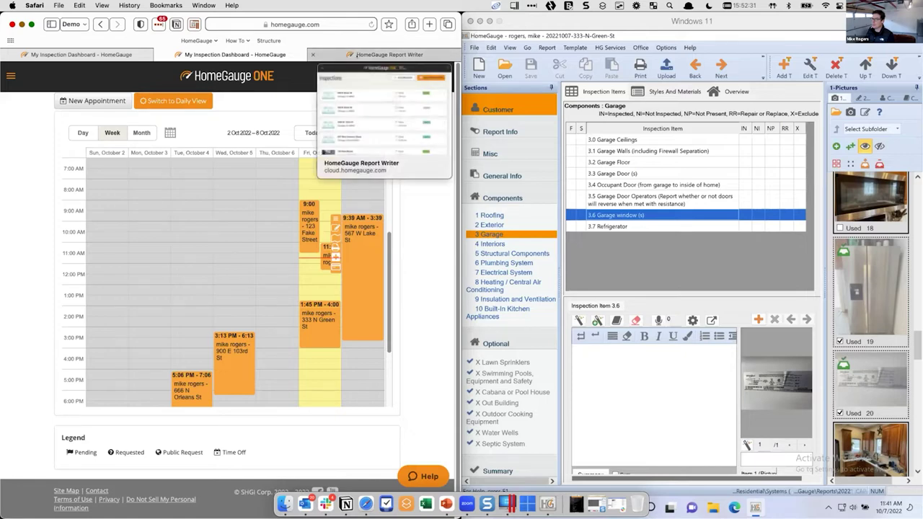
{"action": "left_click", "coordinate": [353, 55]}
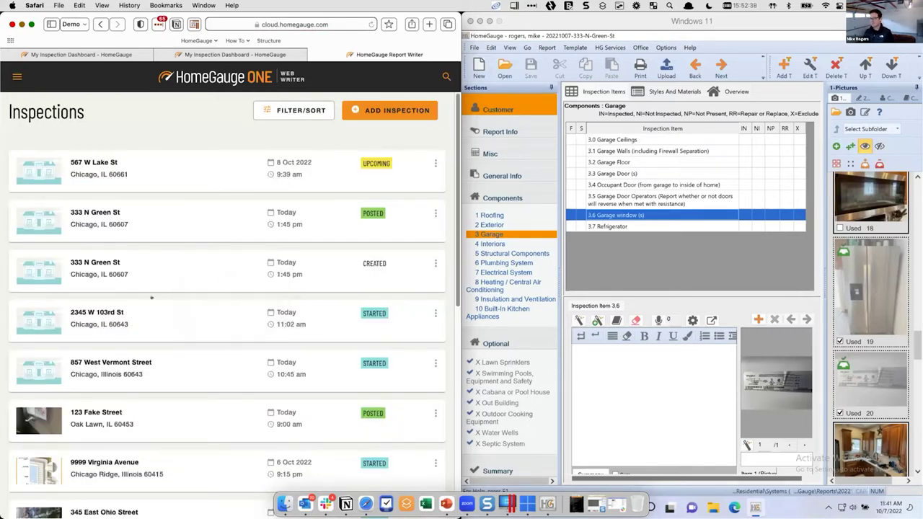
{"action": "scroll", "coordinate": [152, 297], "scroll_direction": "down", "scroll_amount": 5}
{"action": "scroll", "coordinate": [151, 297], "scroll_direction": "up", "scroll_amount": 5}
{"action": "left_click", "coordinate": [96, 164]}
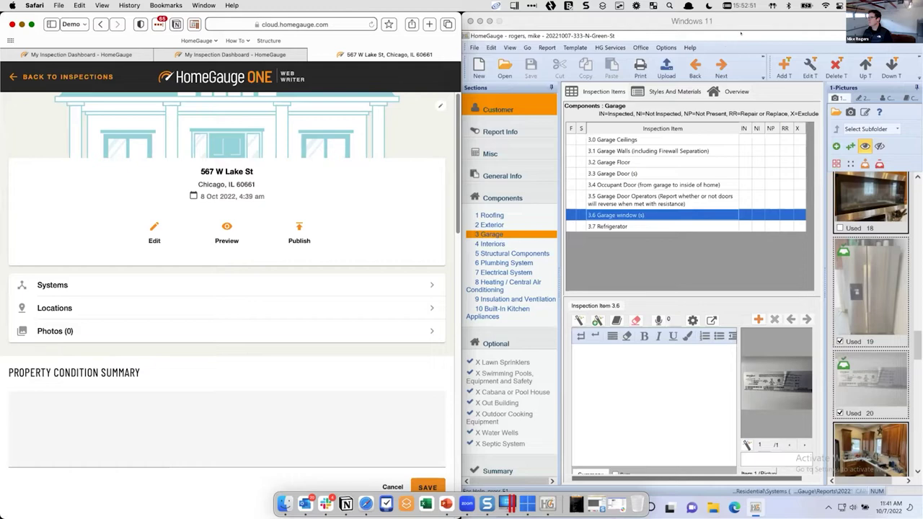
Close the desktop HomeGauge report without saving changes
{"action": "left_click", "coordinate": [681, 285]}
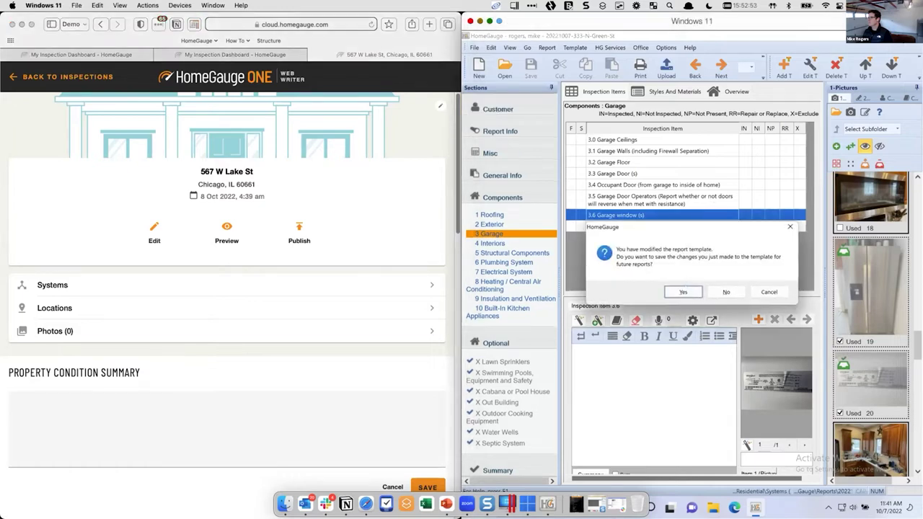
{"action": "left_click", "coordinate": [682, 290]}
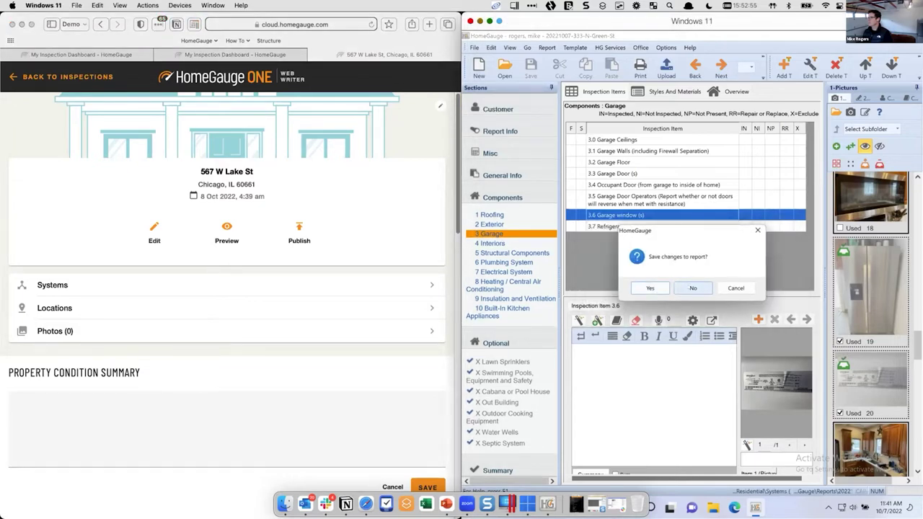
{"action": "left_click", "coordinate": [691, 287]}
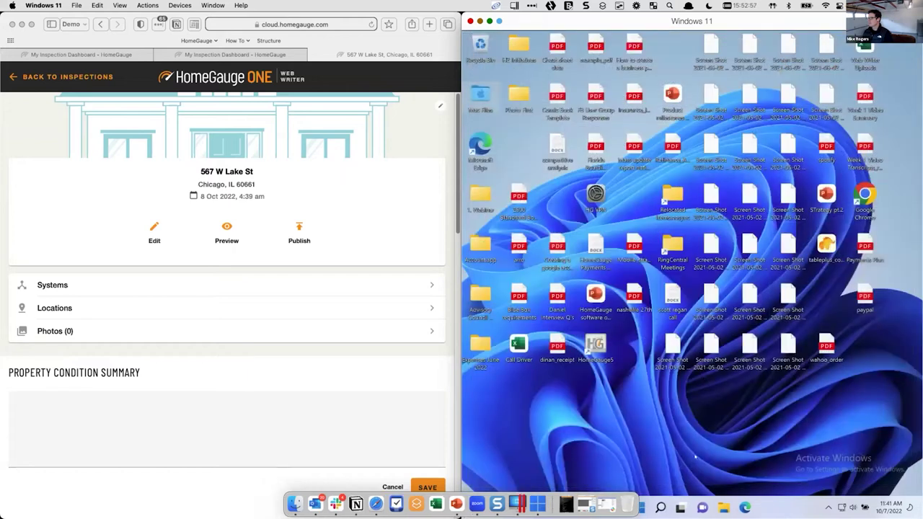
Relaunch HomeGauge5 through a Windows search for 'home'
{"action": "left_click", "coordinate": [660, 507]}
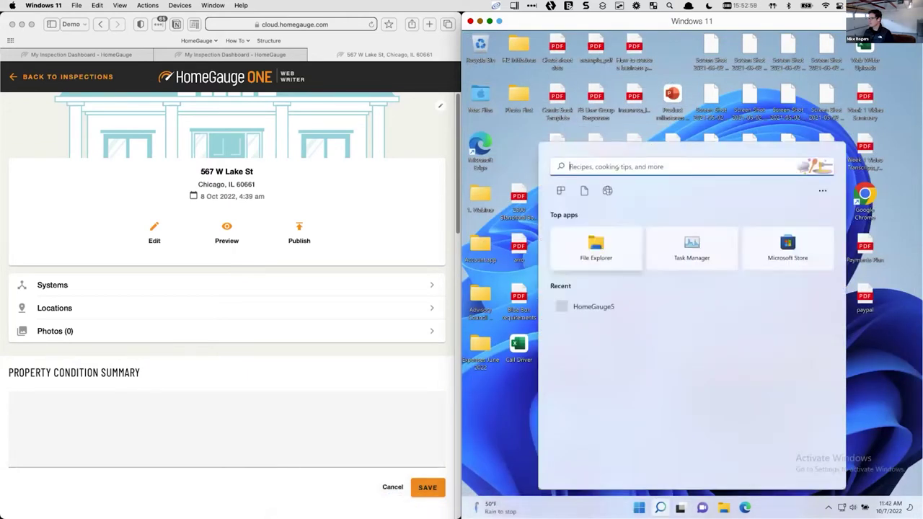
{"action": "type", "text": "home"}
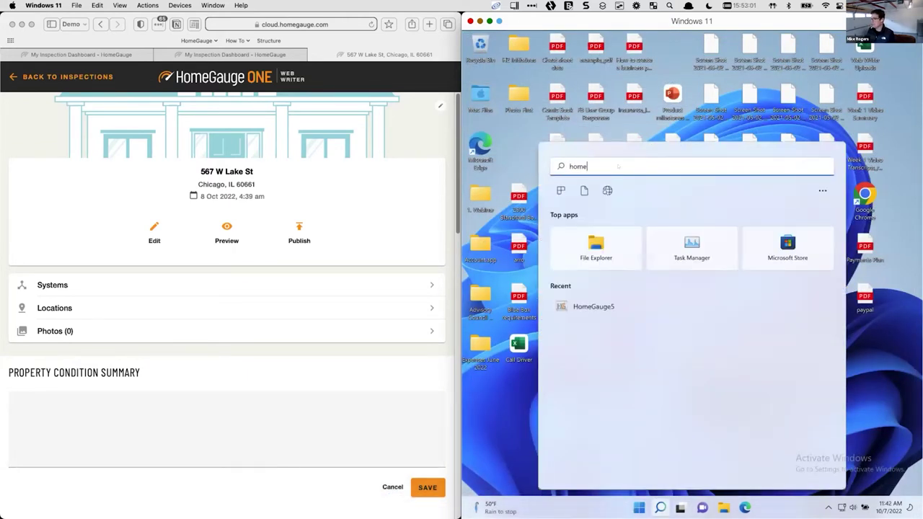
{"action": "left_click", "coordinate": [593, 245]}
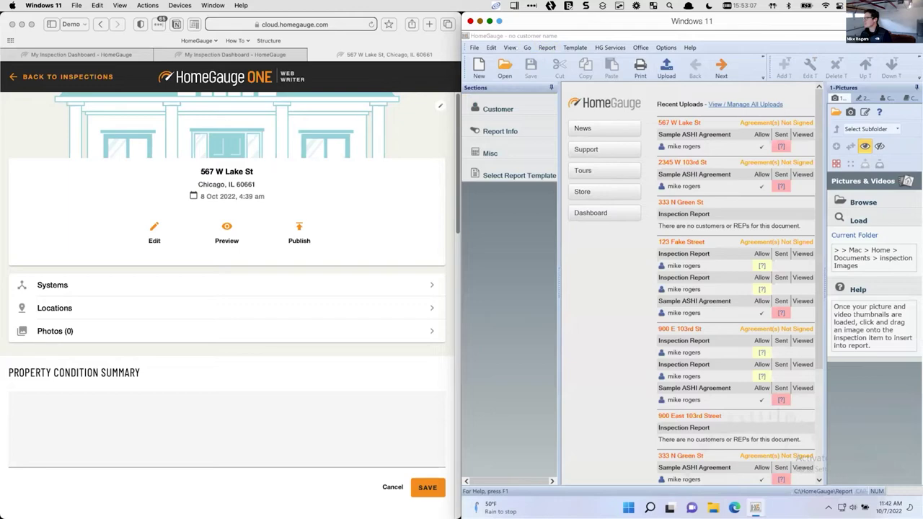
{"action": "left_click", "coordinate": [504, 69]}
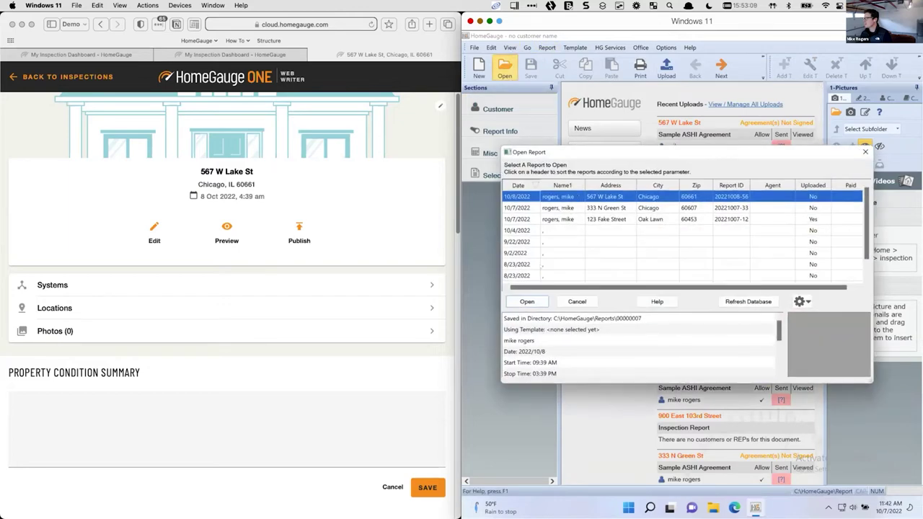
{"action": "left_click", "coordinate": [533, 300]}
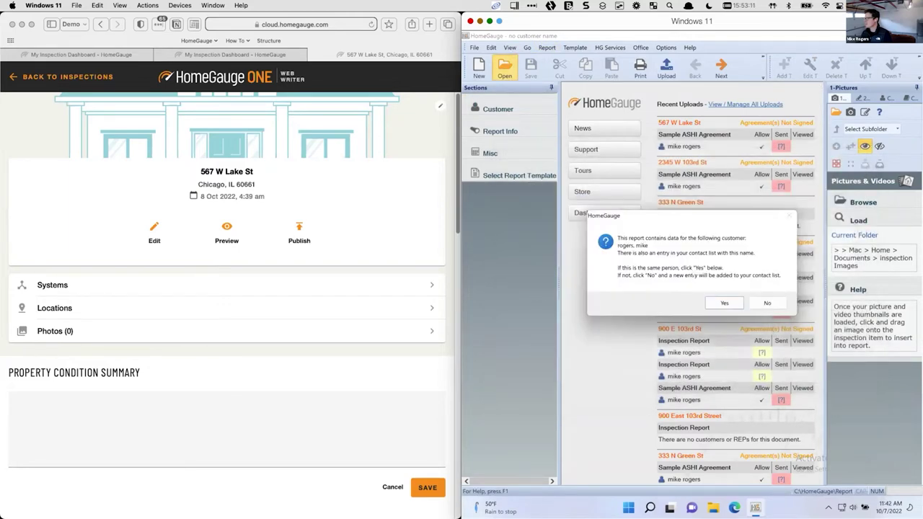
{"action": "left_click", "coordinate": [724, 303]}
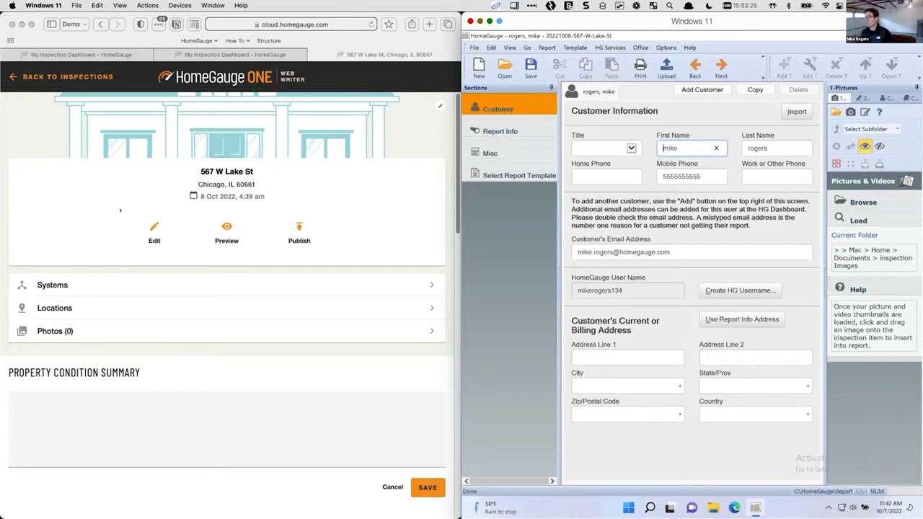
Go to Report Info, then Misc, and bring up Select Report Template
{"action": "left_click", "coordinate": [500, 130]}
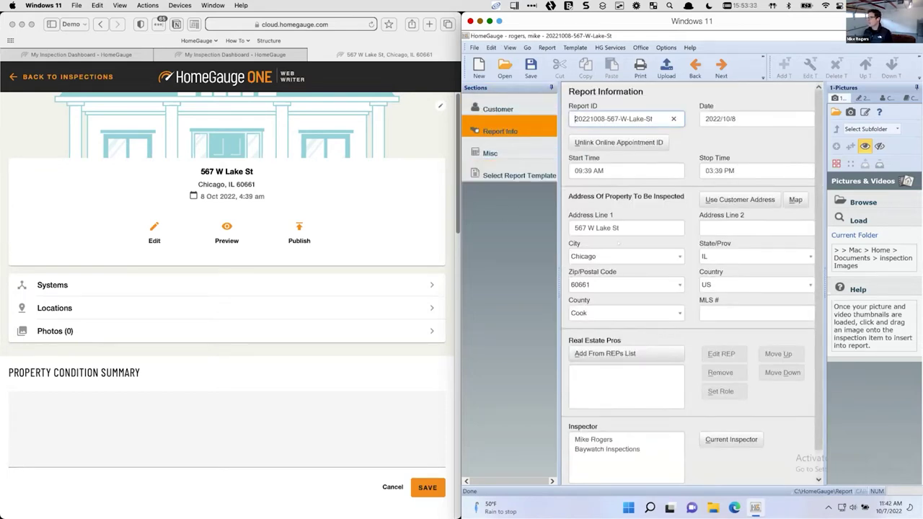
{"action": "scroll", "coordinate": [619, 243], "scroll_direction": "down", "scroll_amount": 2}
{"action": "left_click", "coordinate": [501, 153]}
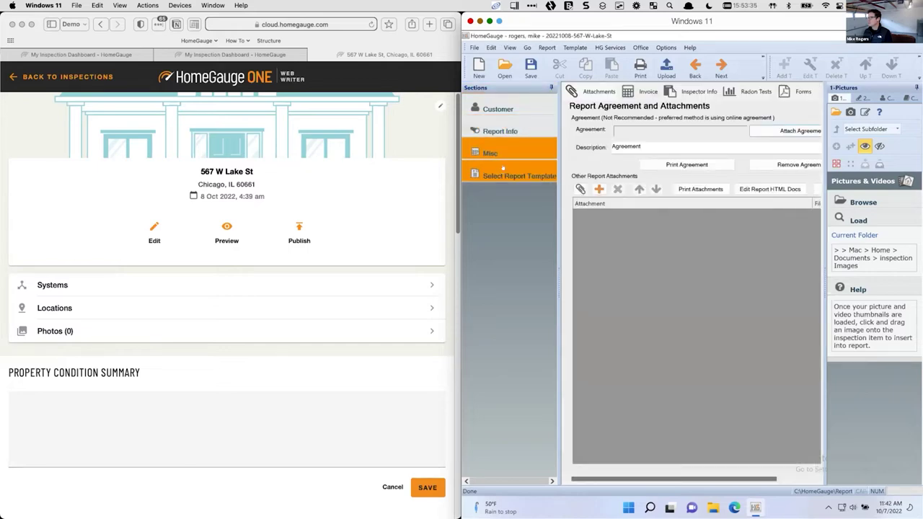
{"action": "left_click", "coordinate": [504, 174]}
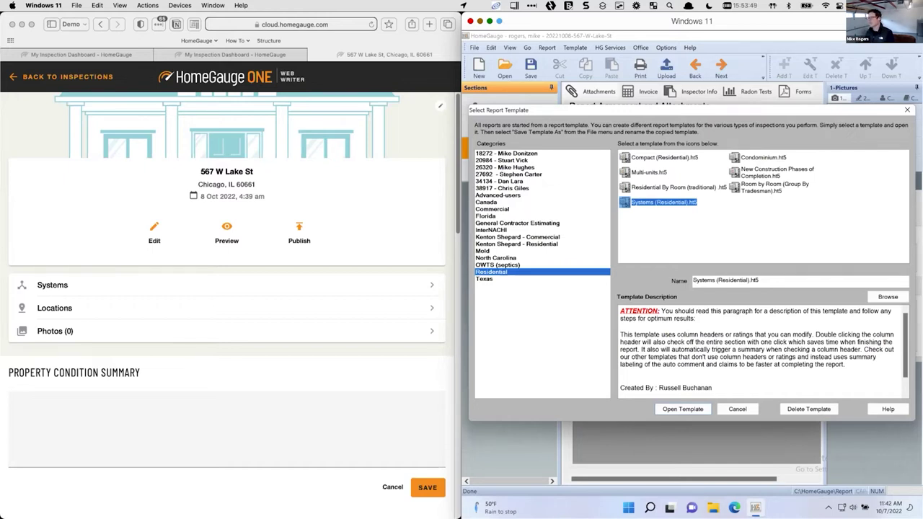
Apply the Systems (Residential) template, show General Info, and view Web Writer's Systems list
{"action": "left_click", "coordinate": [678, 186]}
{"action": "left_click", "coordinate": [662, 202]}
{"action": "left_click", "coordinate": [683, 409]}
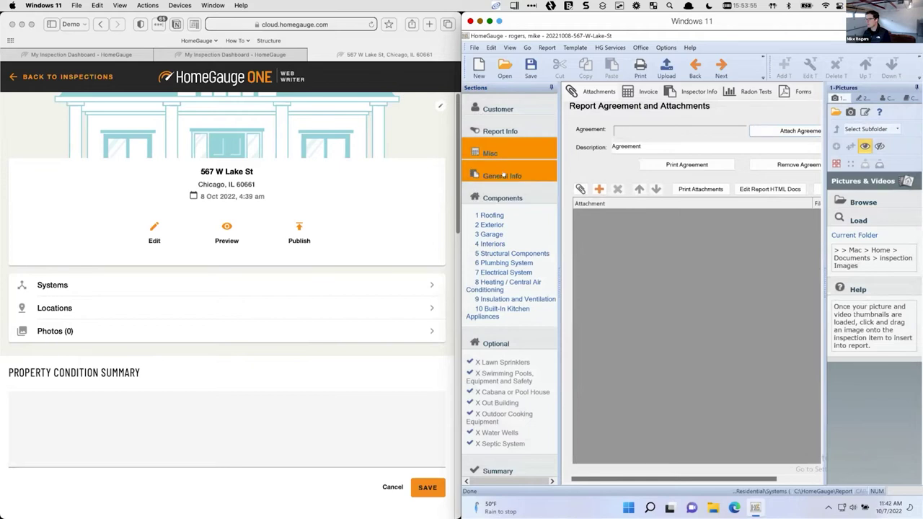
{"action": "left_click", "coordinate": [503, 176]}
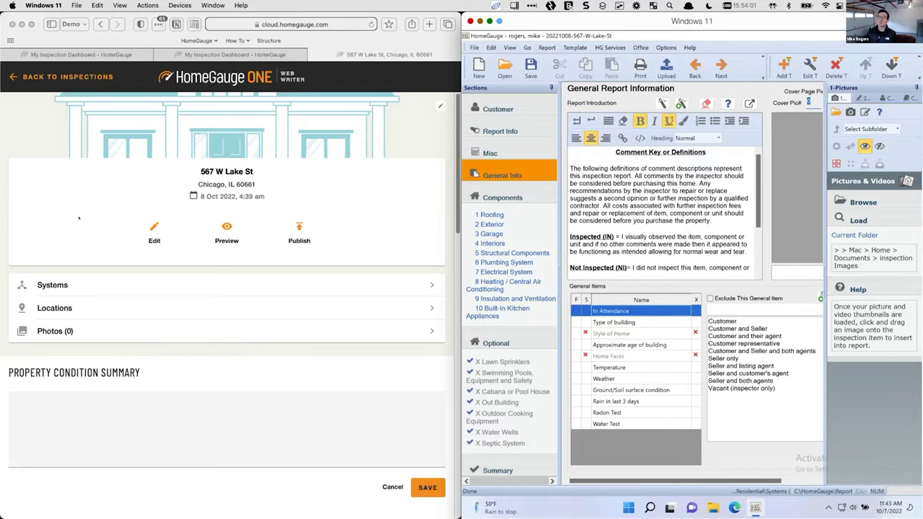
{"action": "left_click", "coordinate": [79, 283]}
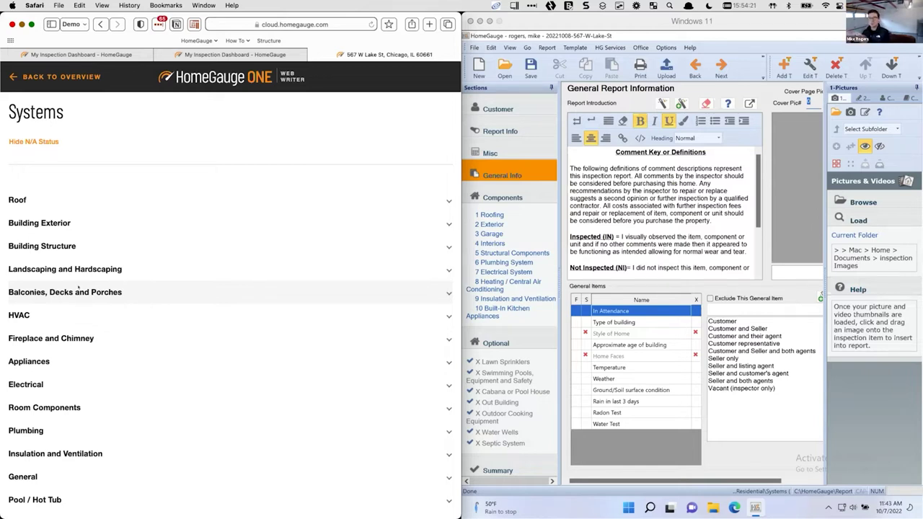
Check Web Writer's Locations list, return to the overview, and select HomeGauge's Temperature item
{"action": "left_click", "coordinate": [47, 76]}
{"action": "left_click", "coordinate": [53, 310]}
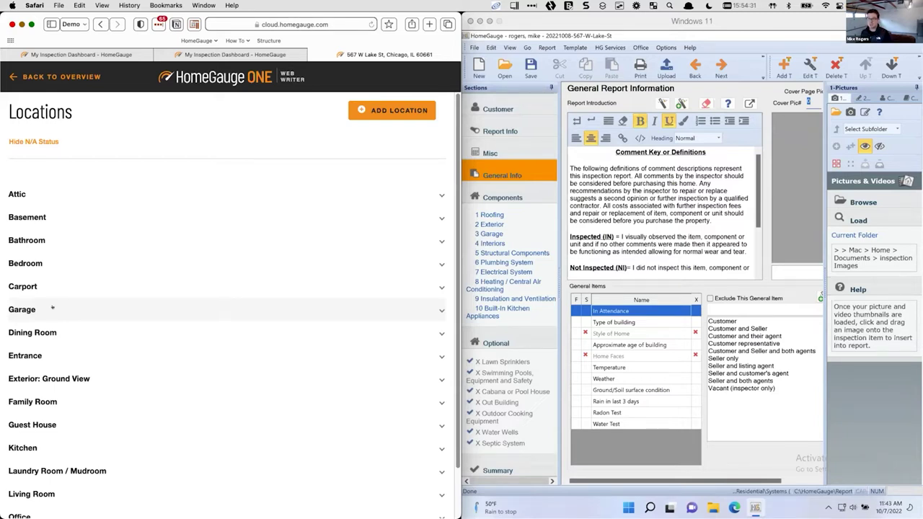
{"action": "left_click", "coordinate": [32, 75]}
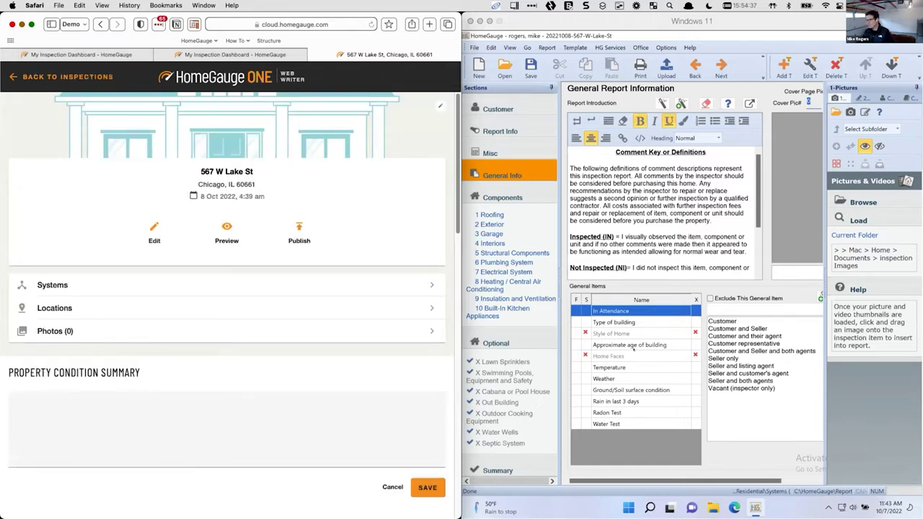
{"action": "left_click", "coordinate": [629, 367]}
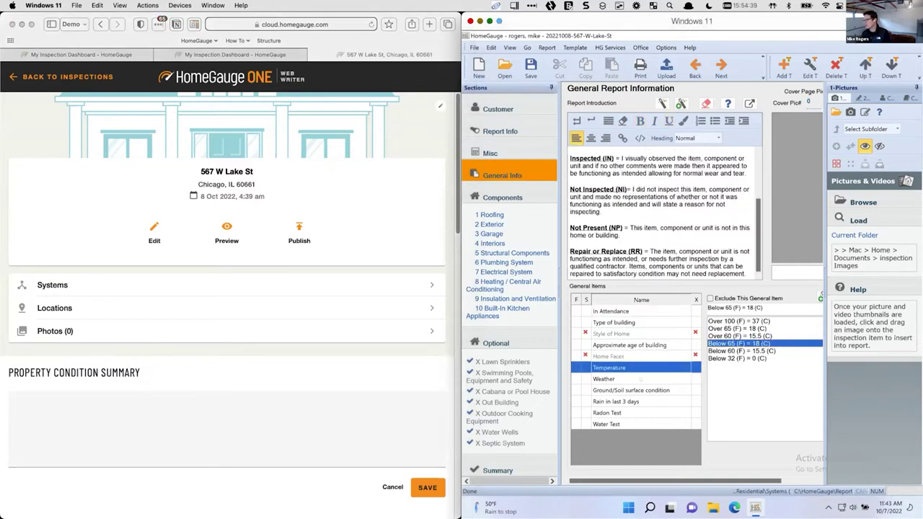
Check Weather, set Ground/Soil surface condition to Damp, and set Rain in last 3 days to Yes
{"action": "left_click", "coordinate": [638, 380]}
{"action": "left_click", "coordinate": [619, 391]}
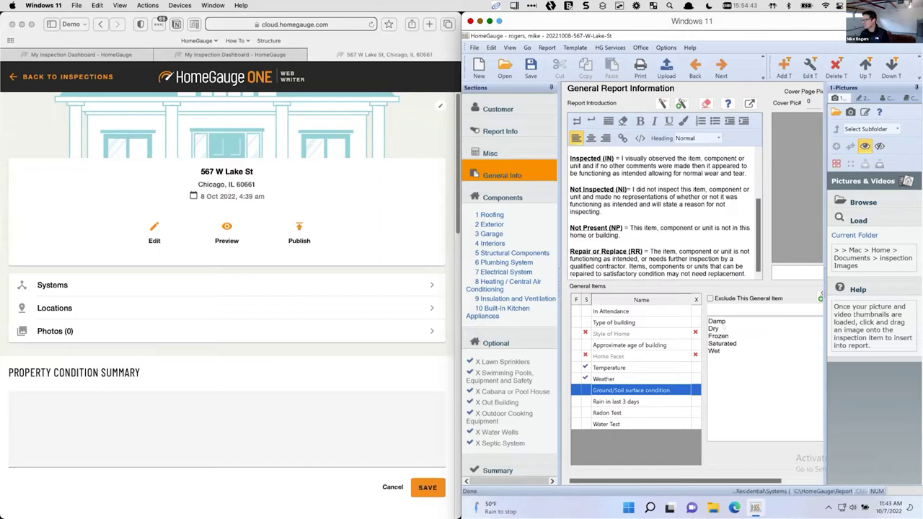
{"action": "left_click", "coordinate": [717, 321]}
{"action": "left_click", "coordinate": [609, 402]}
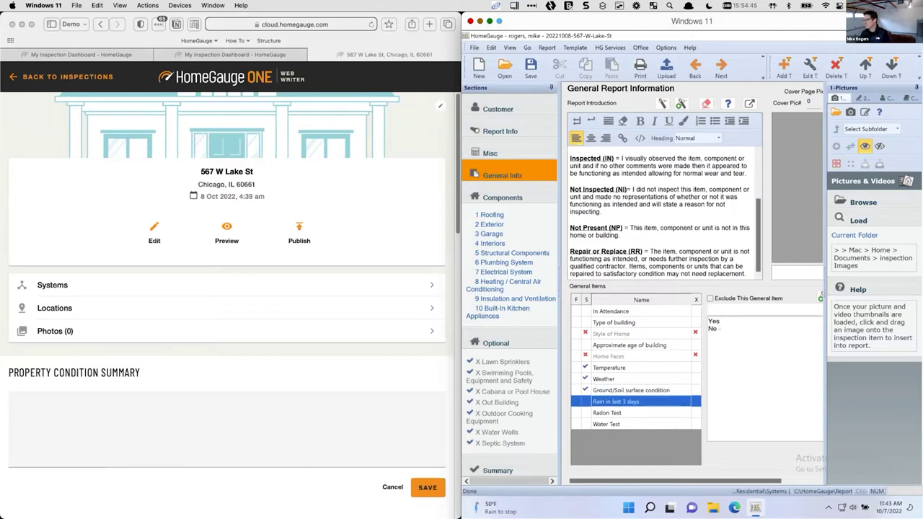
{"action": "scroll", "coordinate": [224, 344], "scroll_direction": "down", "scroll_amount": 10}
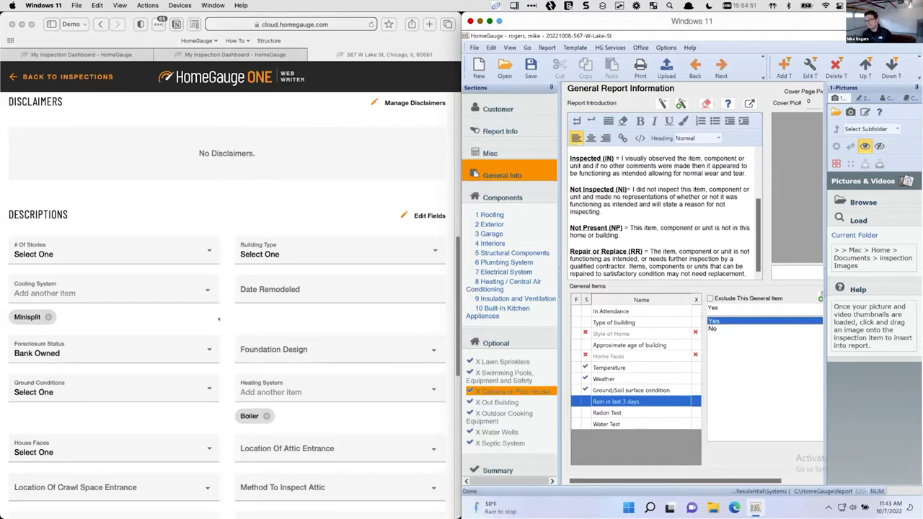
Turn on Recent Rain (3 Days) and set Square Footage to 1900
{"action": "scroll", "coordinate": [212, 317], "scroll_direction": "down", "scroll_amount": 3}
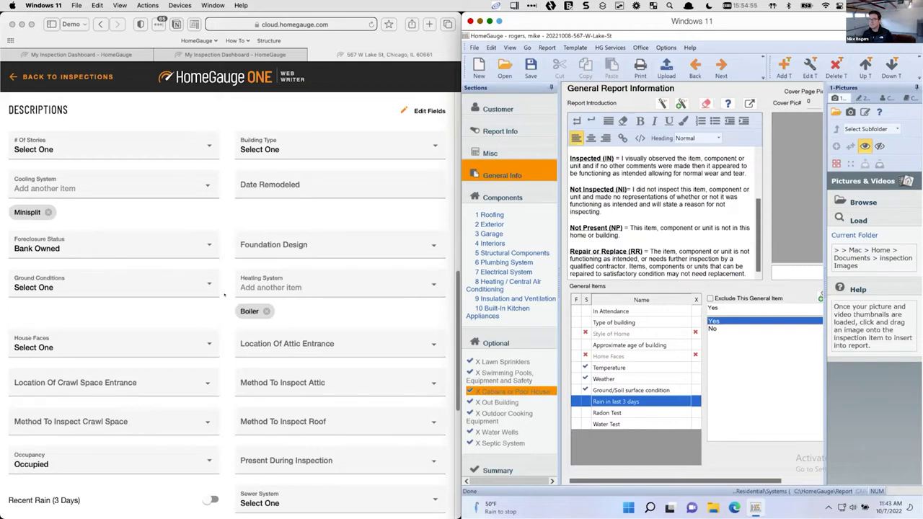
{"action": "scroll", "coordinate": [201, 373], "scroll_direction": "down", "scroll_amount": 2}
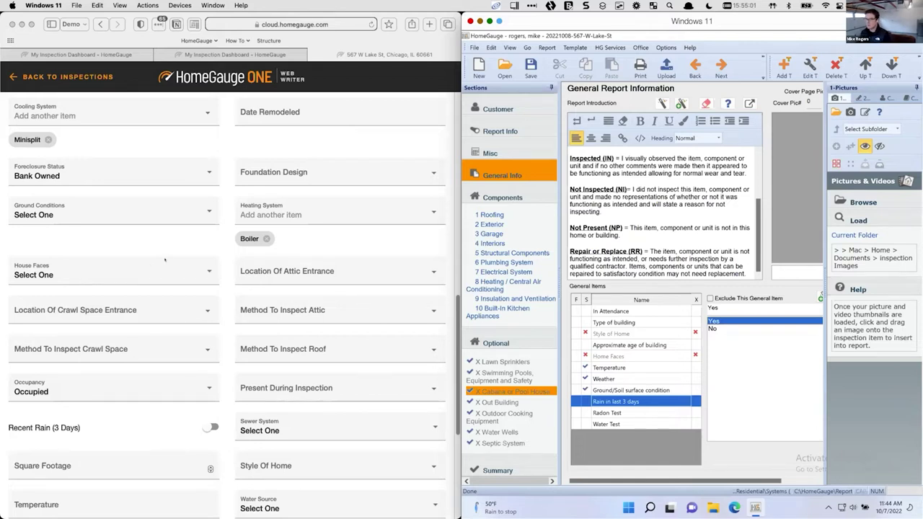
{"action": "scroll", "coordinate": [173, 361], "scroll_direction": "down", "scroll_amount": 1}
{"action": "left_click", "coordinate": [208, 418]}
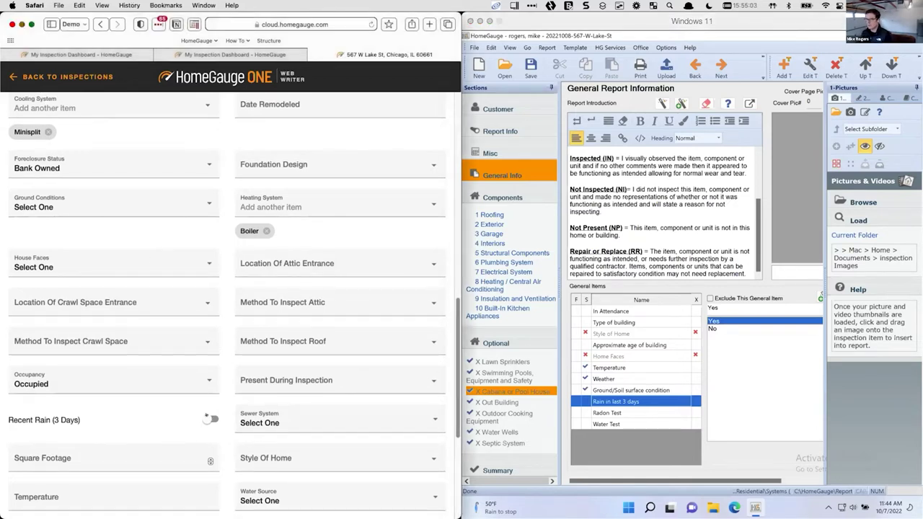
{"action": "left_click", "coordinate": [164, 458]}
{"action": "type", "text": "1900"}
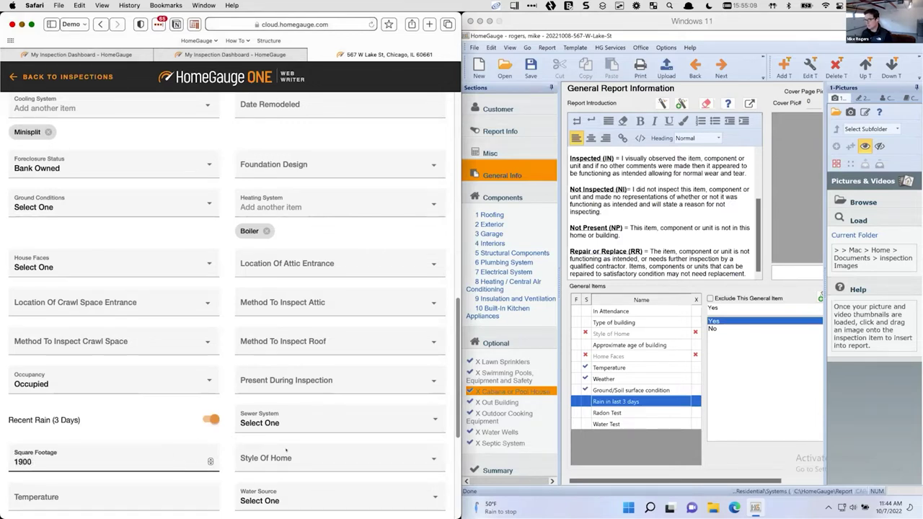
{"action": "left_click", "coordinate": [425, 452]}
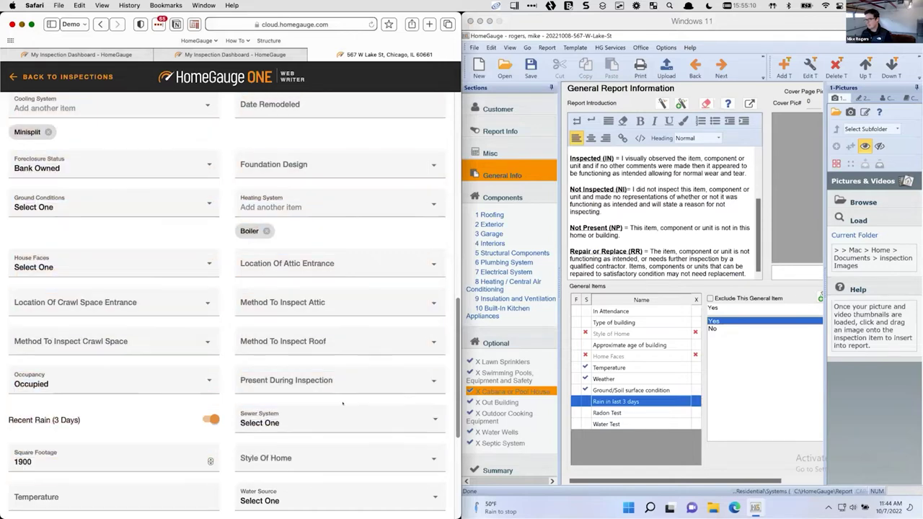
View the Style Of Home choices without picking one, then return to the HomeGauge report
{"action": "left_click", "coordinate": [394, 453]}
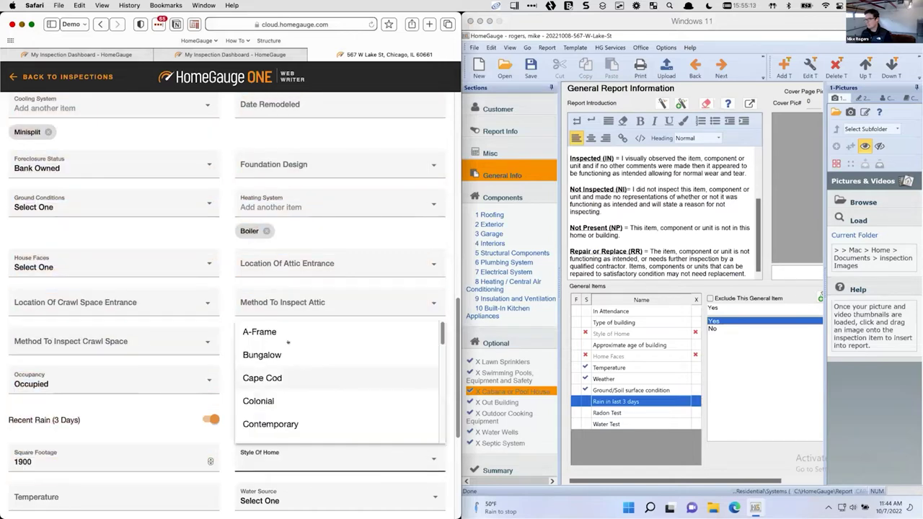
{"action": "left_click", "coordinate": [263, 355]}
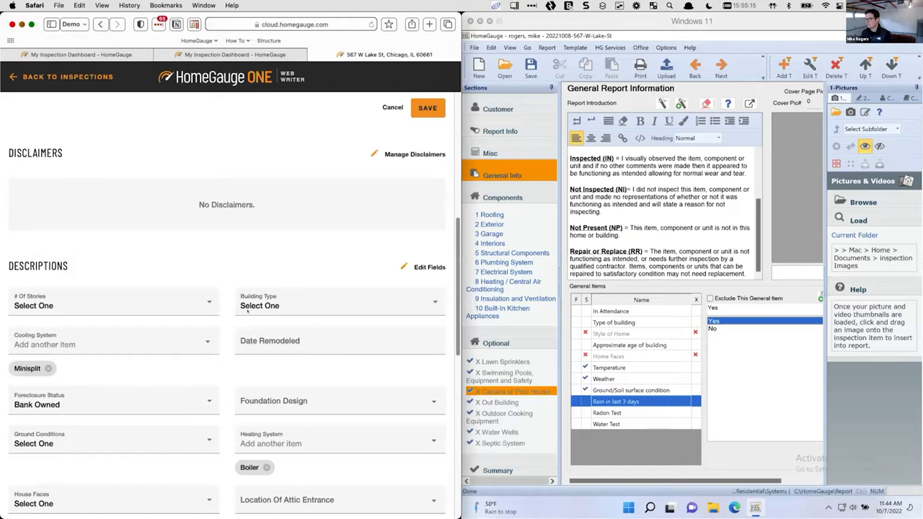
{"action": "scroll", "coordinate": [247, 310], "scroll_direction": "up", "scroll_amount": 3}
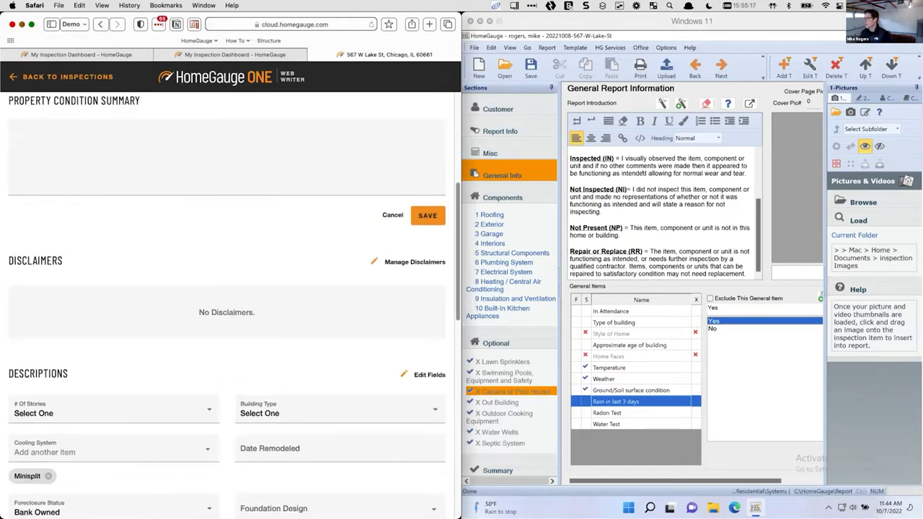
{"action": "left_click", "coordinate": [645, 173]}
{"action": "scroll", "coordinate": [647, 173], "scroll_direction": "up", "scroll_amount": 3}
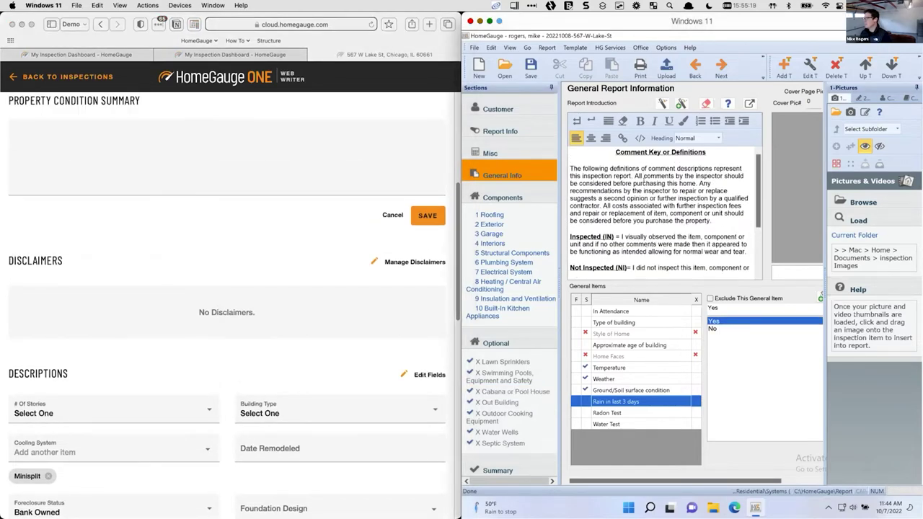
{"action": "scroll", "coordinate": [644, 179], "scroll_direction": "down", "scroll_amount": 3}
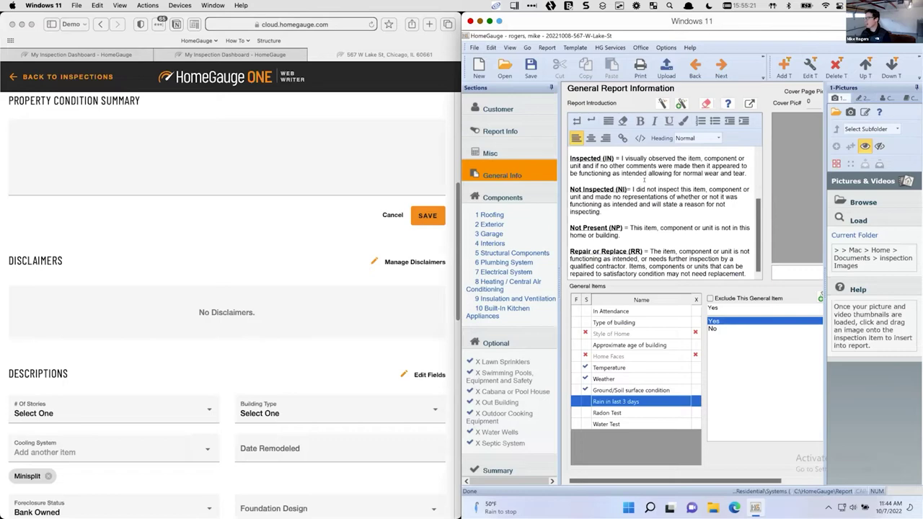
Add the first three saved disclaimers to the inspection
{"action": "left_click", "coordinate": [418, 262]}
{"action": "left_click", "coordinate": [437, 220]}
{"action": "left_click", "coordinate": [438, 254]}
{"action": "left_click", "coordinate": [438, 287]}
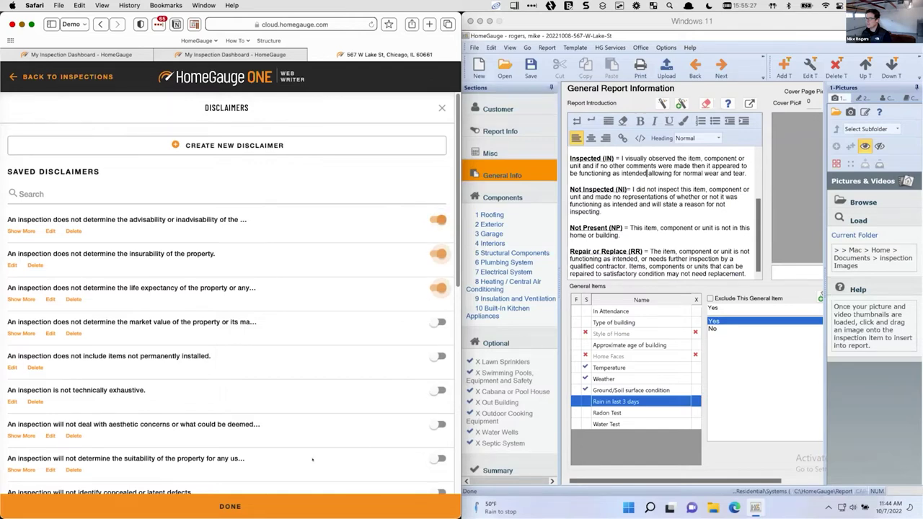
{"action": "left_click", "coordinate": [303, 506]}
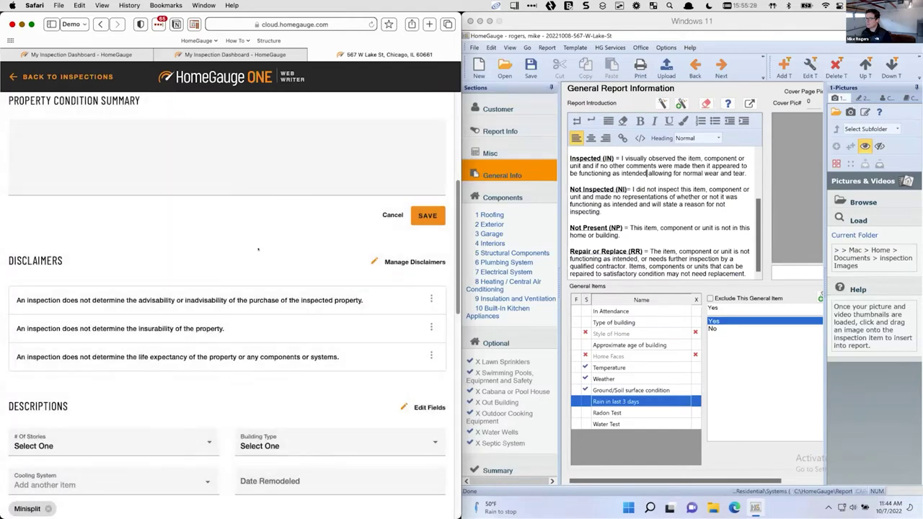
{"action": "scroll", "coordinate": [258, 250], "scroll_direction": "up", "scroll_amount": 5}
Preview the report at General Information and dock the browser on the left half of the screen
{"action": "left_click", "coordinate": [229, 228]}
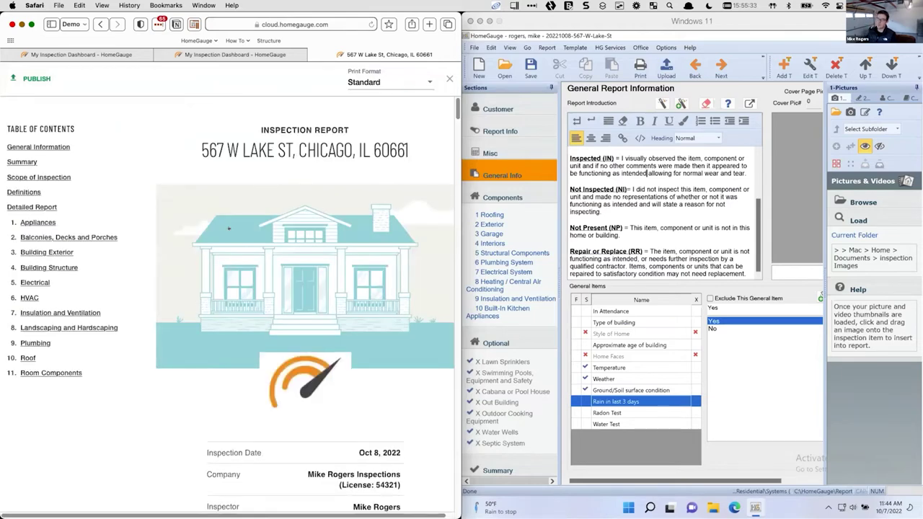
{"action": "left_click", "coordinate": [34, 146]}
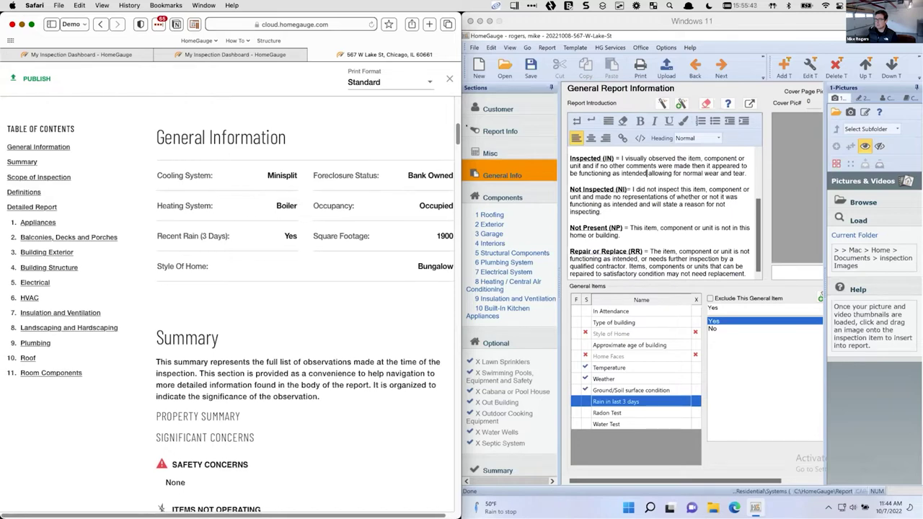
{"action": "key", "text": "ctrl+alt+d"}
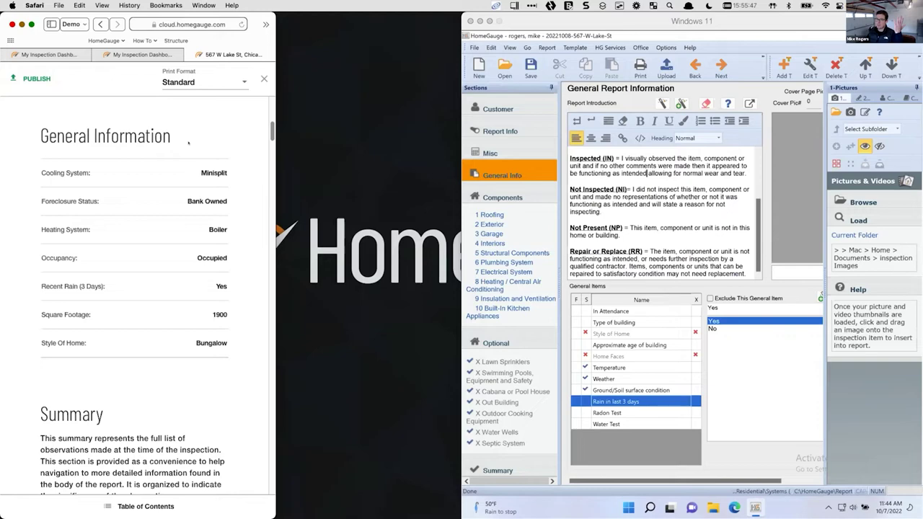
{"action": "key", "text": "ctrl+alt+Return"}
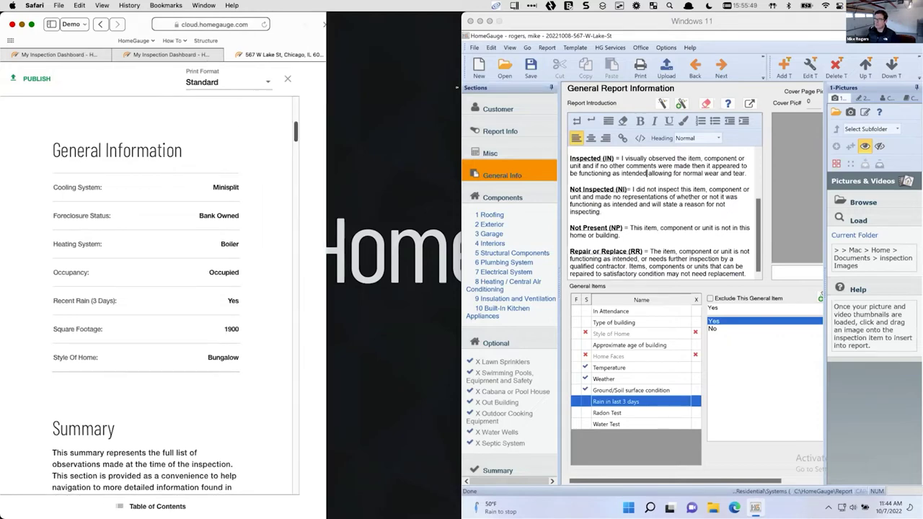
{"action": "key", "text": "ctrl+alt+Left"}
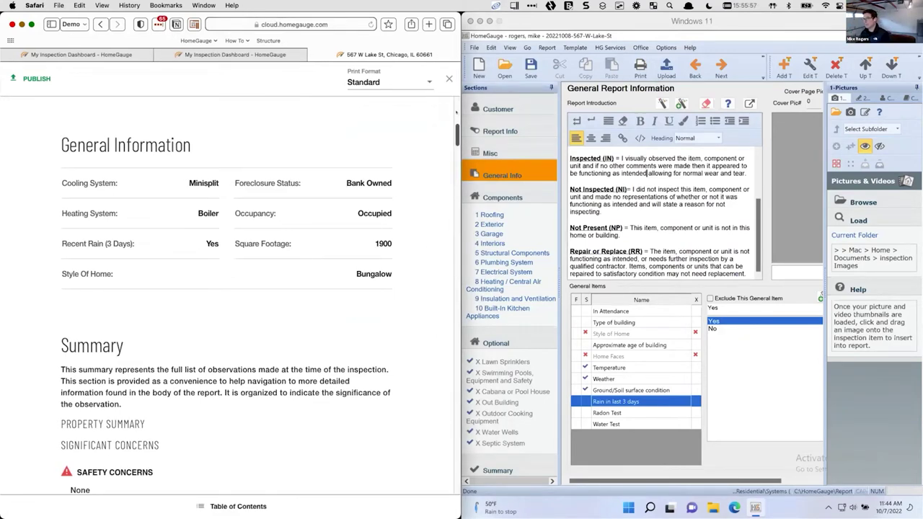
Scroll the preview through Scope Of Inspection and show the Print Format options Standard and Texas
{"action": "scroll", "coordinate": [341, 142], "scroll_direction": "up", "scroll_amount": 8}
{"action": "scroll", "coordinate": [340, 142], "scroll_direction": "down", "scroll_amount": 15}
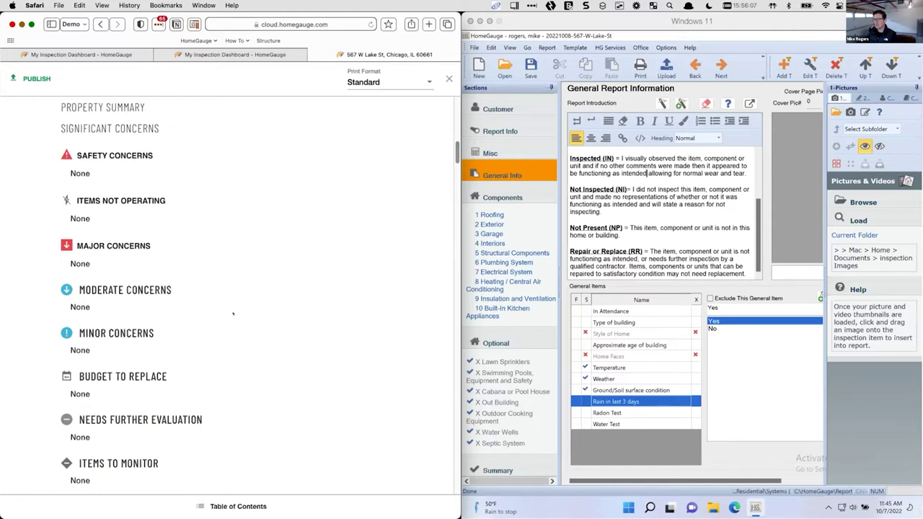
{"action": "scroll", "coordinate": [233, 317], "scroll_direction": "down", "scroll_amount": 2}
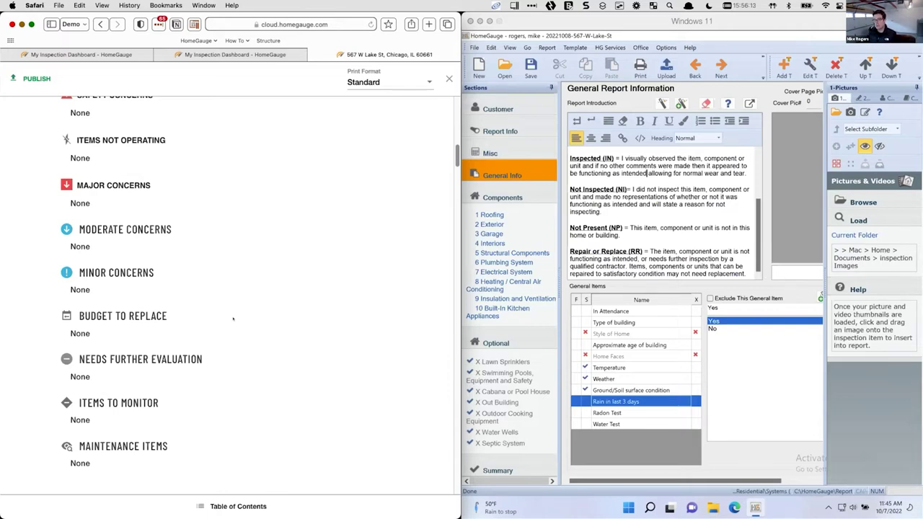
{"action": "scroll", "coordinate": [233, 317], "scroll_direction": "down", "scroll_amount": 8}
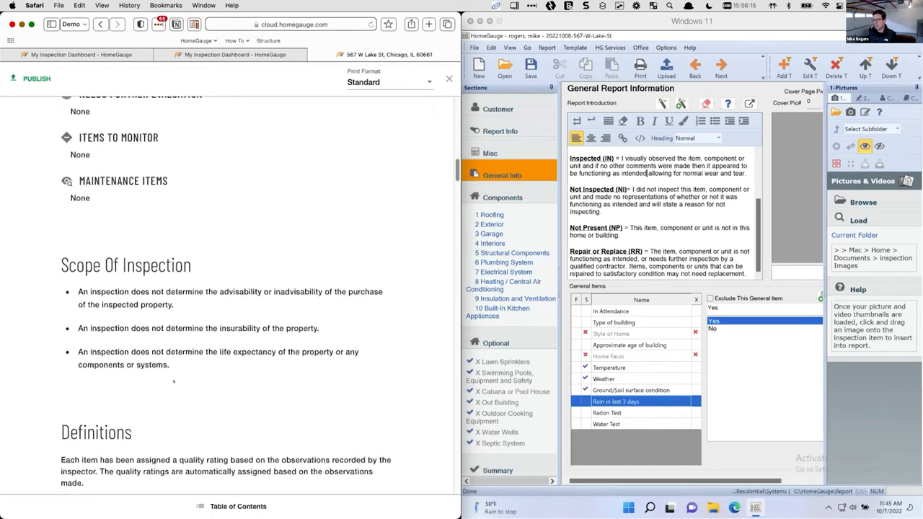
{"action": "scroll", "coordinate": [193, 320], "scroll_direction": "up", "scroll_amount": 15}
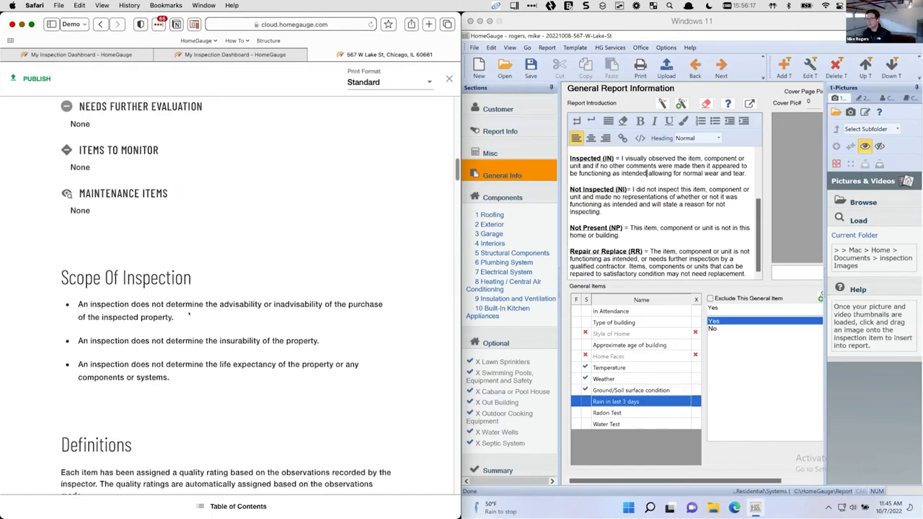
{"action": "left_click", "coordinate": [375, 77]}
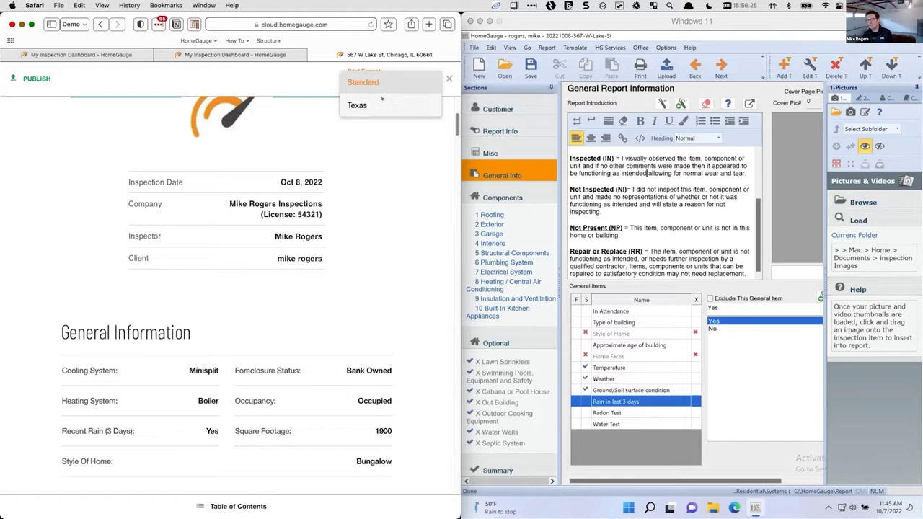
Switch the report preview to the Texas print format and scroll through it
{"action": "left_click", "coordinate": [382, 99]}
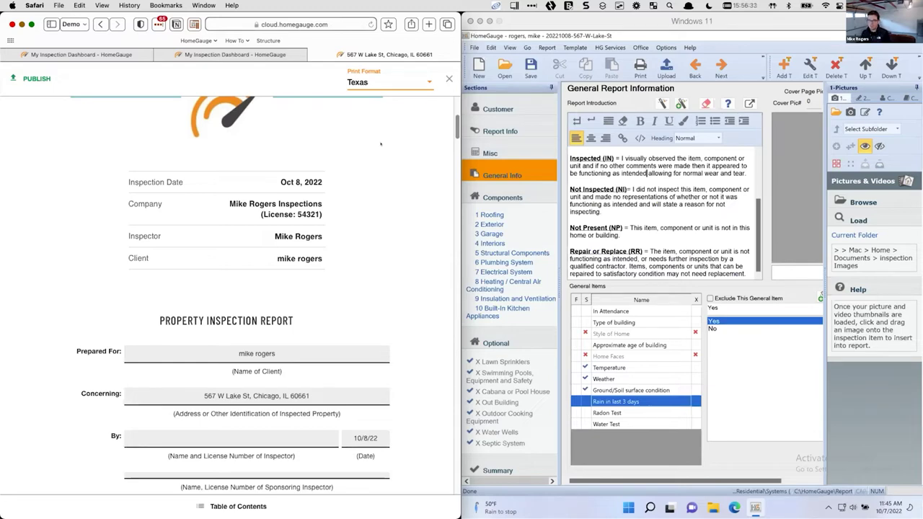
{"action": "scroll", "coordinate": [357, 242], "scroll_direction": "down", "scroll_amount": 2}
{"action": "scroll", "coordinate": [356, 242], "scroll_direction": "down", "scroll_amount": 15}
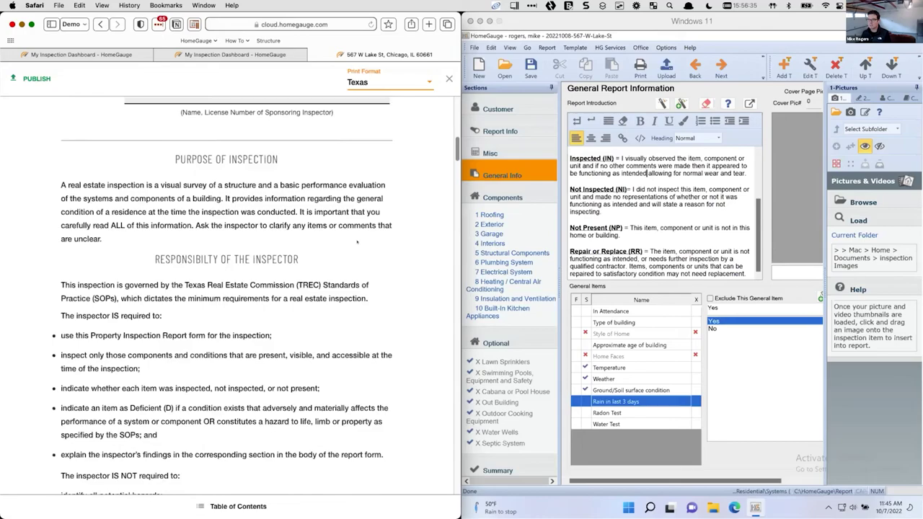
{"action": "scroll", "coordinate": [356, 238], "scroll_direction": "down", "scroll_amount": 10}
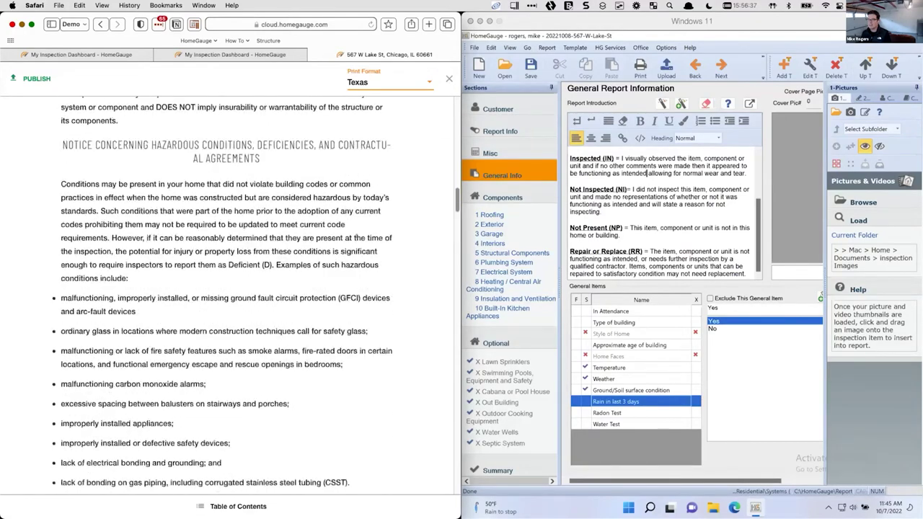
{"action": "scroll", "coordinate": [358, 240], "scroll_direction": "up", "scroll_amount": 2}
{"action": "scroll", "coordinate": [357, 240], "scroll_direction": "down", "scroll_amount": 12}
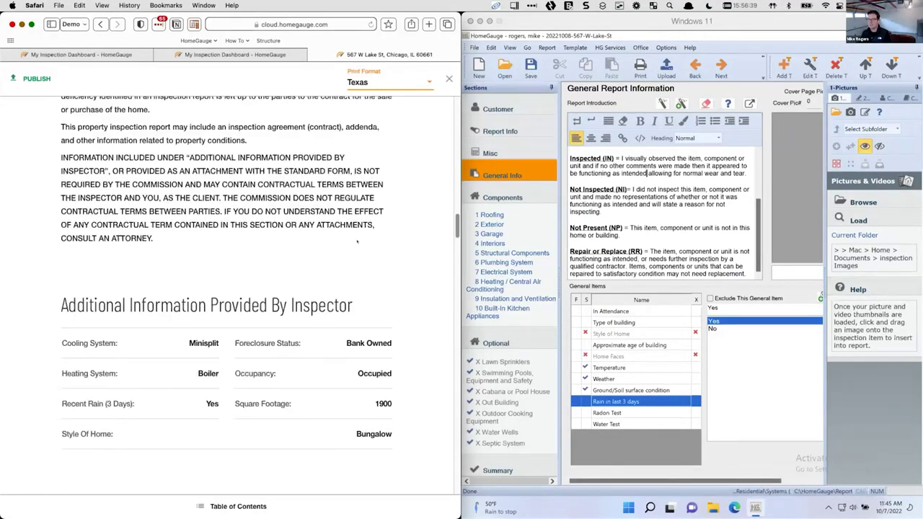
{"action": "scroll", "coordinate": [356, 242], "scroll_direction": "down", "scroll_amount": 5}
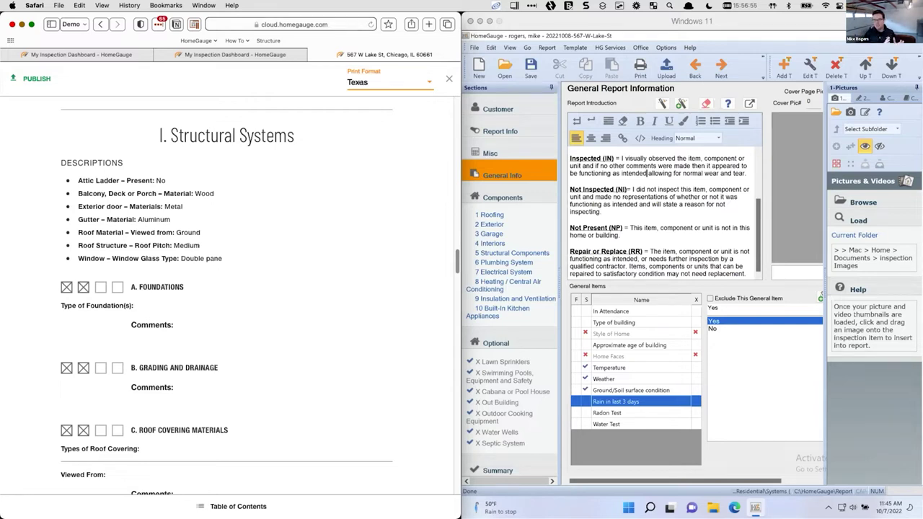
Set the print format back to Standard and close the preview
{"action": "left_click", "coordinate": [390, 82]}
{"action": "left_click", "coordinate": [359, 90]}
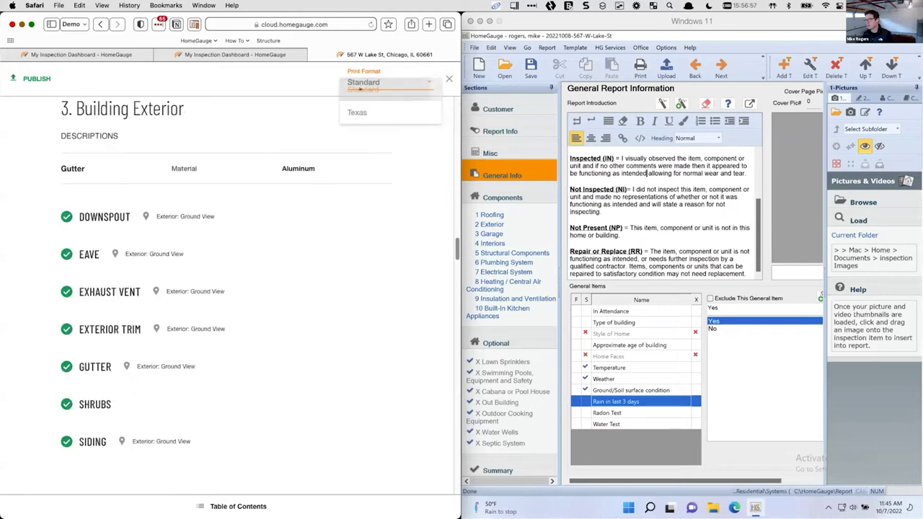
{"action": "left_click", "coordinate": [448, 78]}
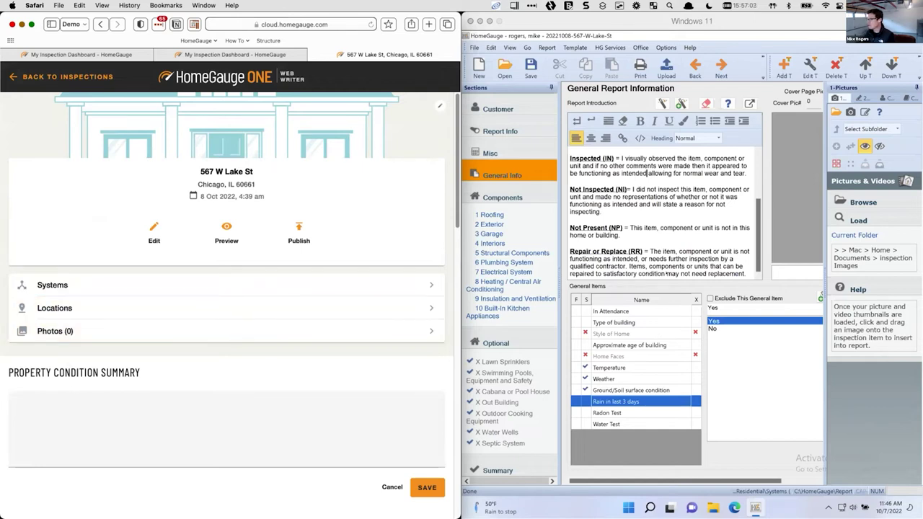
In the desktop report, mark every Roofing item as not inspected (NI)
{"action": "left_click", "coordinate": [490, 214]}
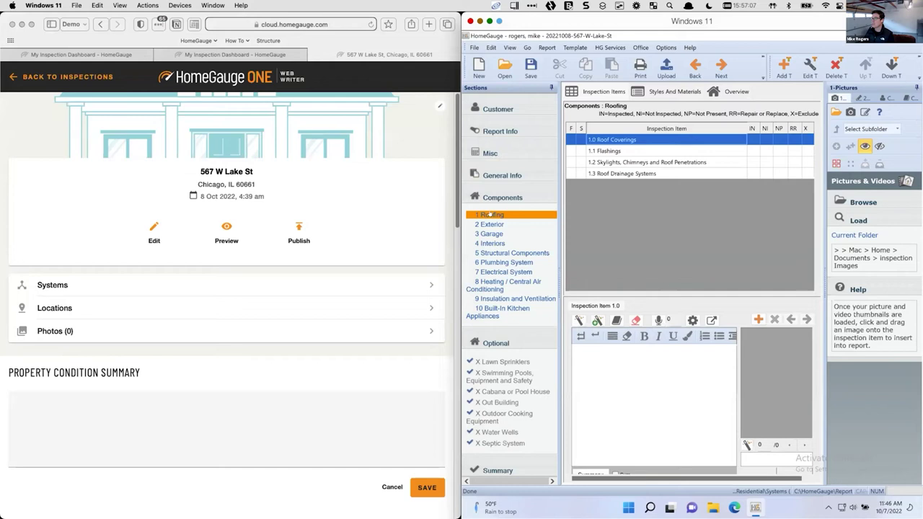
{"action": "left_click", "coordinate": [115, 285]}
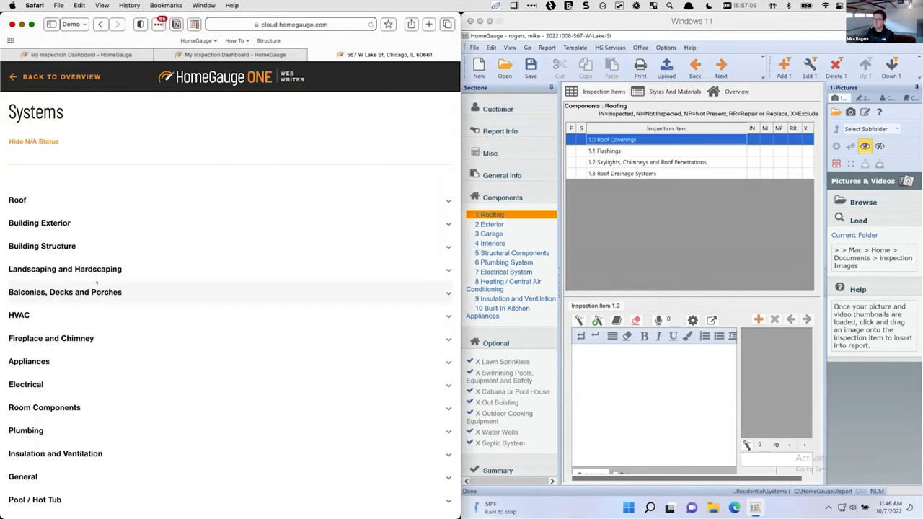
{"action": "left_click", "coordinate": [113, 204]}
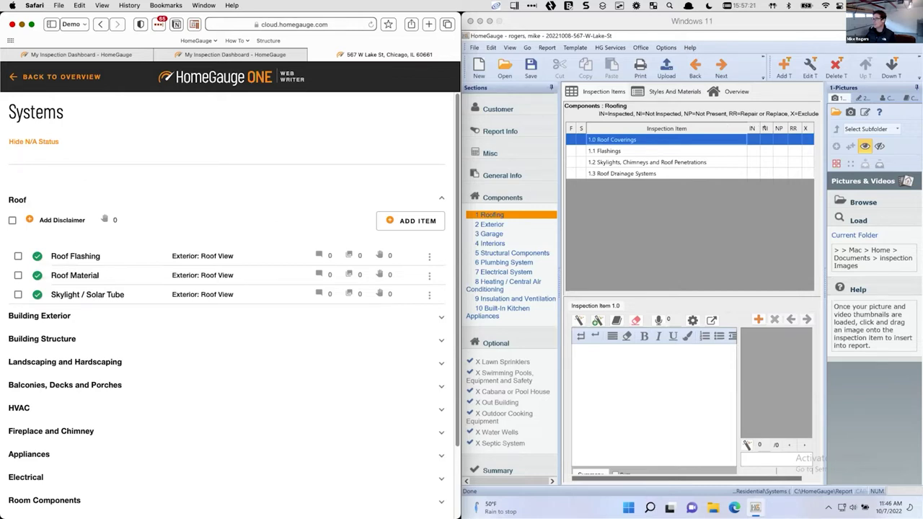
{"action": "left_click", "coordinate": [581, 138]}
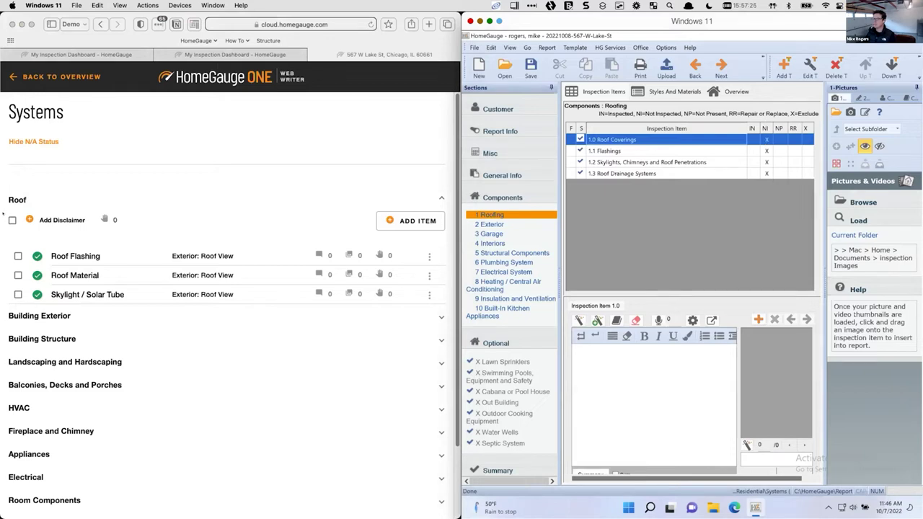
In Web Writer, set the three Roof items to Not Applicable
{"action": "key", "text": "super+Tab"}
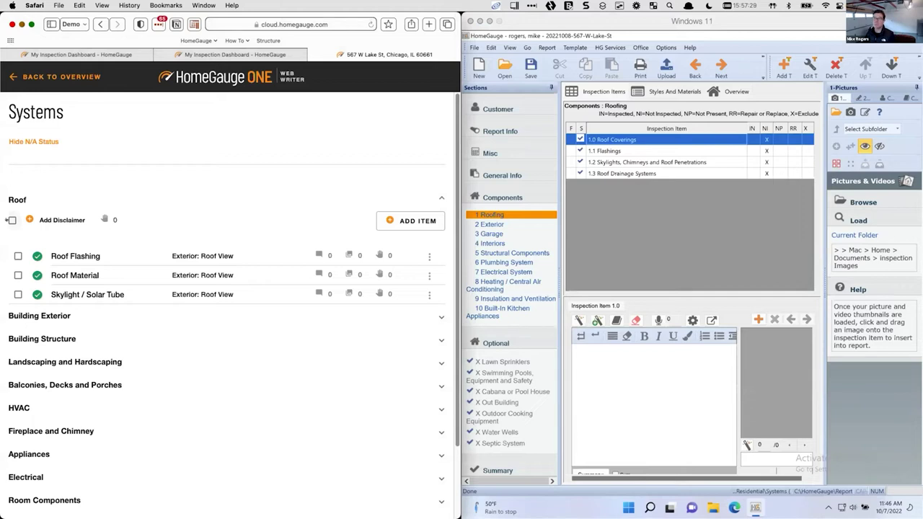
{"action": "left_click", "coordinate": [10, 220]}
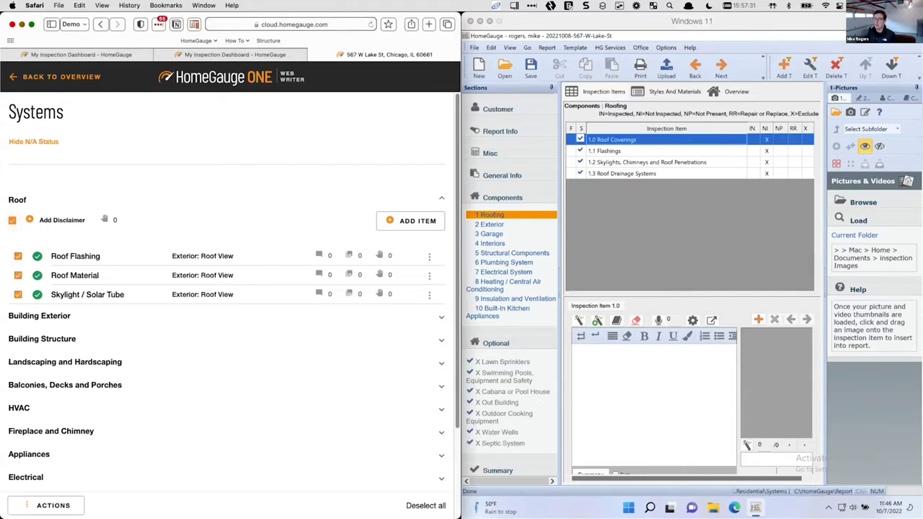
{"action": "left_click", "coordinate": [54, 506]}
{"action": "mouse_move", "coordinate": [86, 416]}
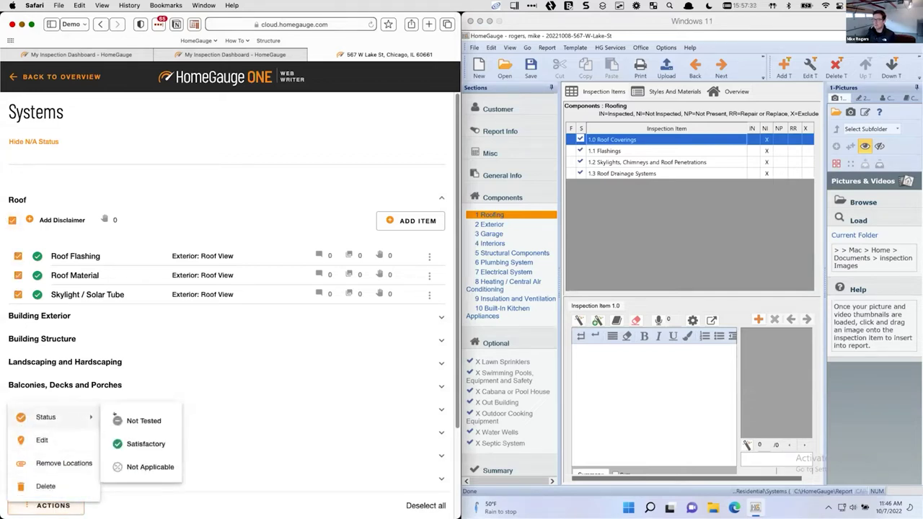
{"action": "left_click", "coordinate": [207, 412]}
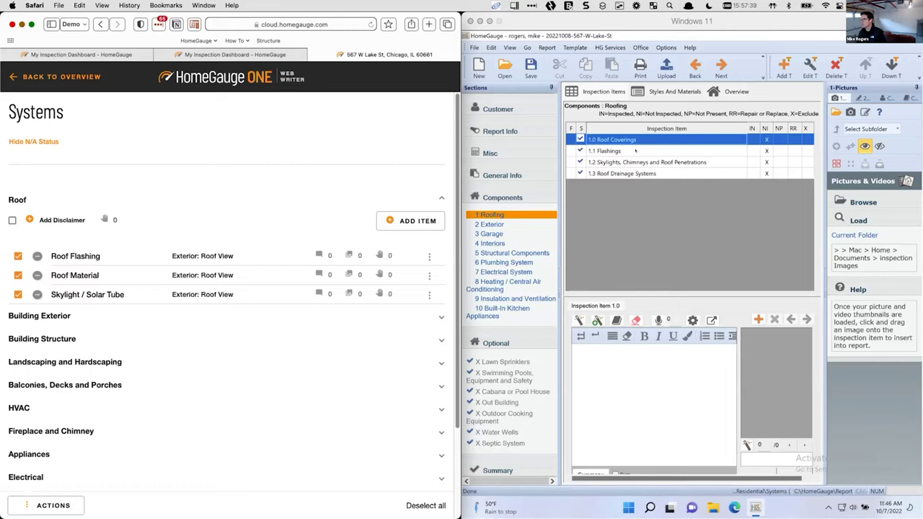
{"action": "left_click", "coordinate": [637, 151]}
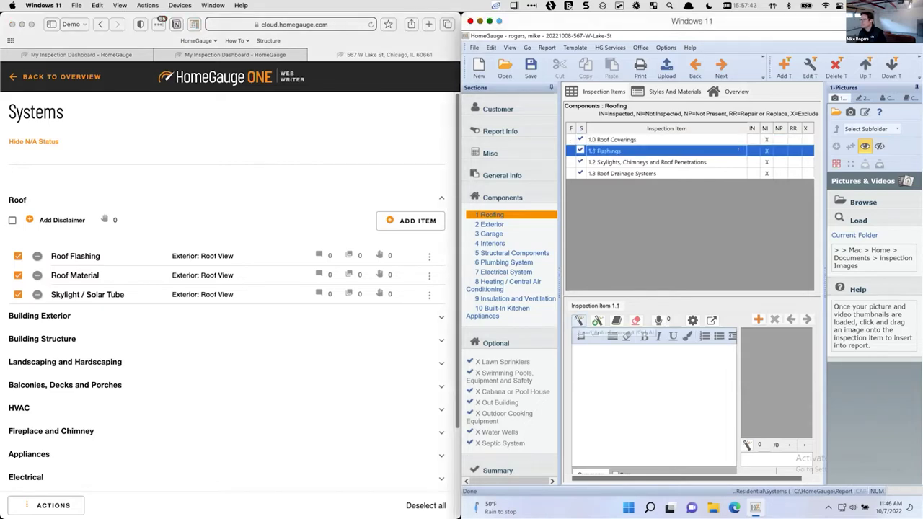
Insert the 'rock chimney tarred' comment from the Flashing category into 1.1 Flashings
{"action": "left_click", "coordinate": [579, 319]}
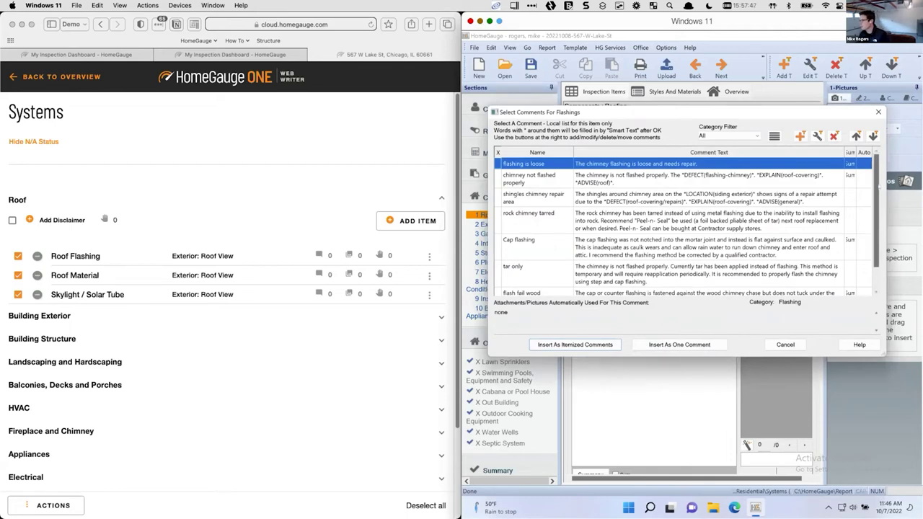
{"action": "scroll", "coordinate": [879, 215], "scroll_direction": "down", "scroll_amount": 2}
{"action": "scroll", "coordinate": [878, 214], "scroll_direction": "up", "scroll_amount": 2}
{"action": "left_click", "coordinate": [728, 135]}
{"action": "left_click", "coordinate": [714, 150]}
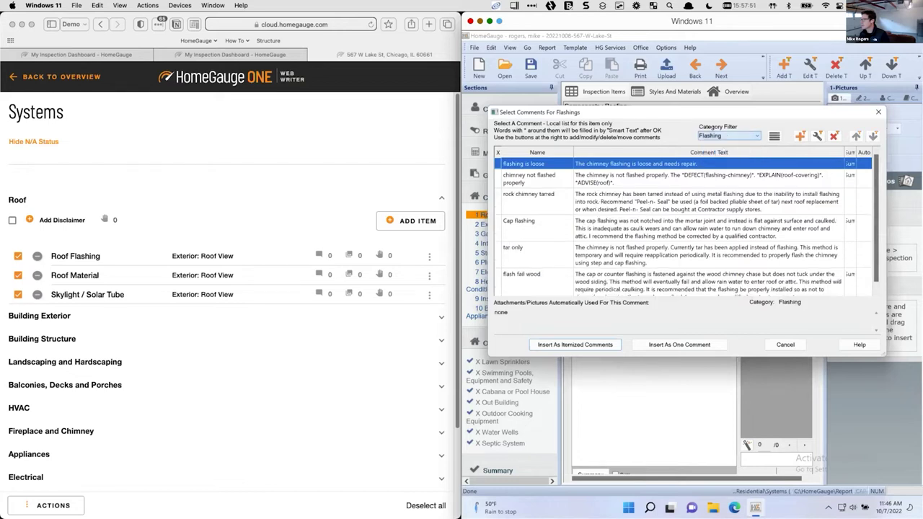
{"action": "left_click", "coordinate": [556, 204]}
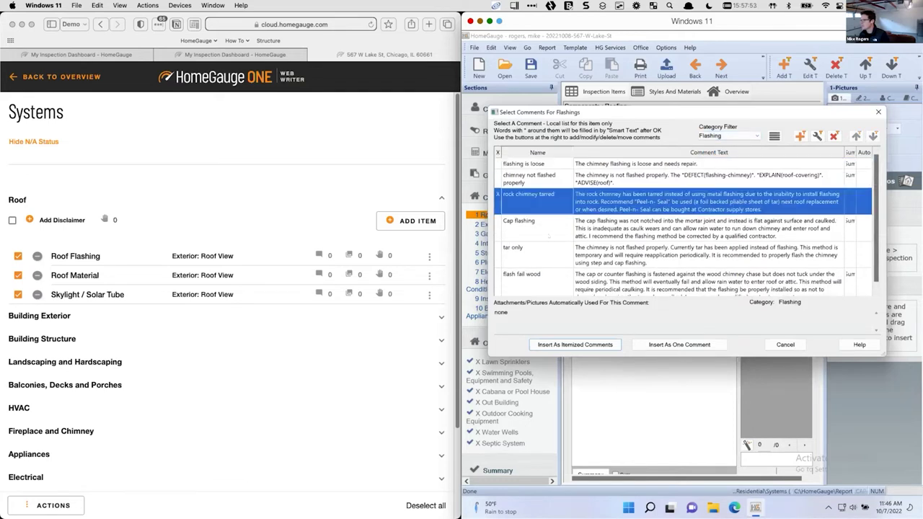
{"action": "left_click", "coordinate": [498, 195]}
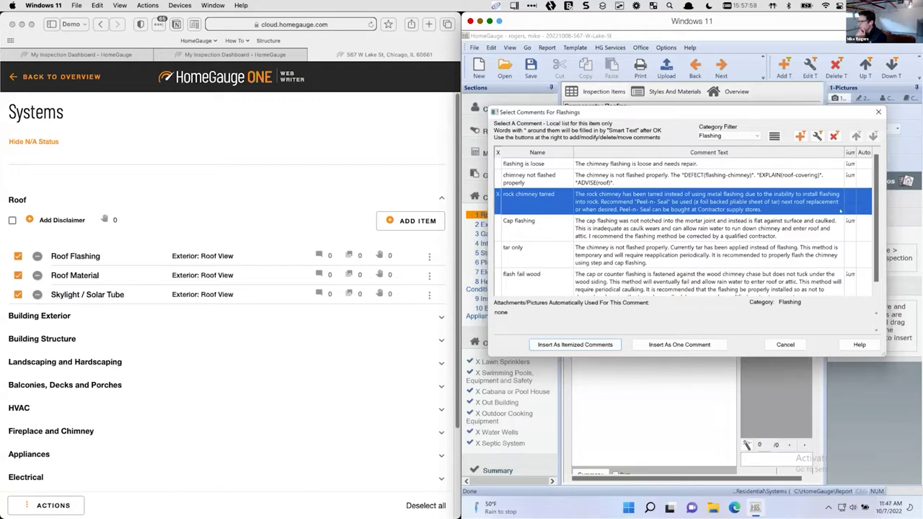
{"action": "scroll", "coordinate": [685, 223], "scroll_direction": "down", "scroll_amount": 1}
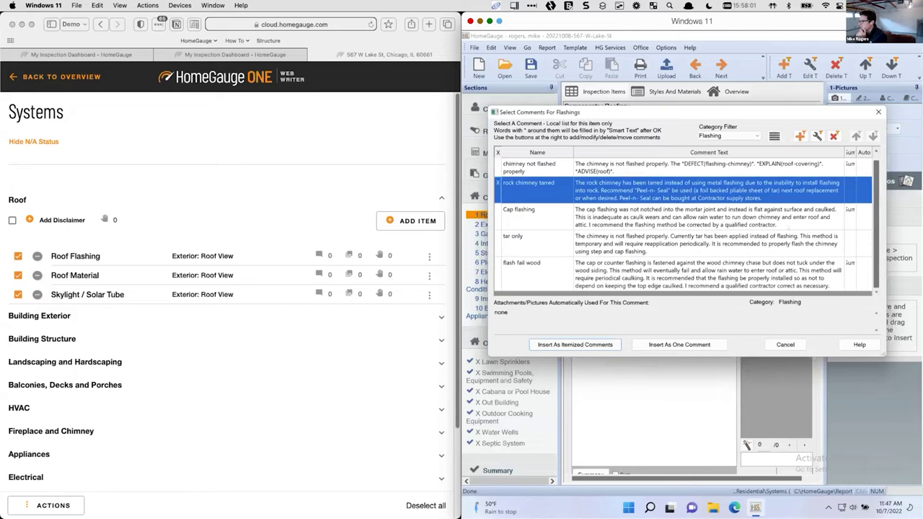
{"action": "key", "text": "Return"}
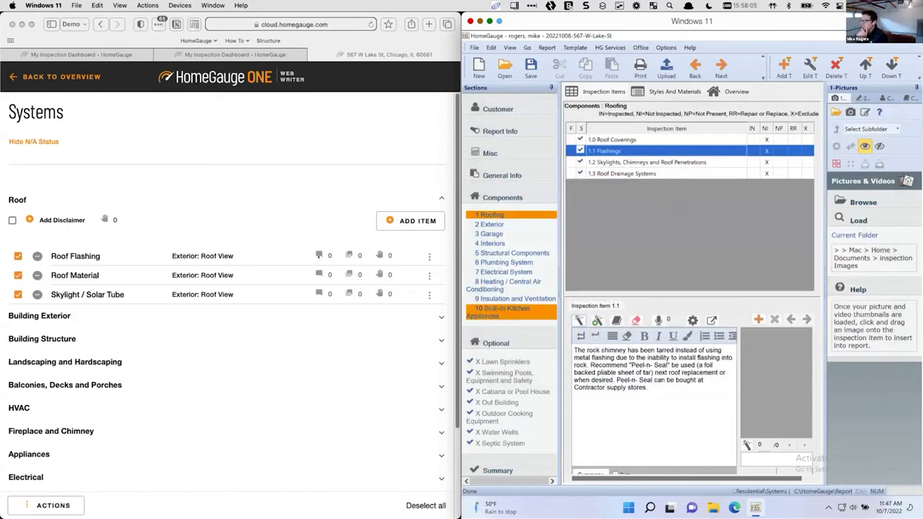
{"action": "left_click", "coordinate": [83, 253]}
Search 'dama' and add both Damaged comments to Roof Flashing
{"action": "left_click", "coordinate": [83, 256]}
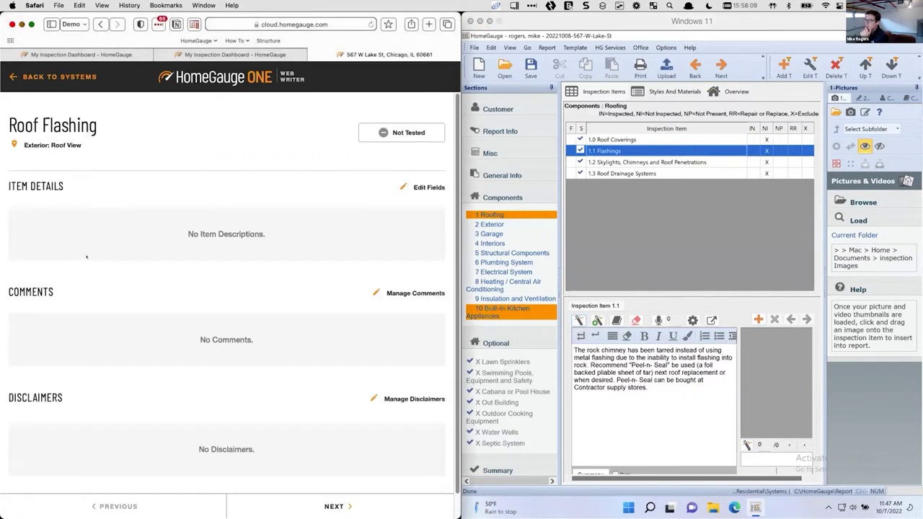
{"action": "left_click", "coordinate": [397, 292]}
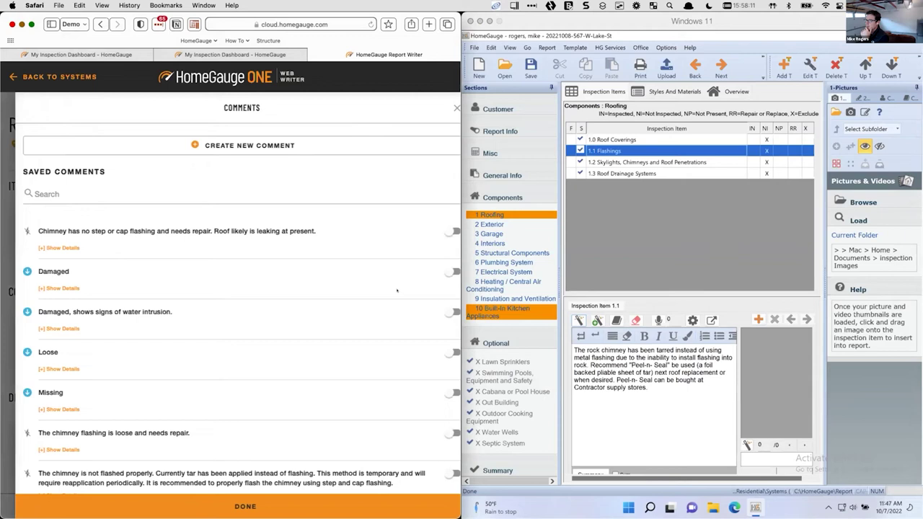
{"action": "left_click", "coordinate": [297, 190]}
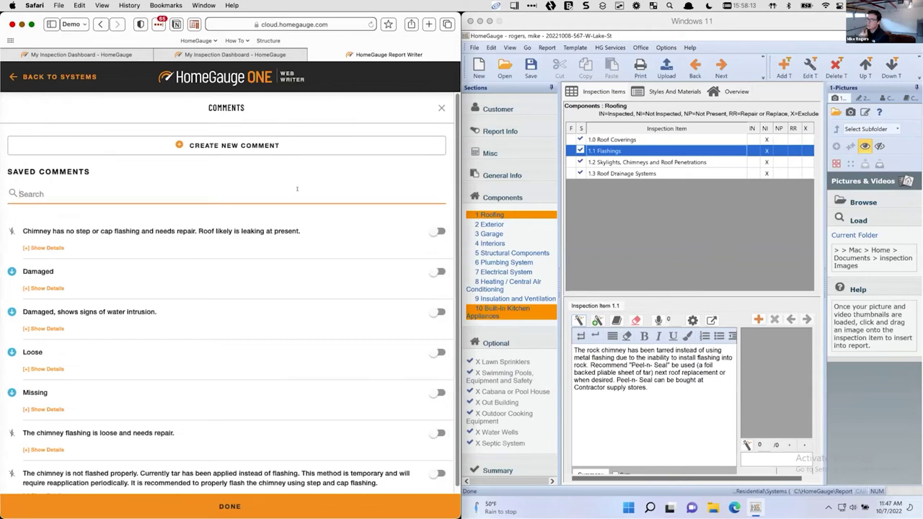
{"action": "type", "text": "dama"}
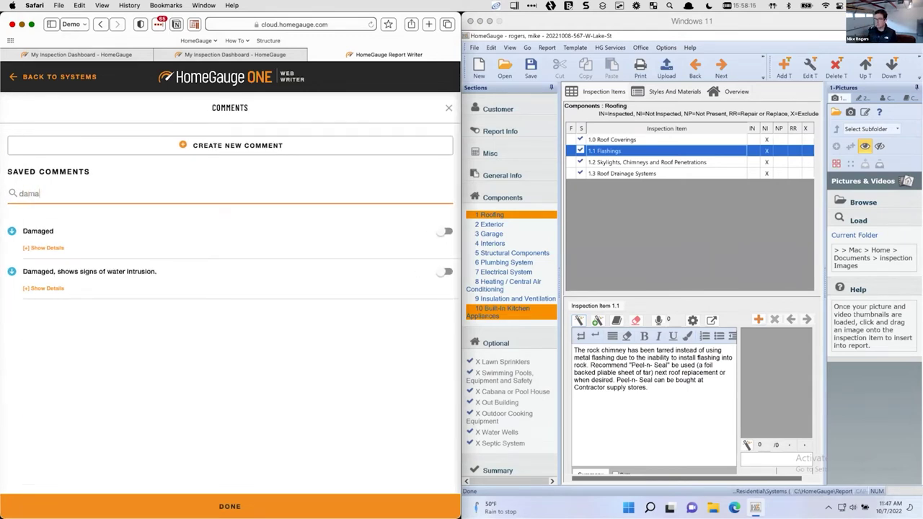
{"action": "left_click", "coordinate": [446, 231]}
{"action": "left_click", "coordinate": [446, 271]}
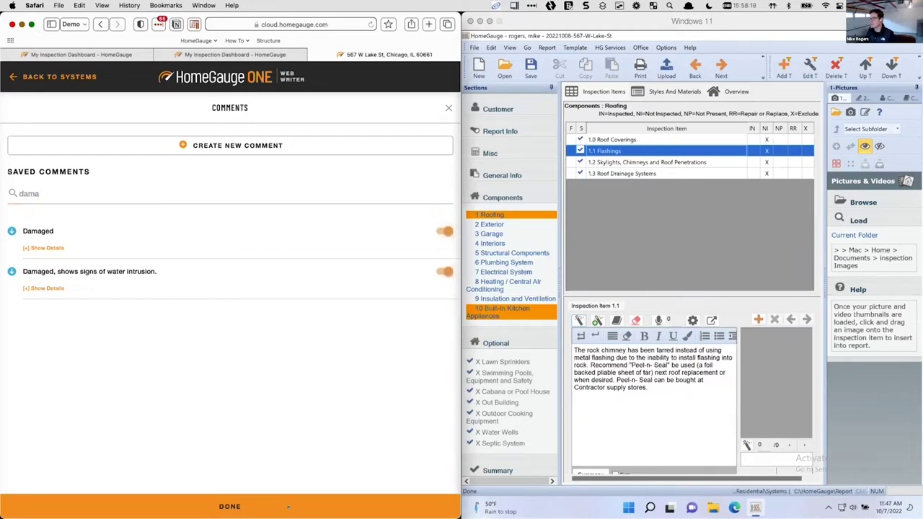
{"action": "left_click", "coordinate": [288, 507]}
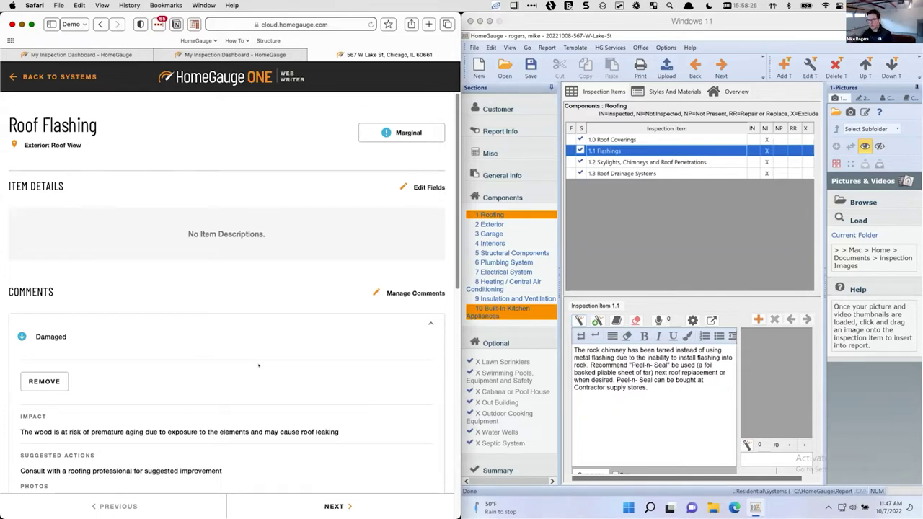
Reopen the saved comments and open the Damaged comment's details for editing
{"action": "scroll", "coordinate": [210, 312], "scroll_direction": "down", "scroll_amount": 5}
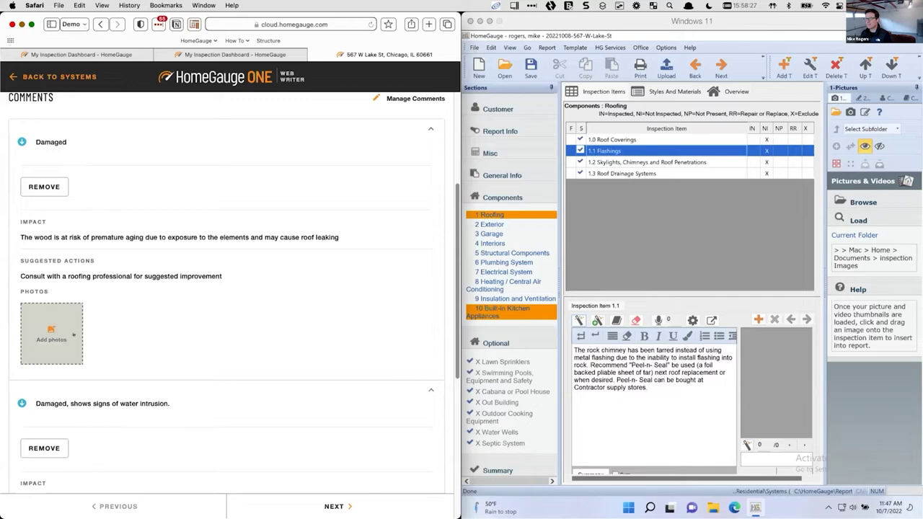
{"action": "scroll", "coordinate": [299, 222], "scroll_direction": "up", "scroll_amount": 2}
{"action": "left_click", "coordinate": [404, 165]}
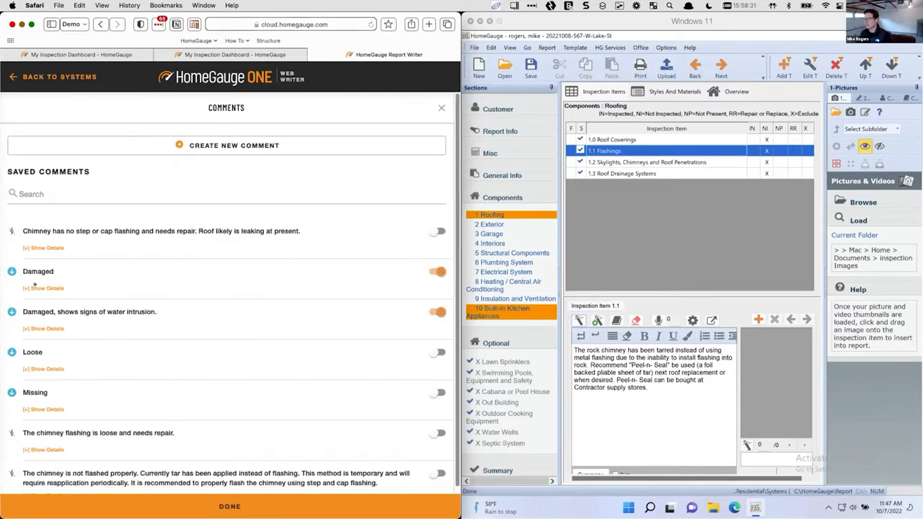
{"action": "left_click", "coordinate": [43, 287]}
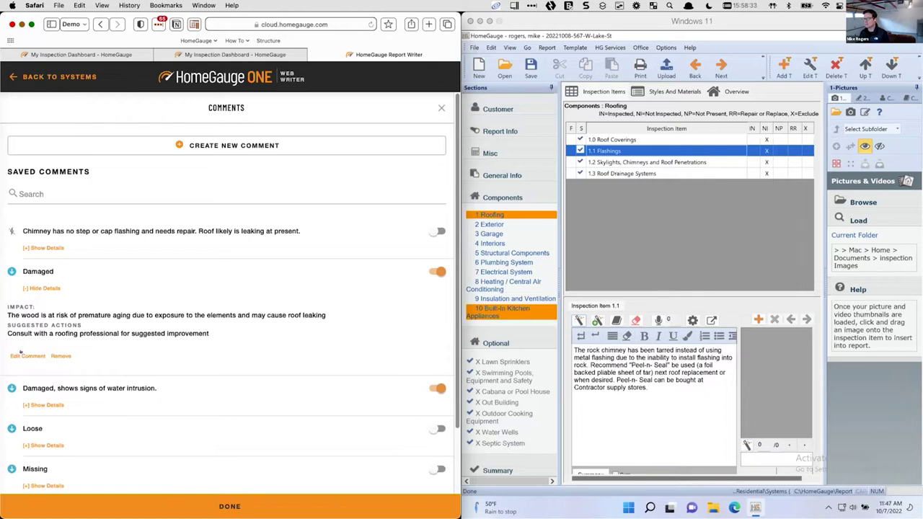
{"action": "left_click", "coordinate": [27, 356]}
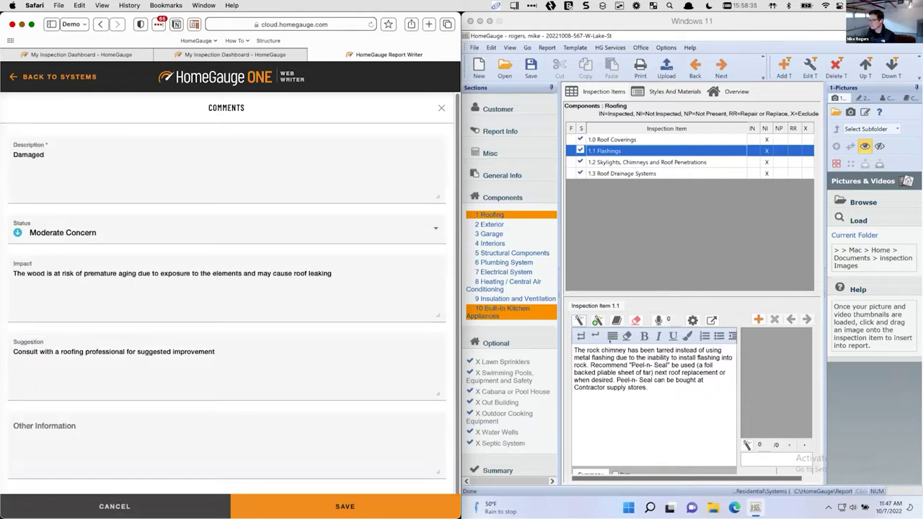
Compare the Damaged comment with the desktop report's comment text
{"action": "left_click", "coordinate": [598, 349]}
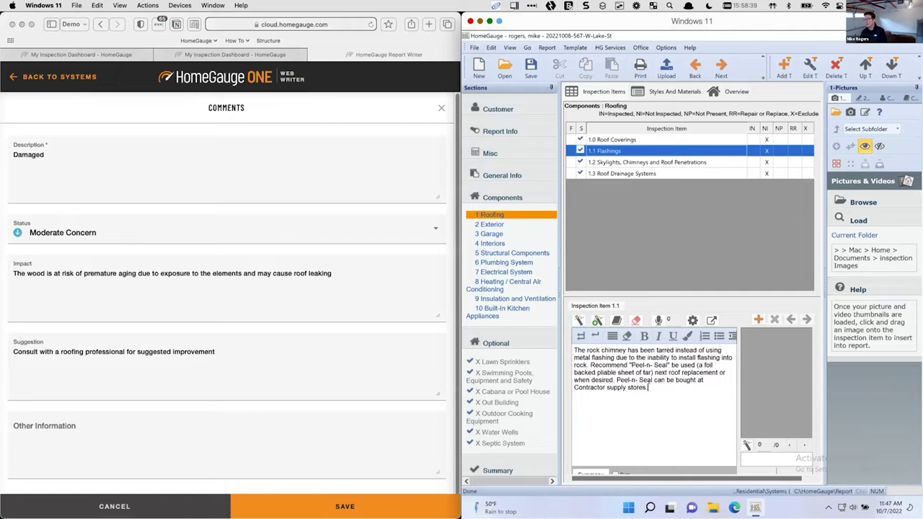
{"action": "left_click_drag", "start_coordinate": [647, 387], "coordinate": [573, 345]}
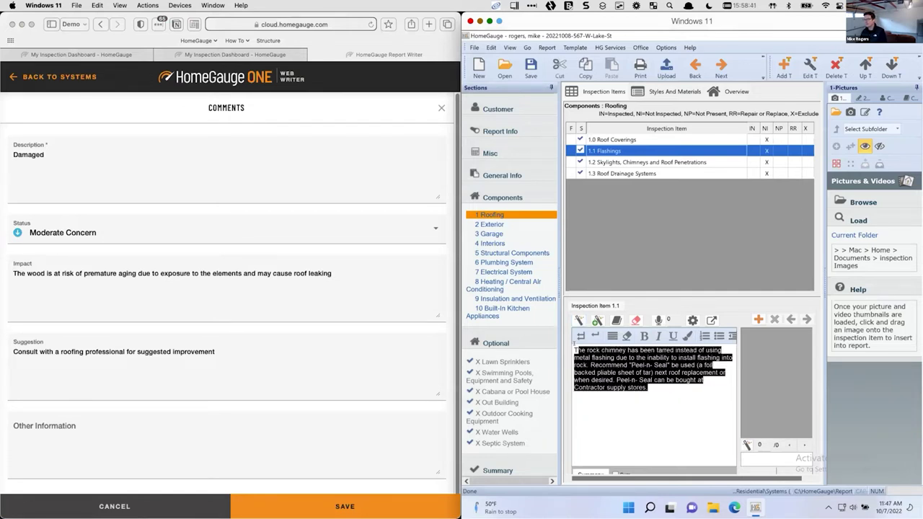
{"action": "left_click", "coordinate": [658, 382]}
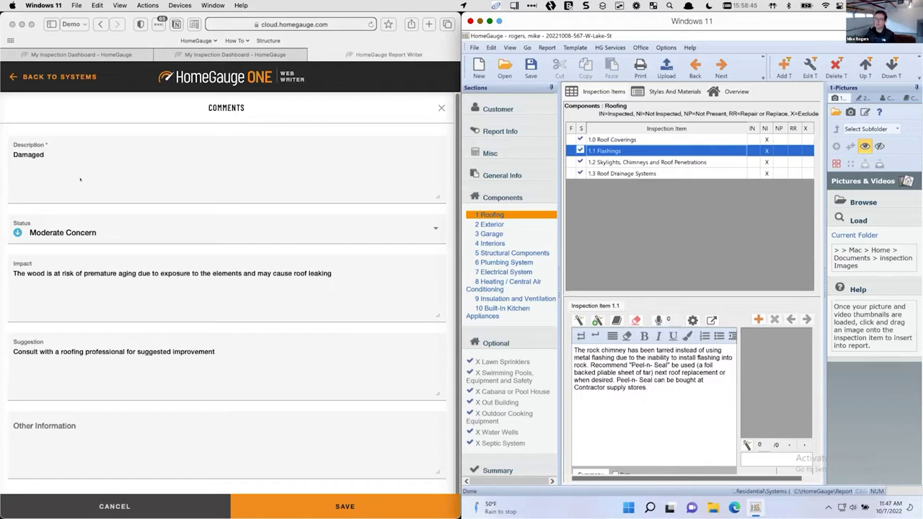
{"action": "left_click", "coordinate": [56, 148]}
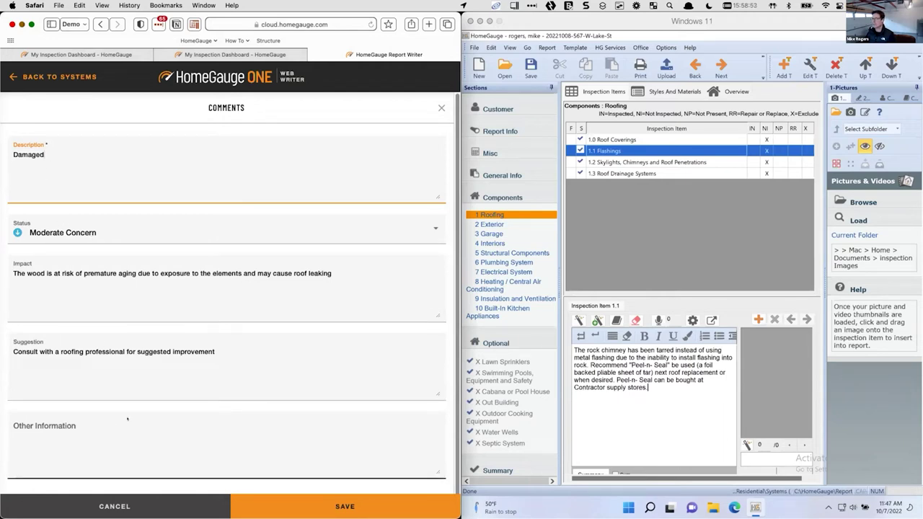
Keep the status at Moderate Concern, review the Impact text, and save the comment
{"action": "left_click", "coordinate": [73, 233]}
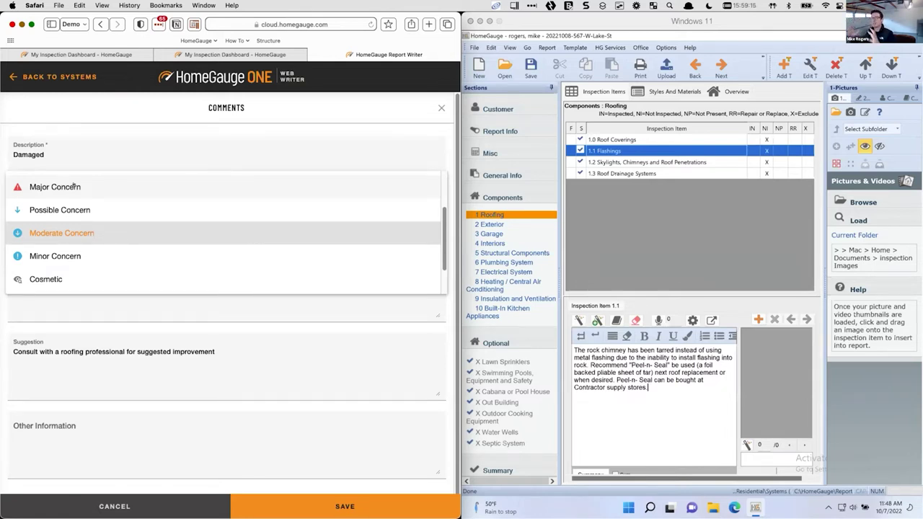
{"action": "left_click", "coordinate": [86, 233]}
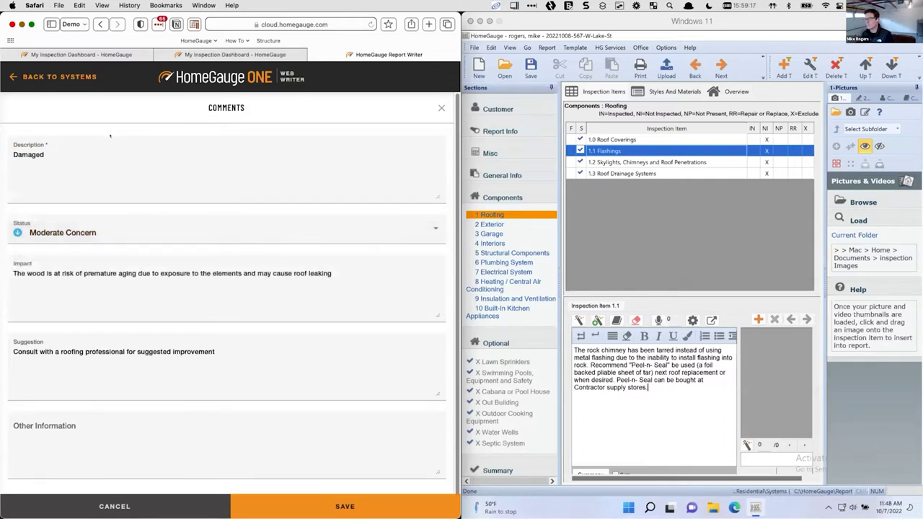
{"action": "left_click", "coordinate": [334, 268]}
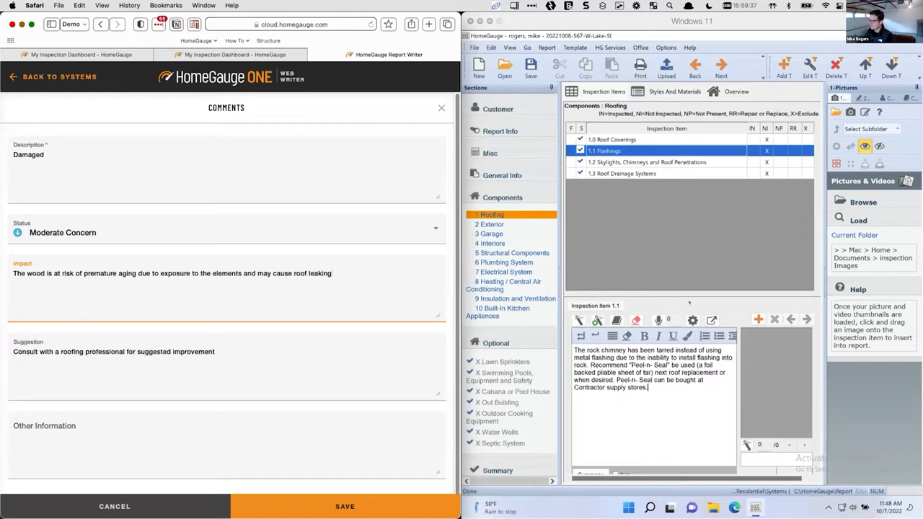
{"action": "left_click", "coordinate": [683, 372]}
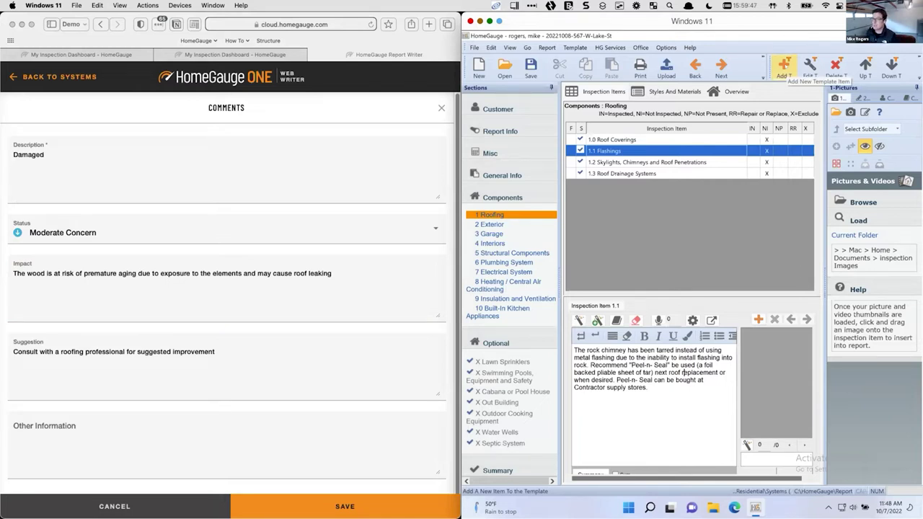
{"action": "left_click", "coordinate": [73, 153]}
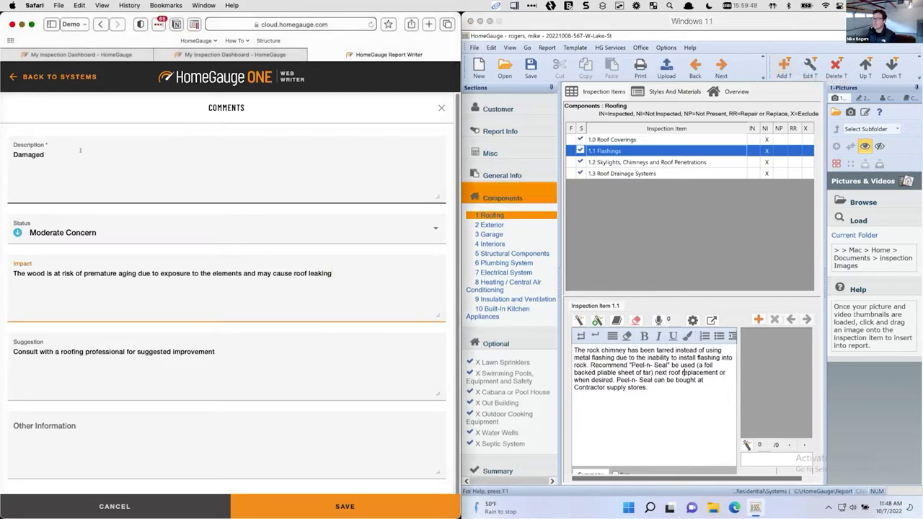
{"action": "left_click", "coordinate": [310, 506]}
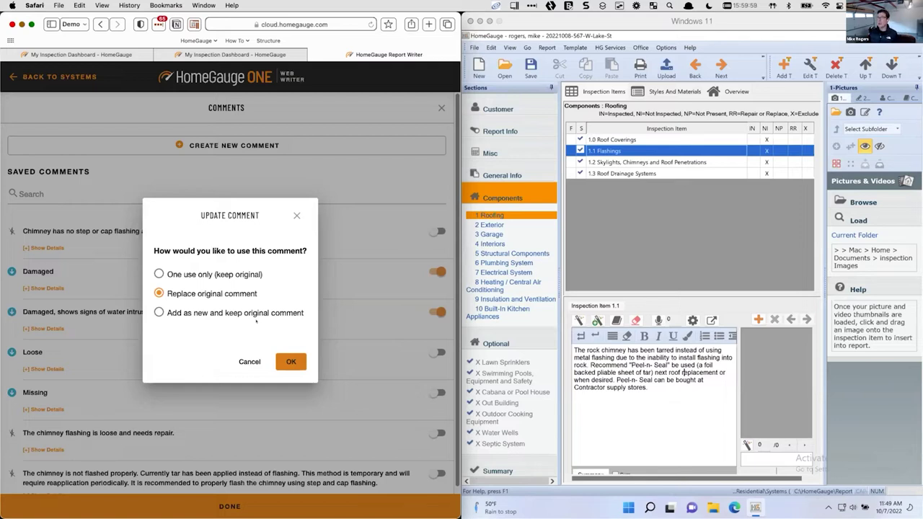
In the Update Comment dialog, settle on Replace original comment and confirm with OK
{"action": "left_click", "coordinate": [220, 274]}
{"action": "left_click", "coordinate": [210, 312]}
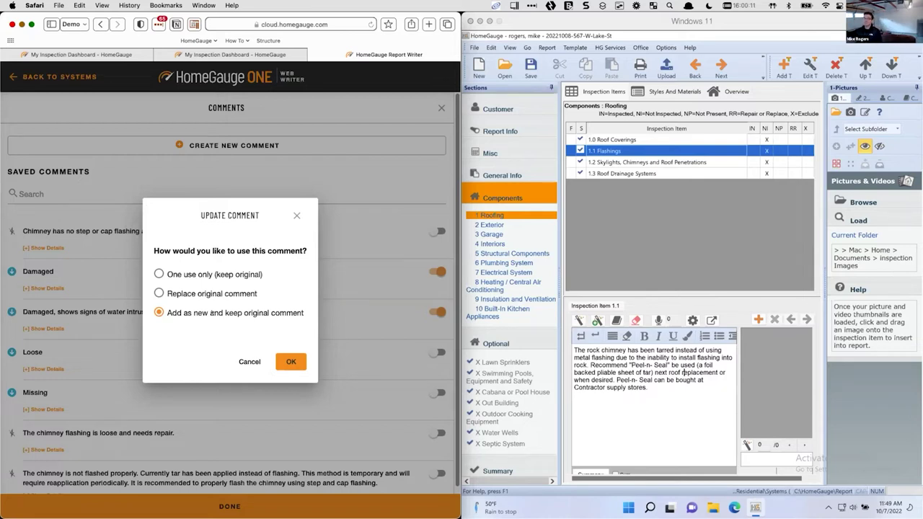
{"action": "left_click", "coordinate": [158, 293]}
{"action": "left_click", "coordinate": [291, 361]}
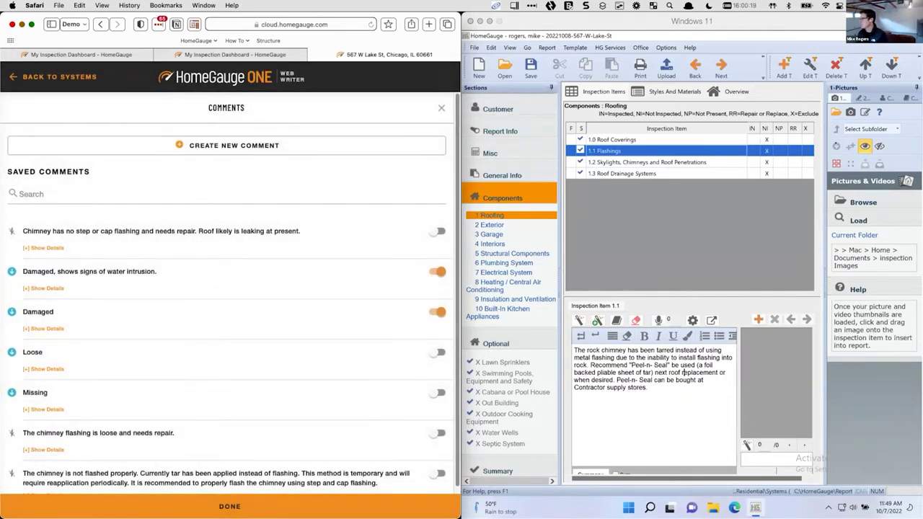
Load the Documents 'inspection Images' folder into the desktop Pictures panel
{"action": "left_click", "coordinate": [684, 372]}
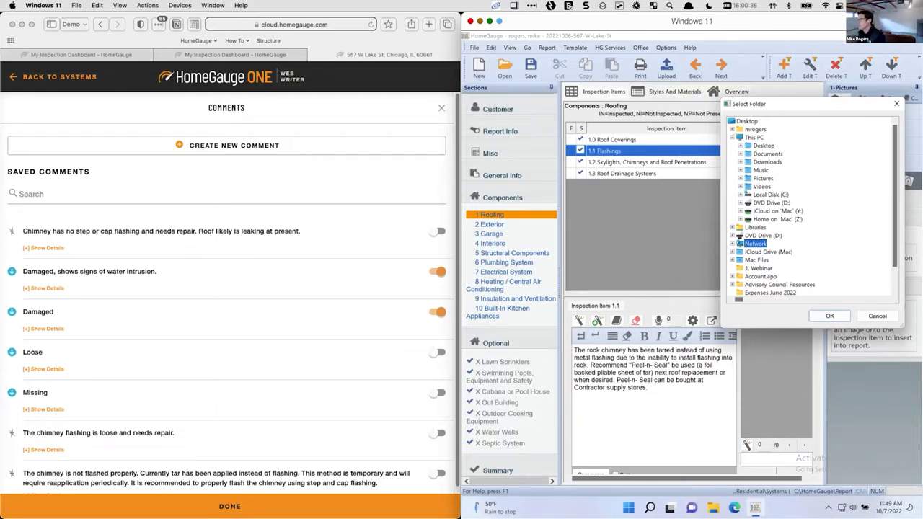
{"action": "left_click", "coordinate": [732, 129]}
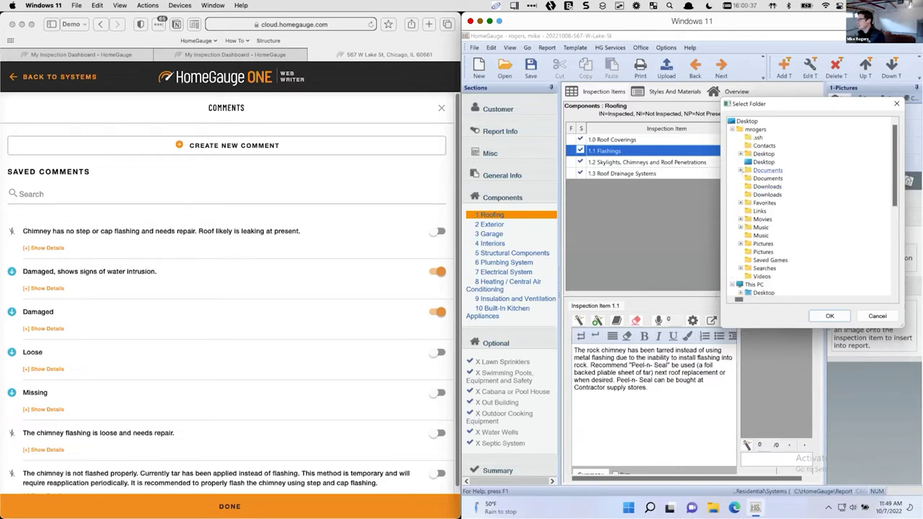
{"action": "left_click", "coordinate": [740, 170]}
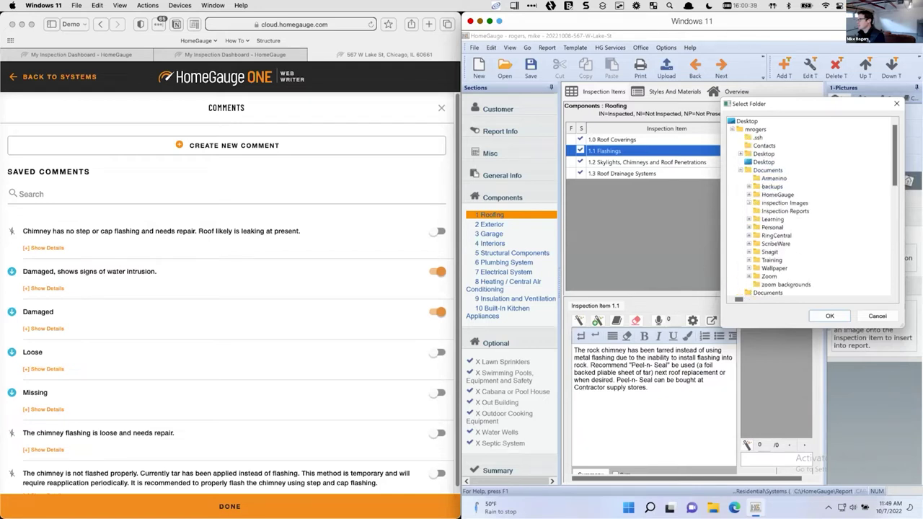
{"action": "left_click", "coordinate": [784, 203]}
{"action": "left_click", "coordinate": [830, 315]}
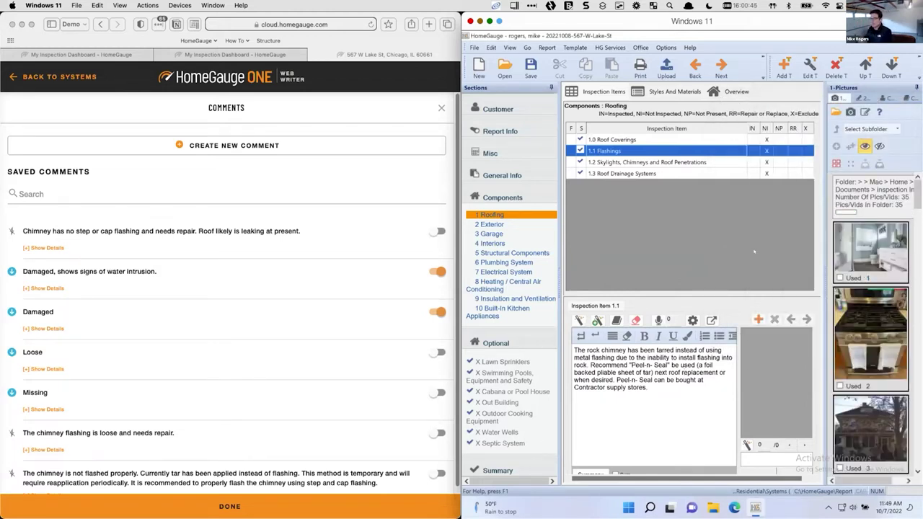
{"action": "left_click", "coordinate": [76, 79]}
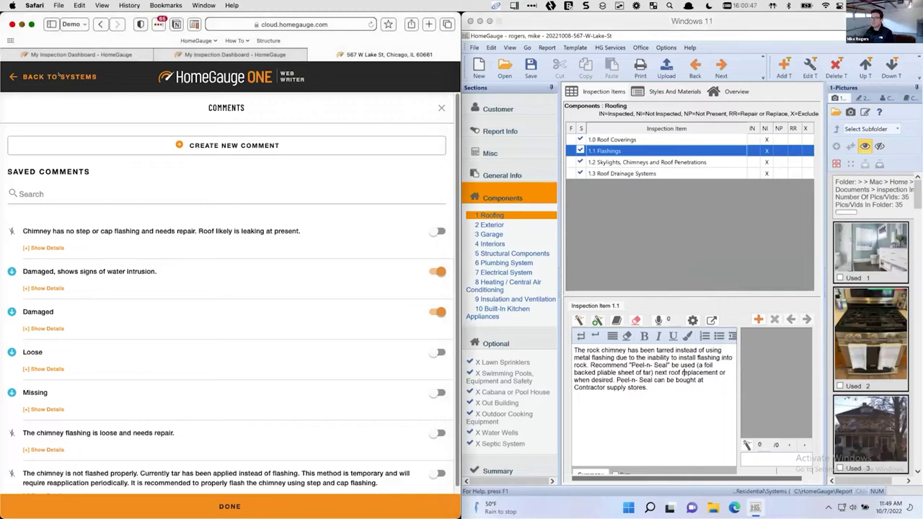
{"action": "left_click", "coordinate": [59, 76]}
Upload the images from IMG_4954damaged ductwork through outside2.png to the Photos page
{"action": "left_click", "coordinate": [60, 76]}
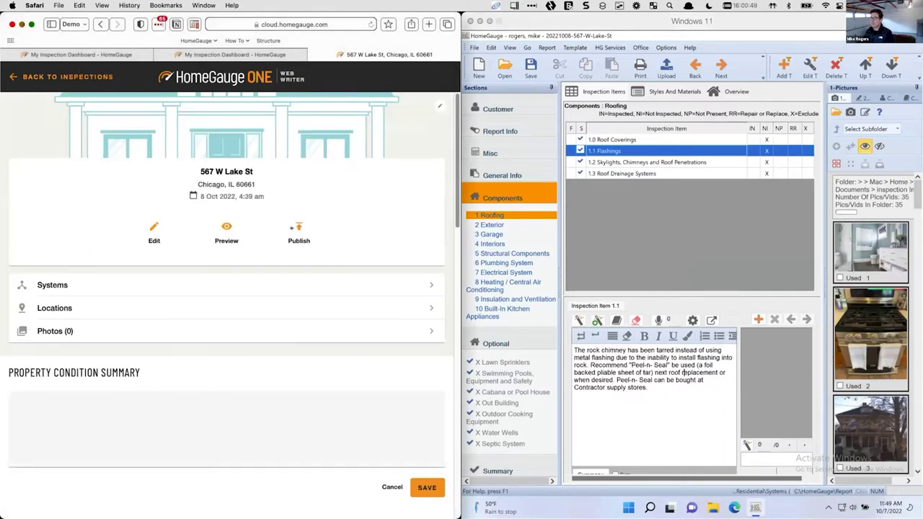
{"action": "left_click", "coordinate": [70, 332]}
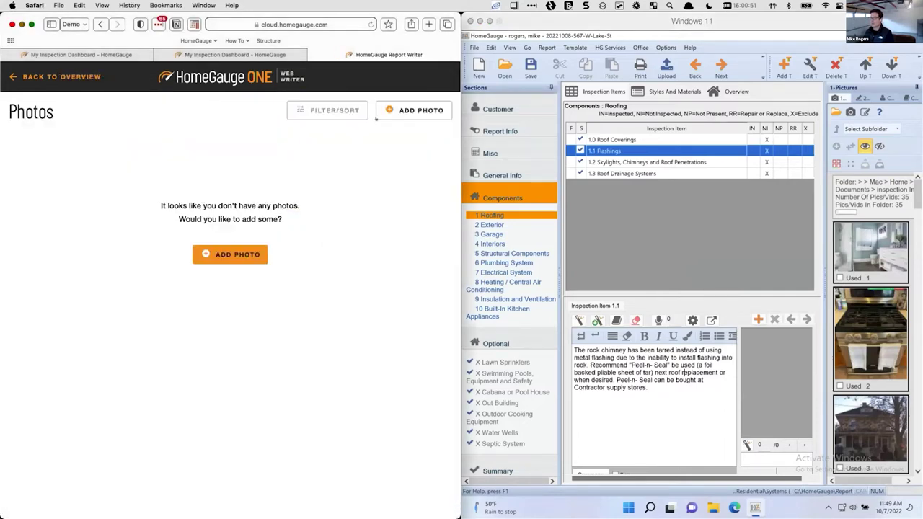
{"action": "left_click", "coordinate": [426, 110]}
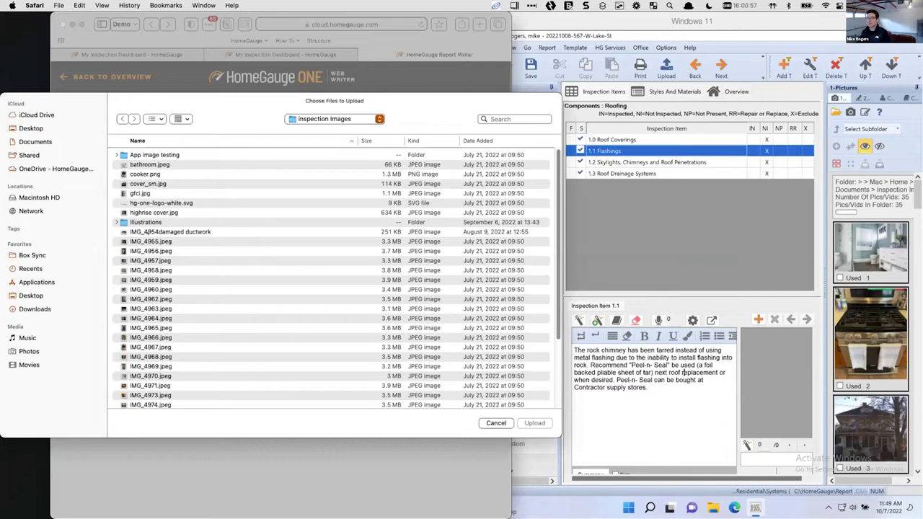
{"action": "left_click", "coordinate": [186, 231]}
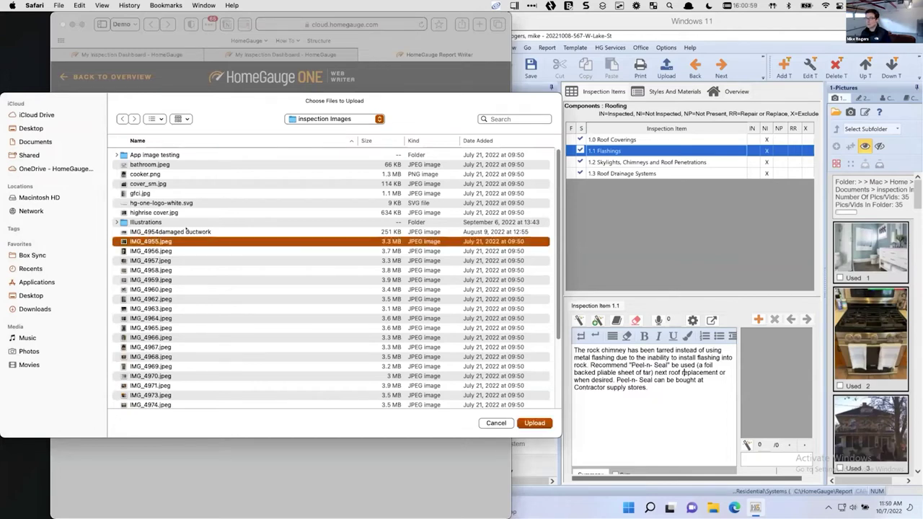
{"action": "scroll", "coordinate": [212, 243], "scroll_direction": "down", "scroll_amount": 5}
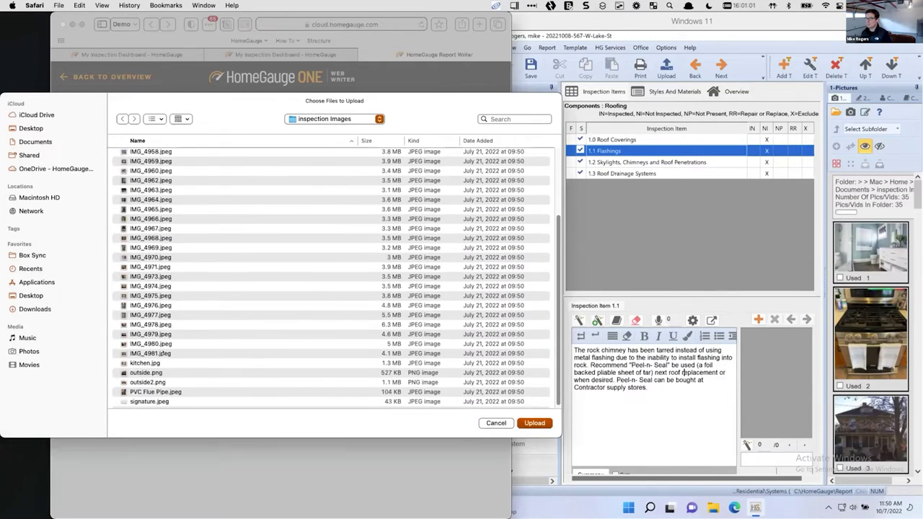
{"action": "left_click", "coordinate": [155, 383], "text": "shift"}
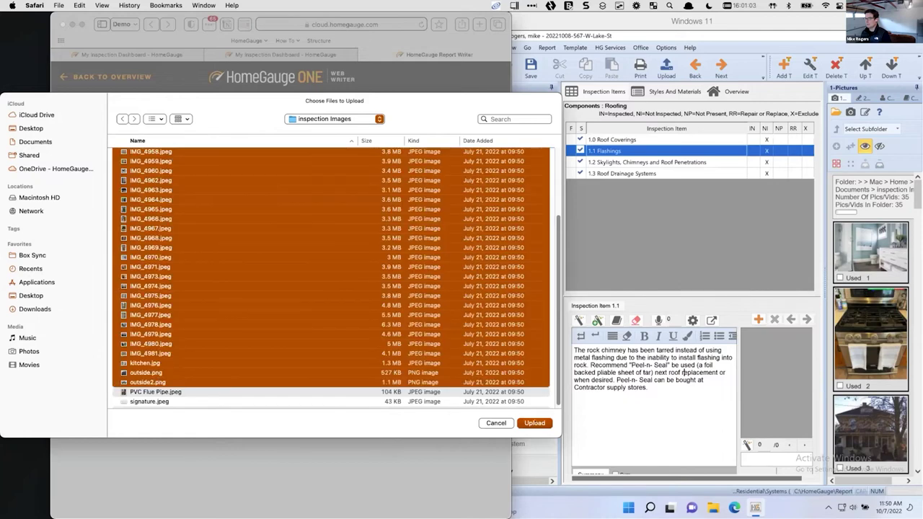
{"action": "left_click", "coordinate": [535, 422]}
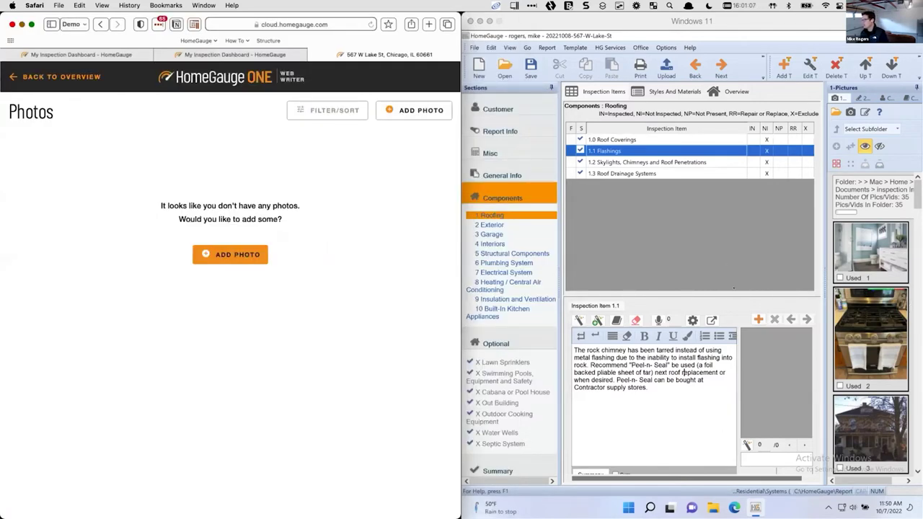
Show the 3 Garage items and drag the wall outlet photo onto Garage Ceilings
{"action": "left_click", "coordinate": [683, 372]}
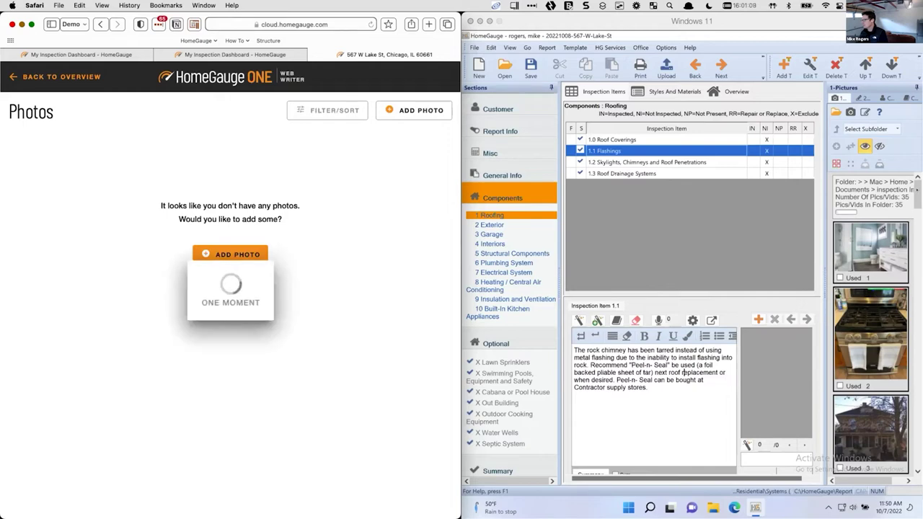
{"action": "scroll", "coordinate": [870, 325], "scroll_direction": "down", "scroll_amount": 5}
{"action": "scroll", "coordinate": [870, 324], "scroll_direction": "down", "scroll_amount": 5}
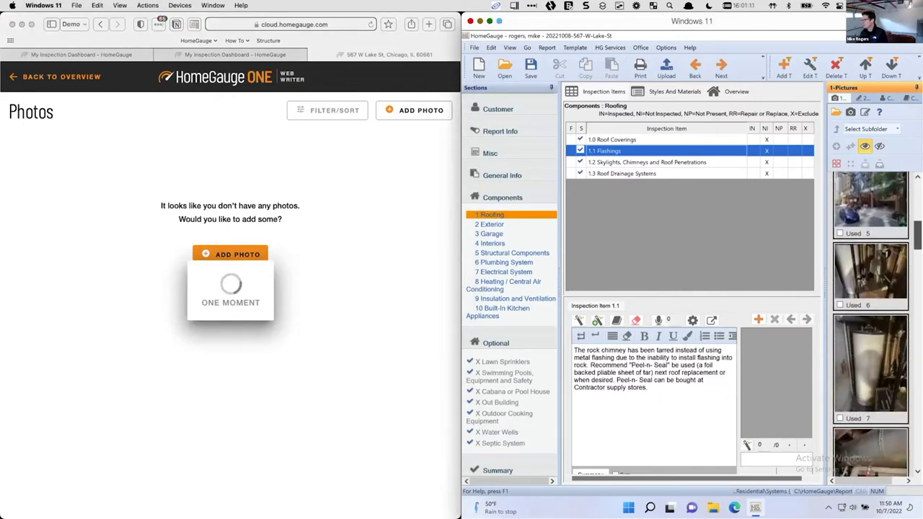
{"action": "scroll", "coordinate": [870, 325], "scroll_direction": "down", "scroll_amount": 10}
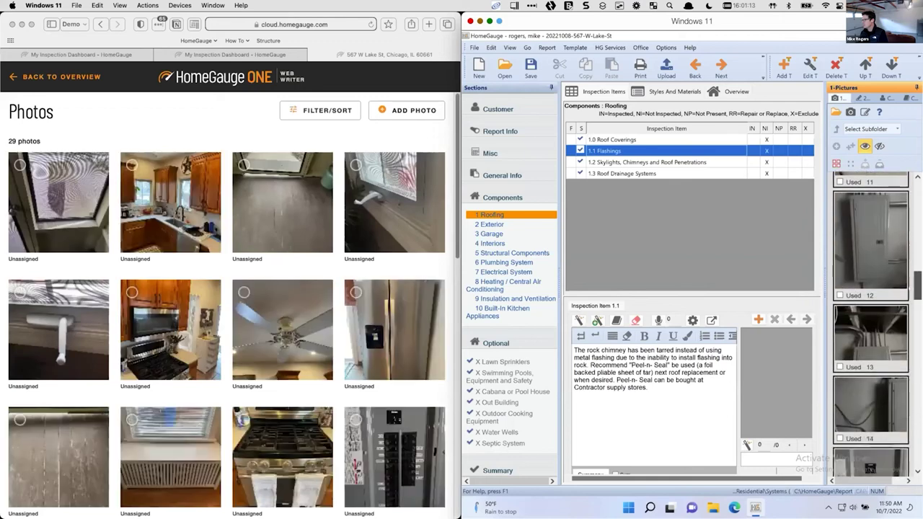
{"action": "scroll", "coordinate": [904, 420], "scroll_direction": "down", "scroll_amount": 8}
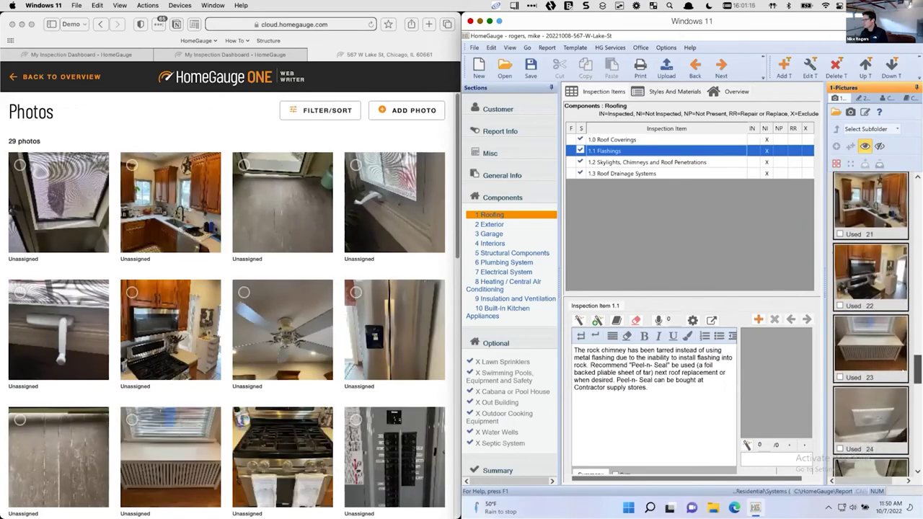
{"action": "scroll", "coordinate": [904, 419], "scroll_direction": "down", "scroll_amount": 4}
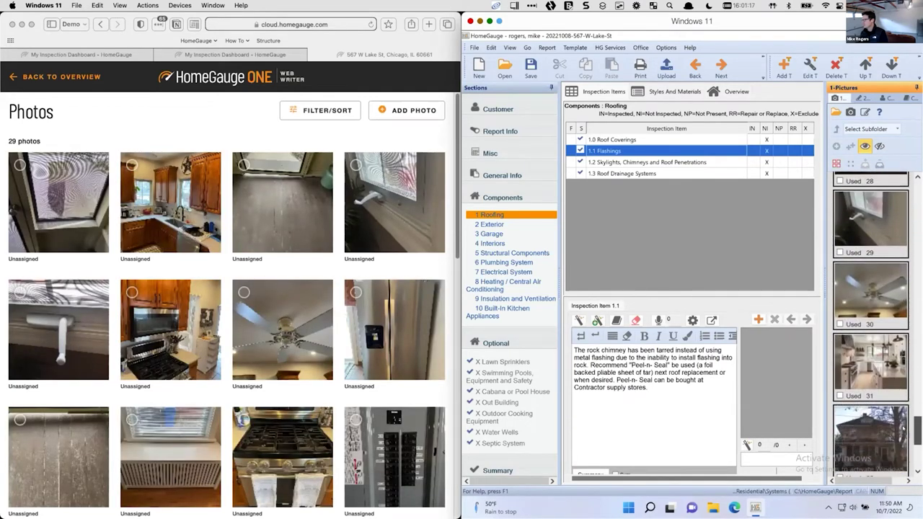
{"action": "scroll", "coordinate": [902, 449], "scroll_direction": "up", "scroll_amount": 12}
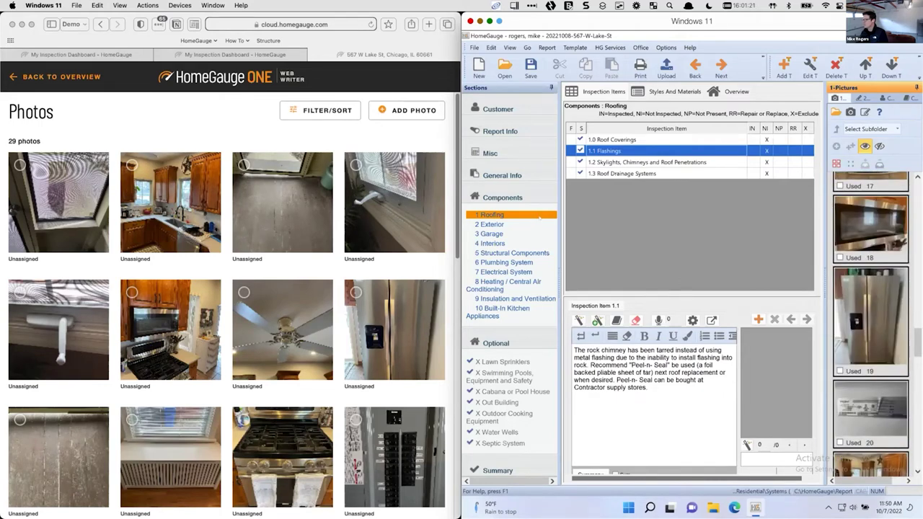
{"action": "left_click", "coordinate": [495, 234]}
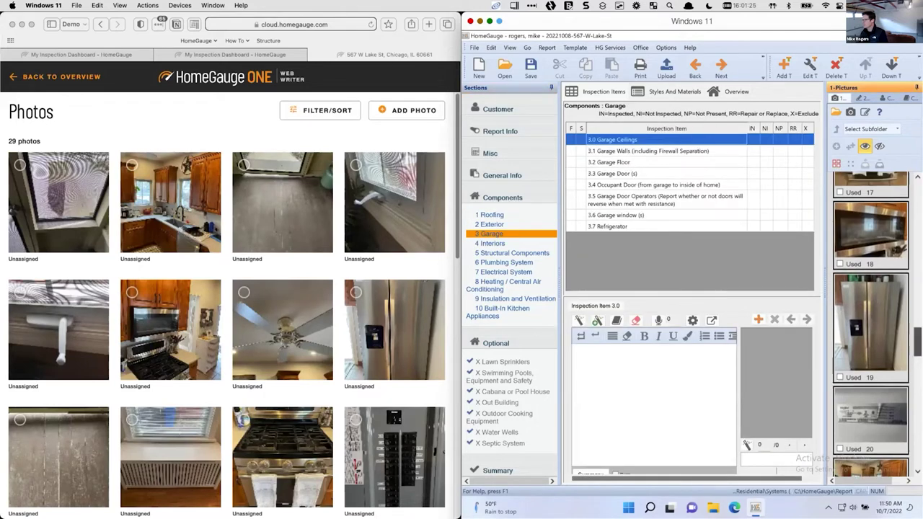
{"action": "scroll", "coordinate": [871, 325], "scroll_direction": "up", "scroll_amount": 9}
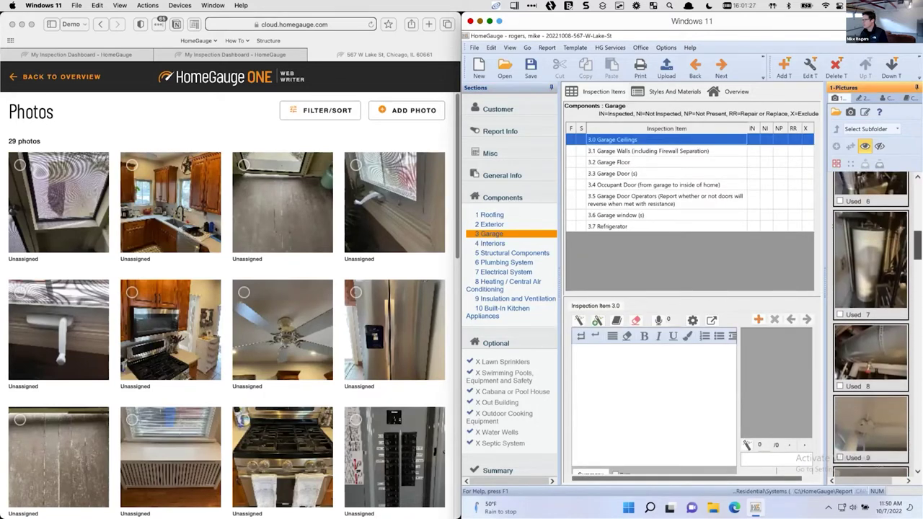
{"action": "scroll", "coordinate": [871, 324], "scroll_direction": "up", "scroll_amount": 3}
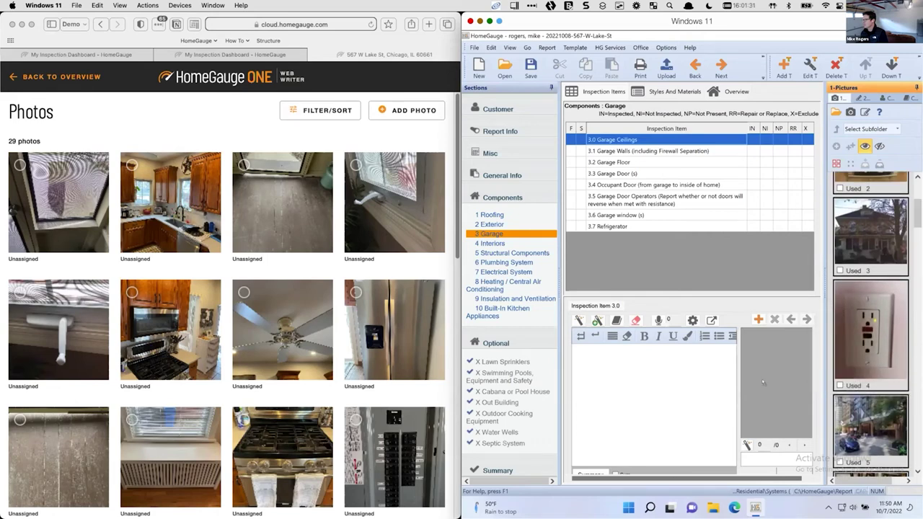
{"action": "left_click_drag", "start_coordinate": [763, 383], "coordinate": [763, 382]}
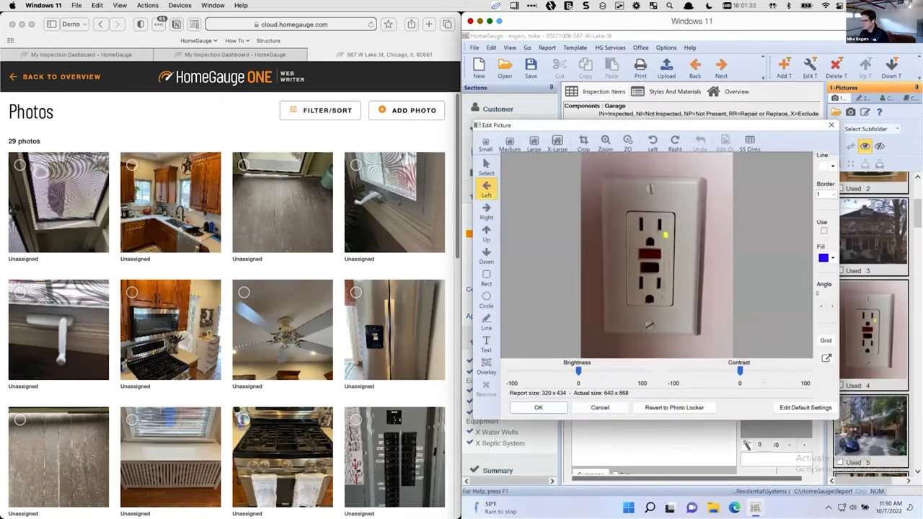
Outline the outlet with a red rectangle and attach the marked photo to Garage Ceilings
{"action": "left_click", "coordinate": [486, 277]}
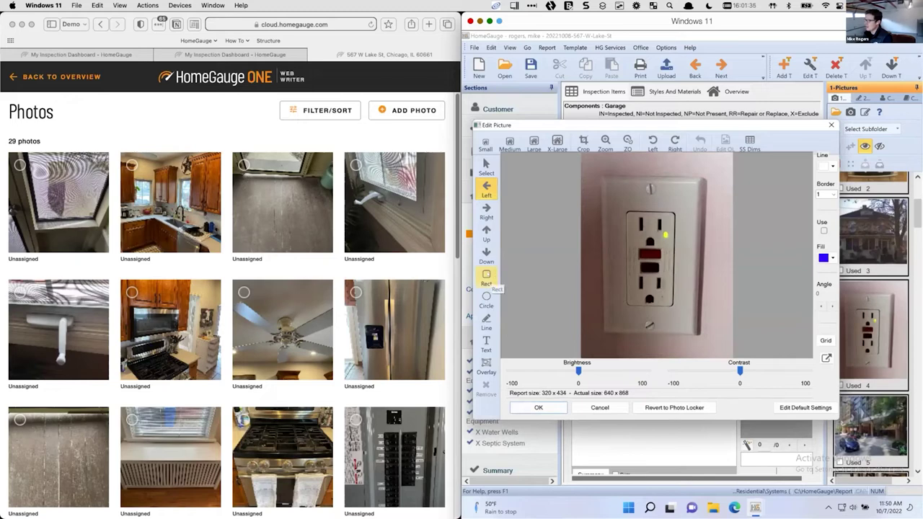
{"action": "left_click_drag", "start_coordinate": [603, 193], "coordinate": [689, 317]}
{"action": "left_click", "coordinate": [539, 408]}
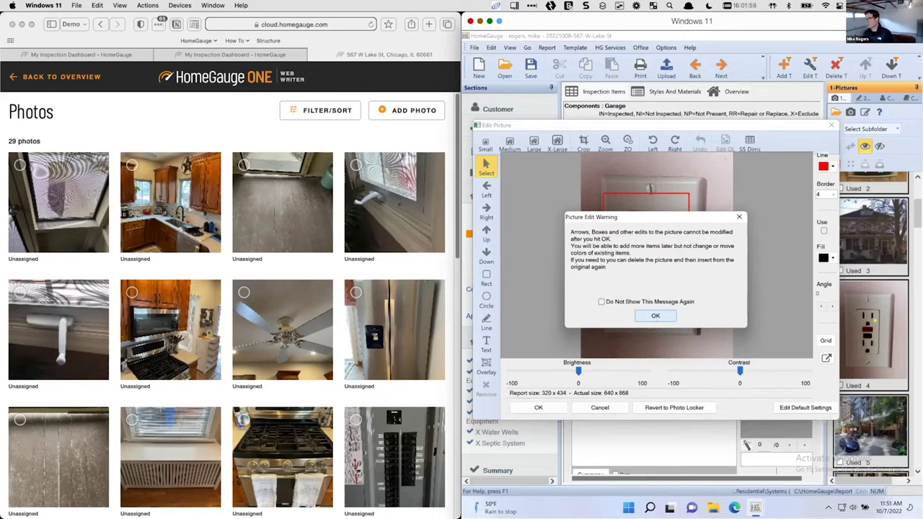
{"action": "left_click", "coordinate": [653, 316]}
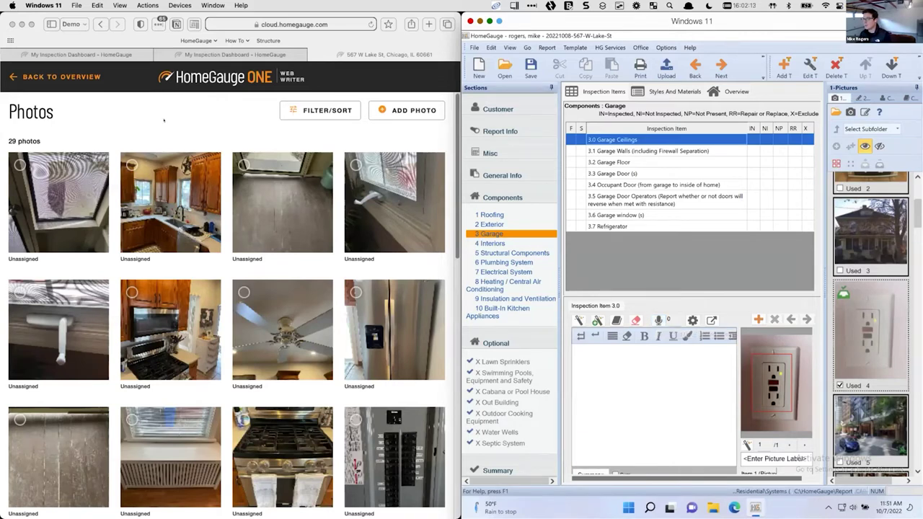
{"action": "left_click", "coordinate": [163, 120]}
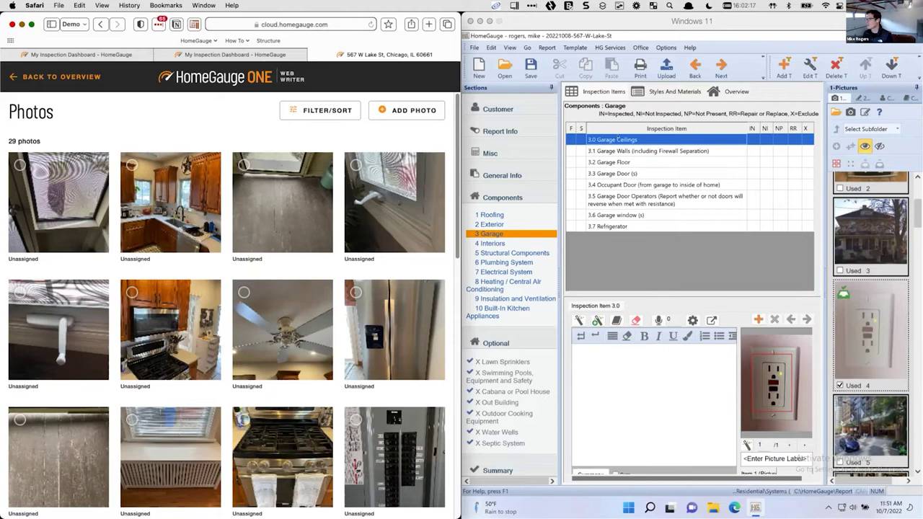
{"action": "left_click", "coordinate": [694, 167]}
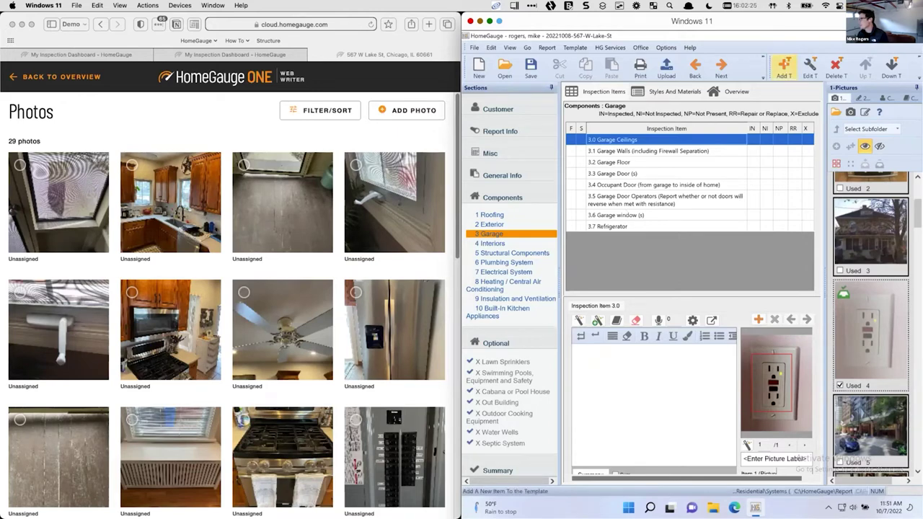
Add a new Garage item named GFCI and mark it inspected (IN)
{"action": "left_click", "coordinate": [784, 66]}
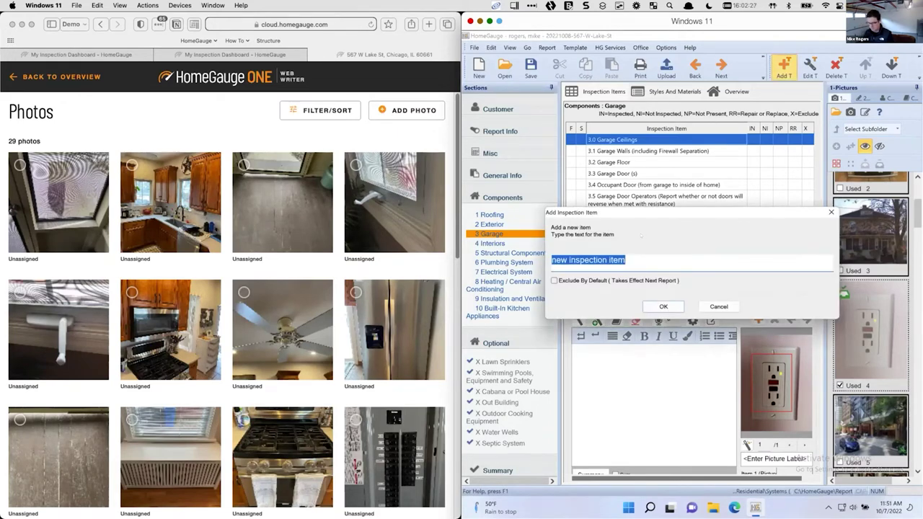
{"action": "type", "text": "GFCI"}
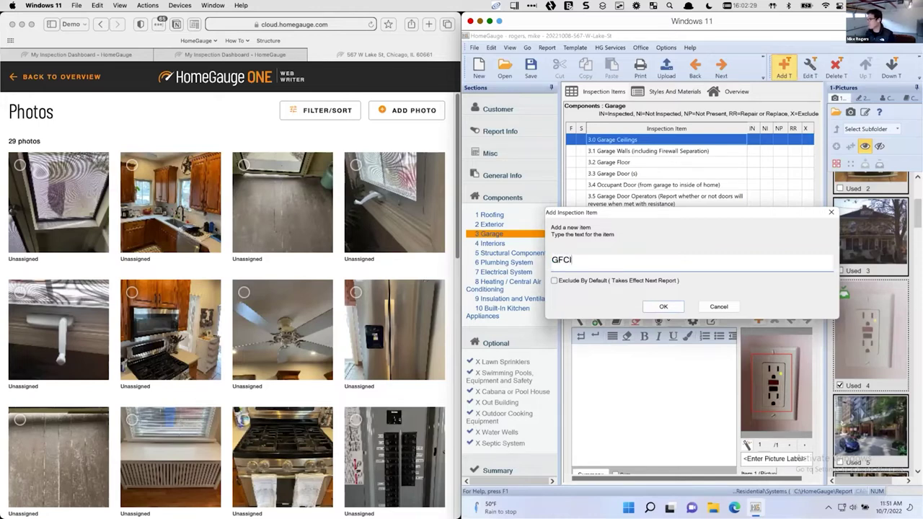
{"action": "left_click", "coordinate": [663, 306]}
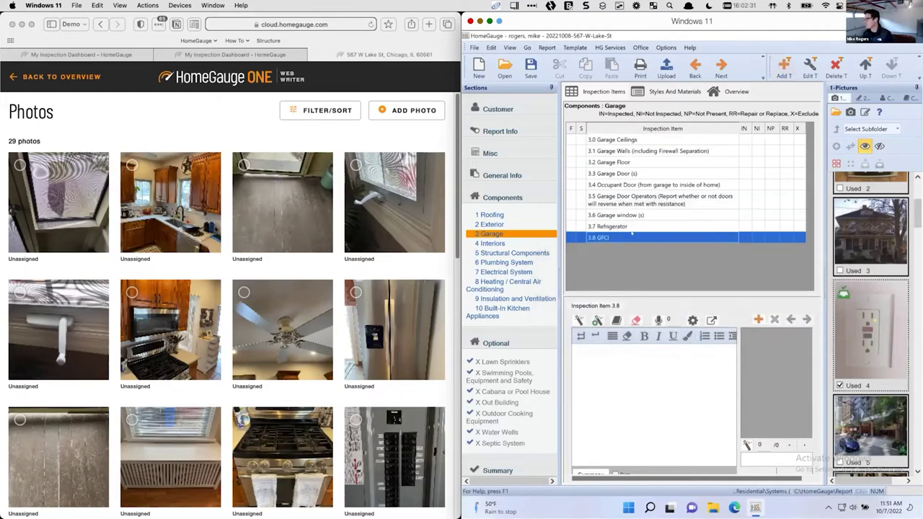
{"action": "left_click", "coordinate": [743, 237]}
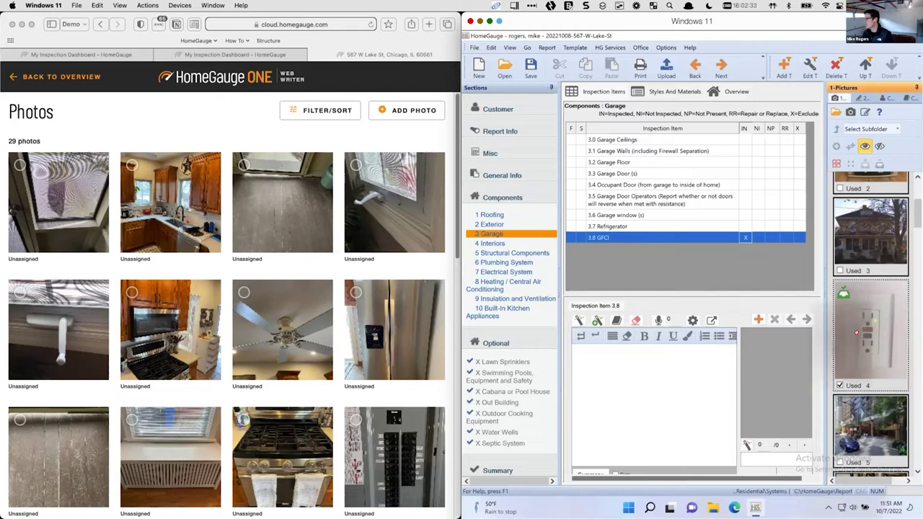
Attach photo 4 to the GFCI item with a red rectangle around the outlet
{"action": "left_click_drag", "start_coordinate": [871, 332], "coordinate": [779, 375]}
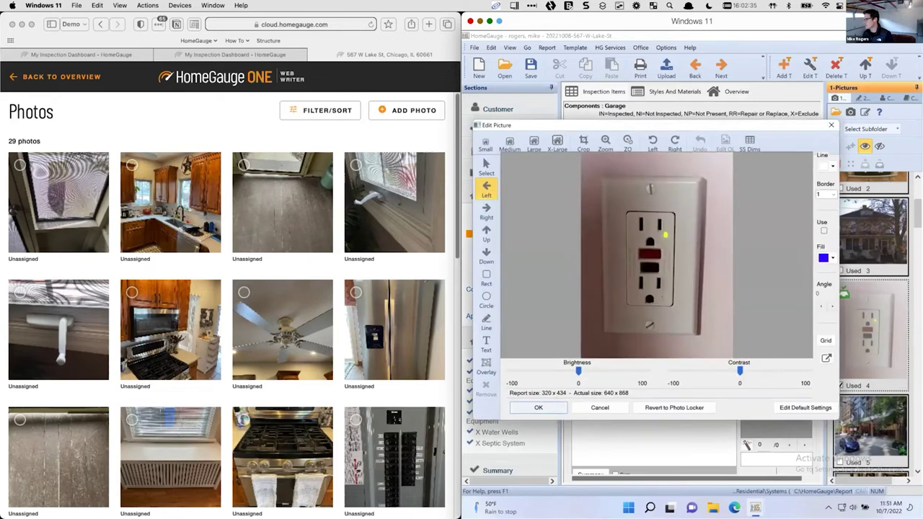
{"action": "left_click", "coordinate": [486, 278]}
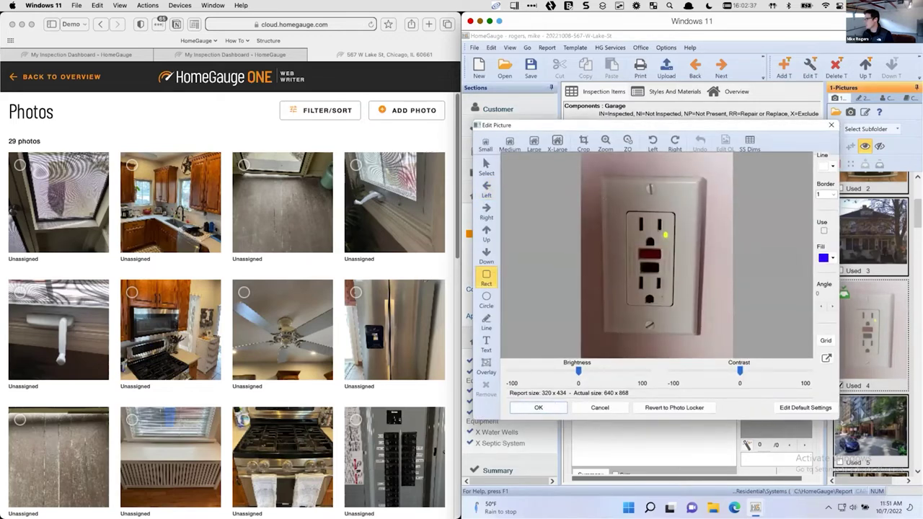
{"action": "left_click_drag", "start_coordinate": [604, 187], "coordinate": [699, 333]}
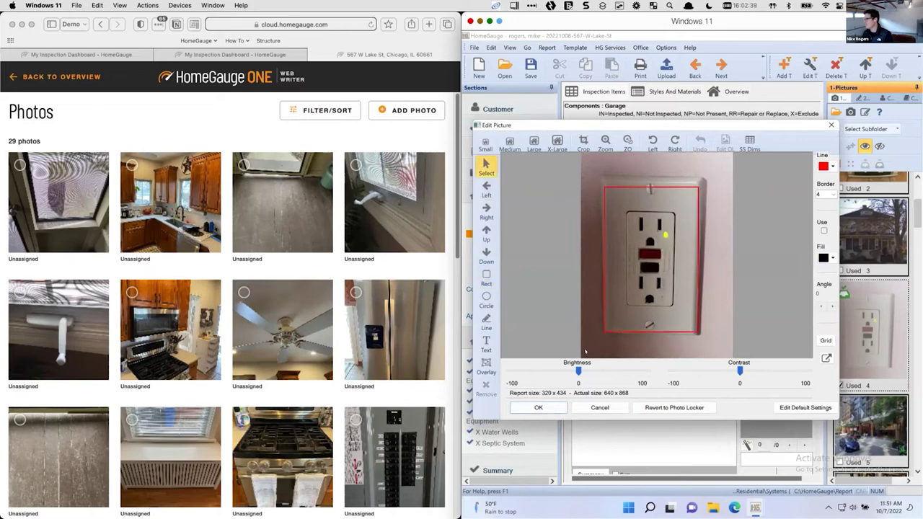
{"action": "left_click", "coordinate": [538, 408]}
{"action": "left_click", "coordinate": [655, 316]}
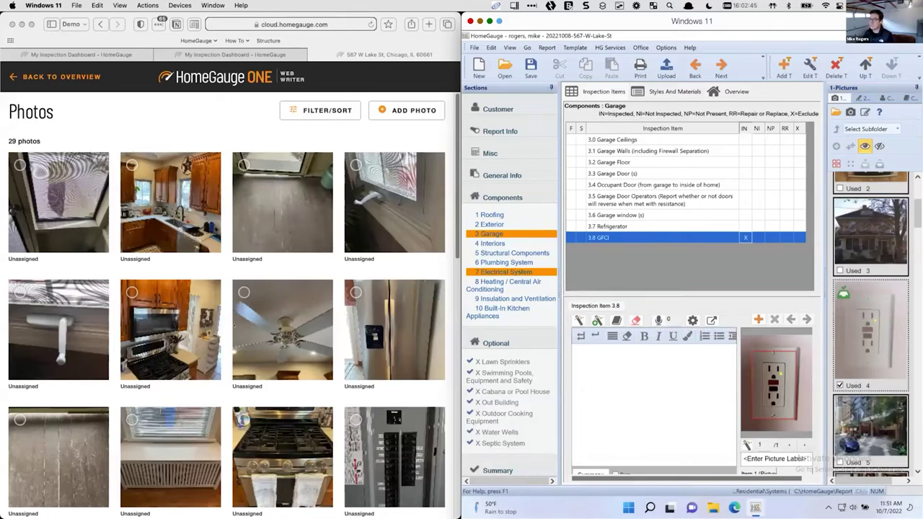
Select the wall outlet photo on the Photos page
{"action": "scroll", "coordinate": [231, 306], "scroll_direction": "down", "scroll_amount": 10}
{"action": "scroll", "coordinate": [274, 318], "scroll_direction": "down", "scroll_amount": 2}
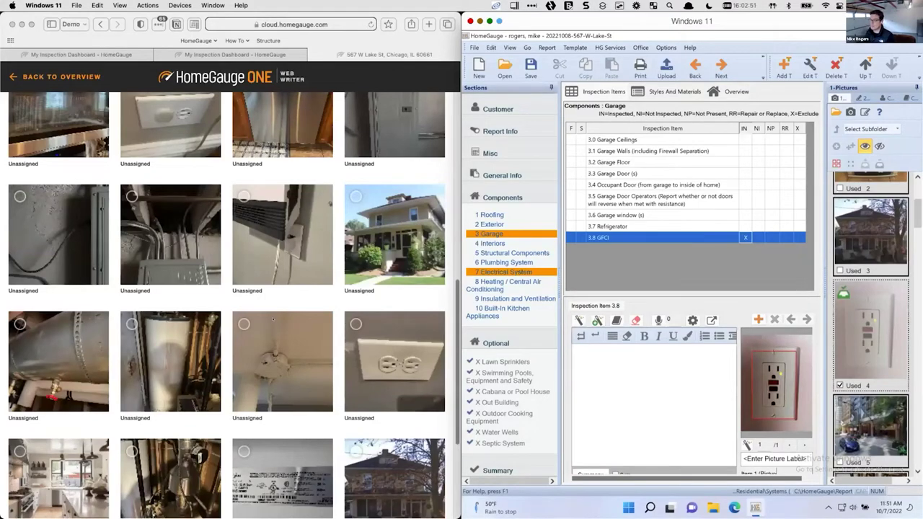
{"action": "scroll", "coordinate": [273, 319], "scroll_direction": "down", "scroll_amount": 2}
{"action": "scroll", "coordinate": [271, 319], "scroll_direction": "up", "scroll_amount": 4}
{"action": "scroll", "coordinate": [273, 319], "scroll_direction": "up", "scroll_amount": 10}
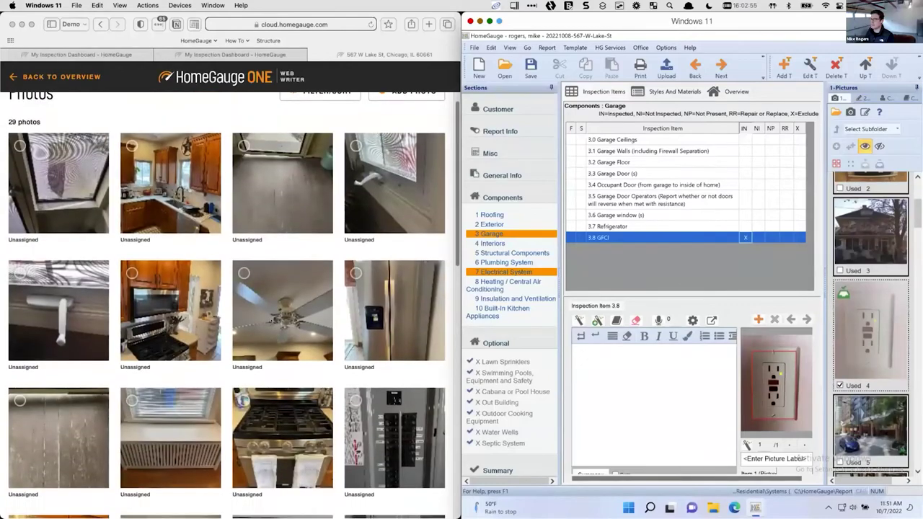
{"action": "scroll", "coordinate": [119, 266], "scroll_direction": "down", "scroll_amount": 5}
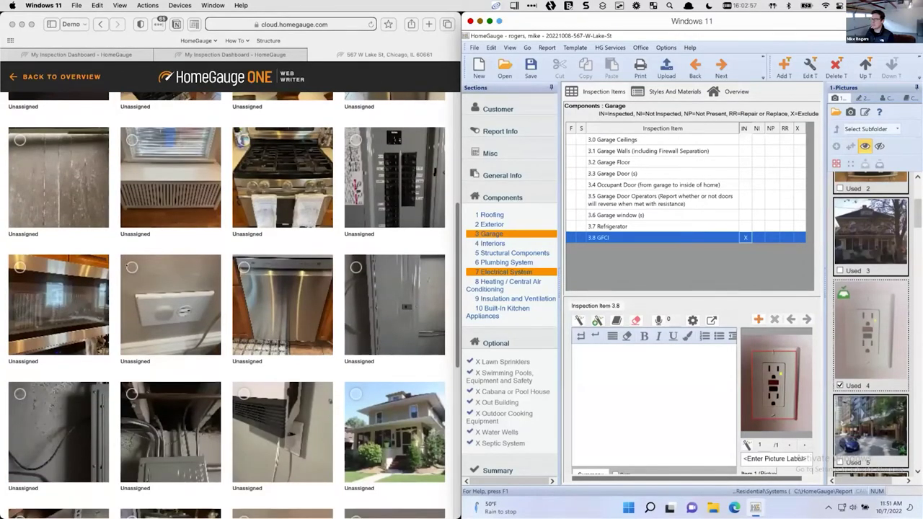
{"action": "left_click", "coordinate": [131, 267]}
{"action": "left_click", "coordinate": [132, 267]}
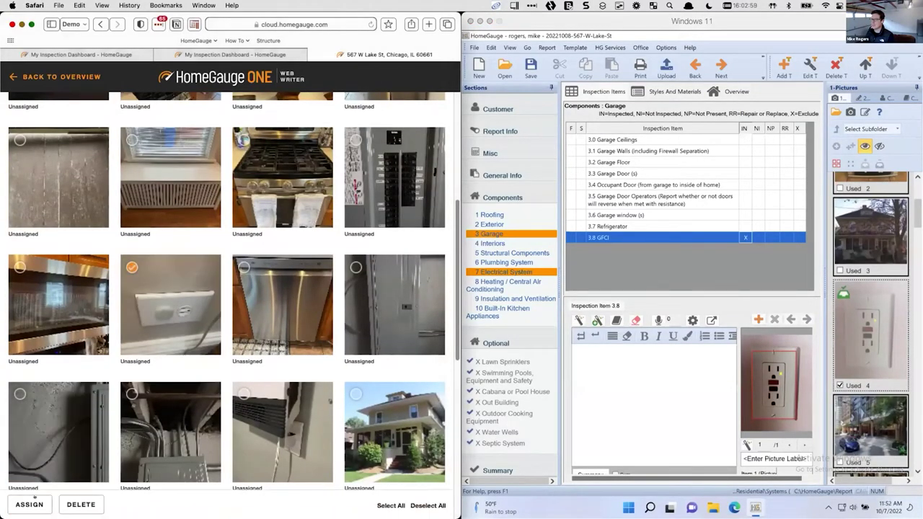
Assign it to the Electrical > Outlet comment about the damaged outside outlet cover
{"action": "left_click", "coordinate": [29, 504]}
{"action": "left_click", "coordinate": [29, 190]}
{"action": "type", "text": "outle"}
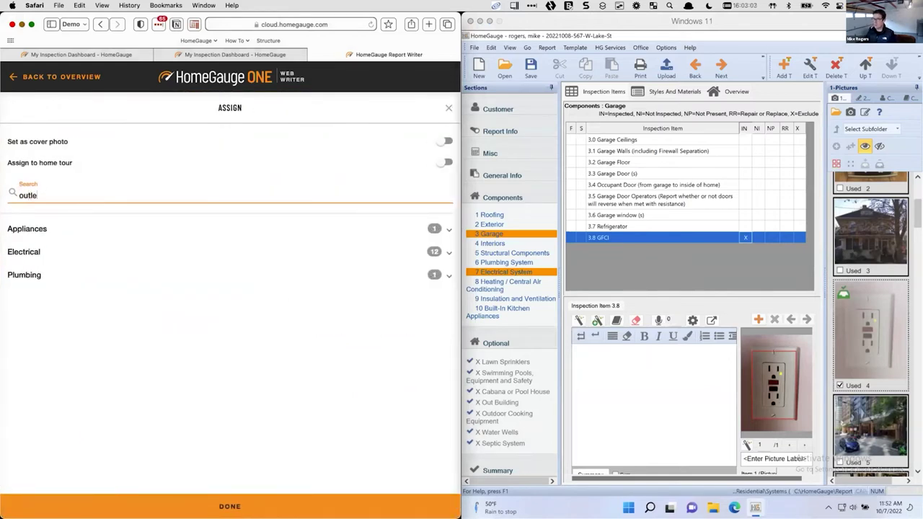
{"action": "left_click", "coordinate": [23, 252]}
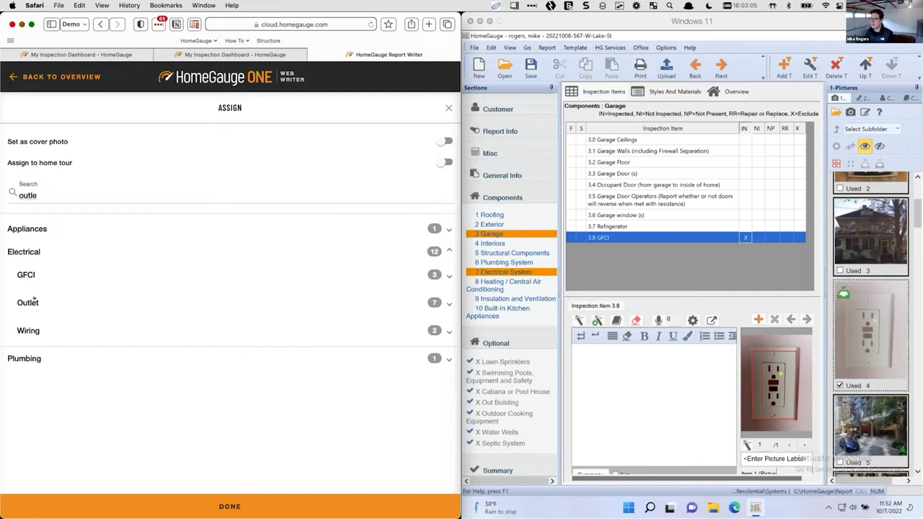
{"action": "left_click", "coordinate": [33, 301]}
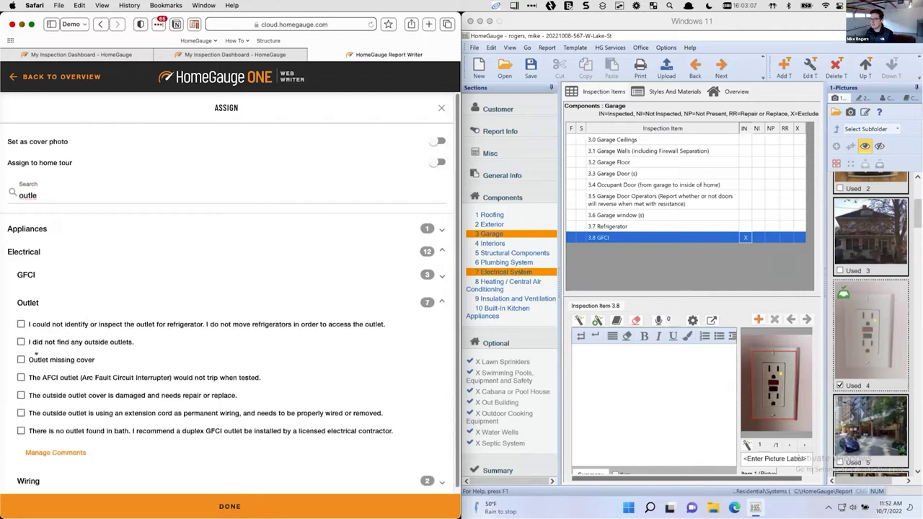
{"action": "left_click", "coordinate": [21, 395]}
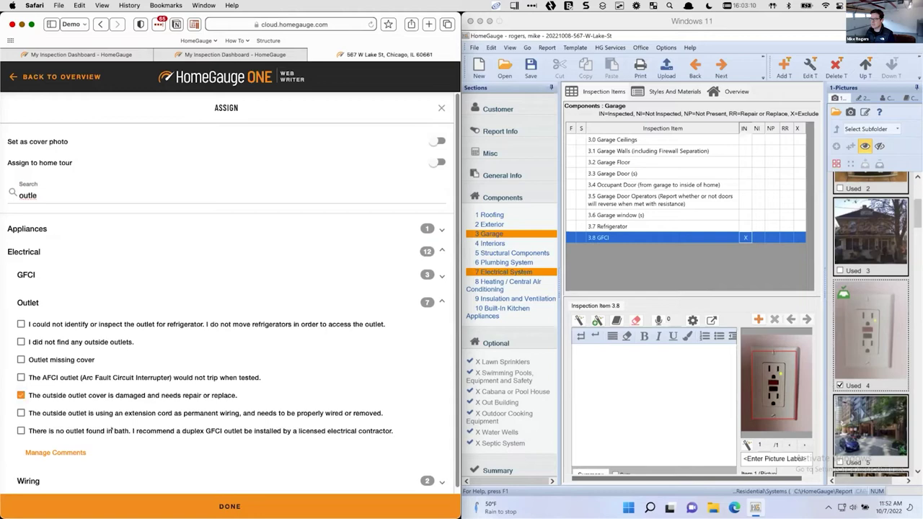
{"action": "left_click", "coordinate": [166, 507]}
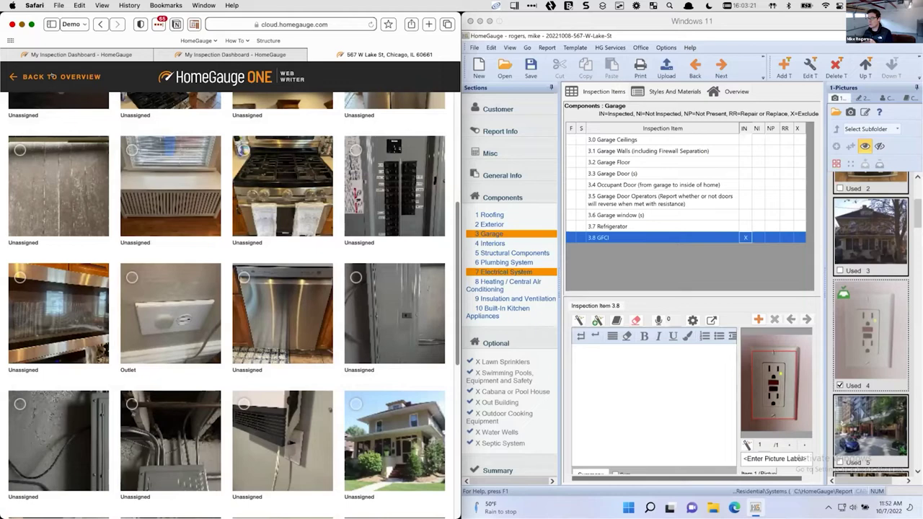
Go to Systems > Electrical > Outlet and expand the damaged outlet cover comment
{"action": "left_click", "coordinate": [58, 76]}
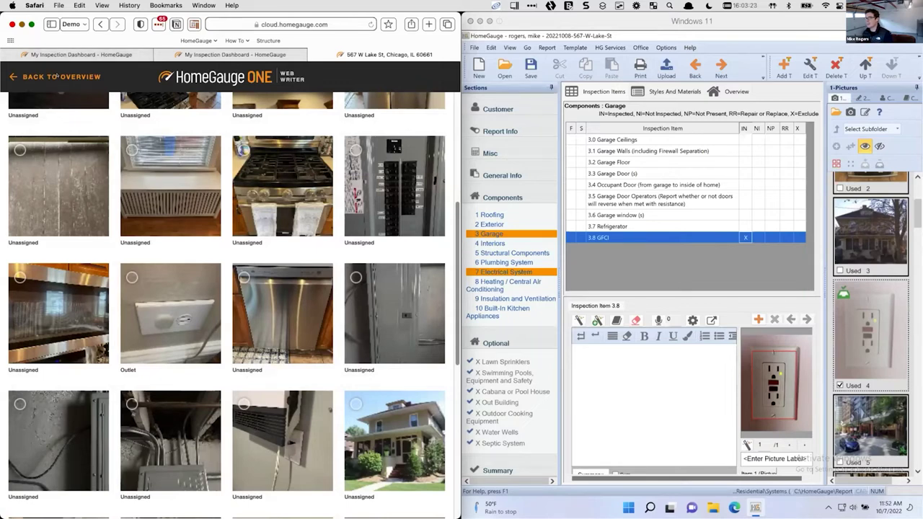
{"action": "left_click", "coordinate": [51, 286]}
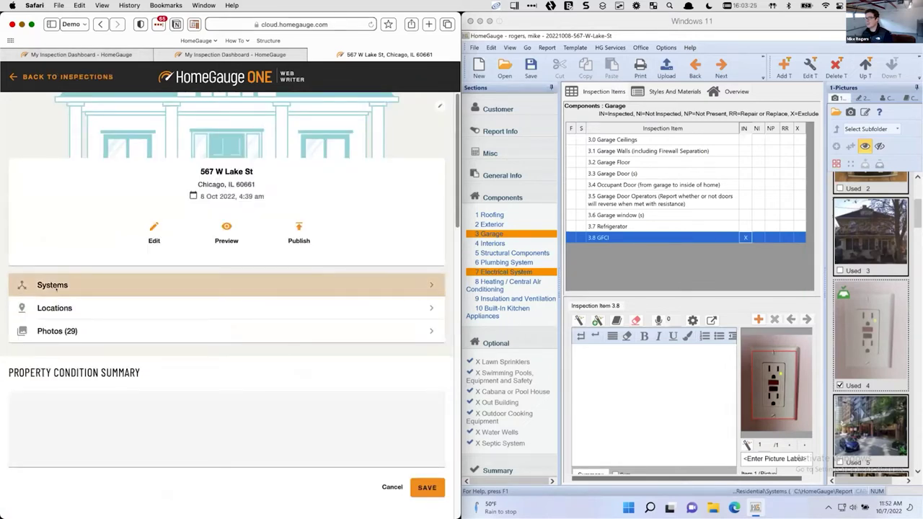
{"action": "left_click", "coordinate": [180, 477]}
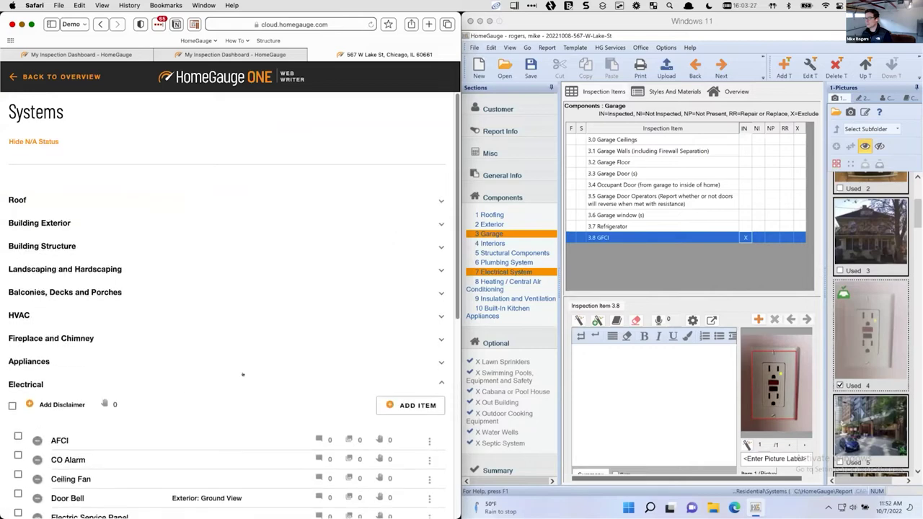
{"action": "scroll", "coordinate": [175, 390], "scroll_direction": "down", "scroll_amount": 5}
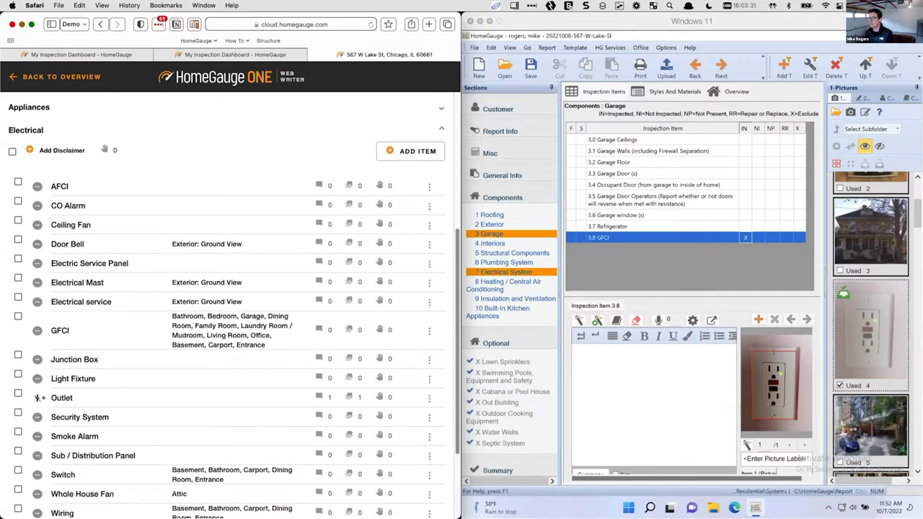
{"action": "scroll", "coordinate": [49, 397], "scroll_direction": "down", "scroll_amount": 1}
{"action": "left_click", "coordinate": [62, 384]}
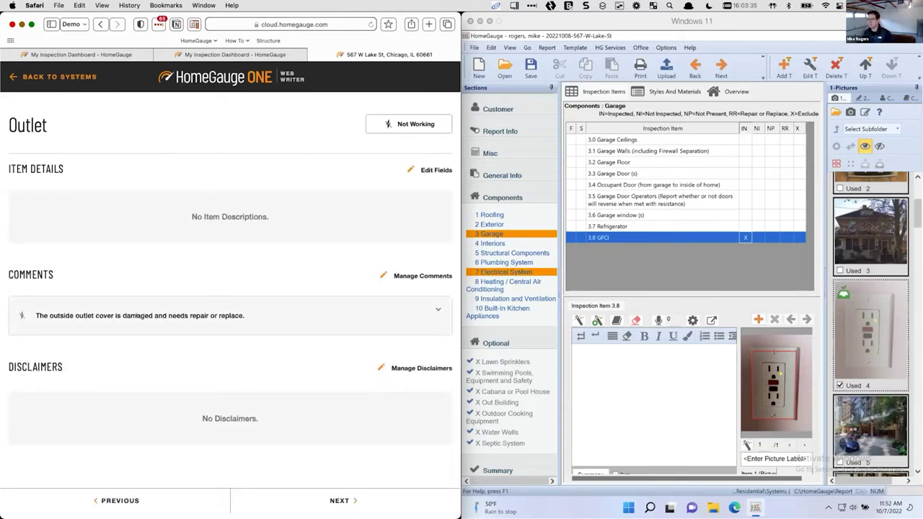
{"action": "left_click", "coordinate": [135, 315]}
{"action": "scroll", "coordinate": [173, 324], "scroll_direction": "down", "scroll_amount": 5}
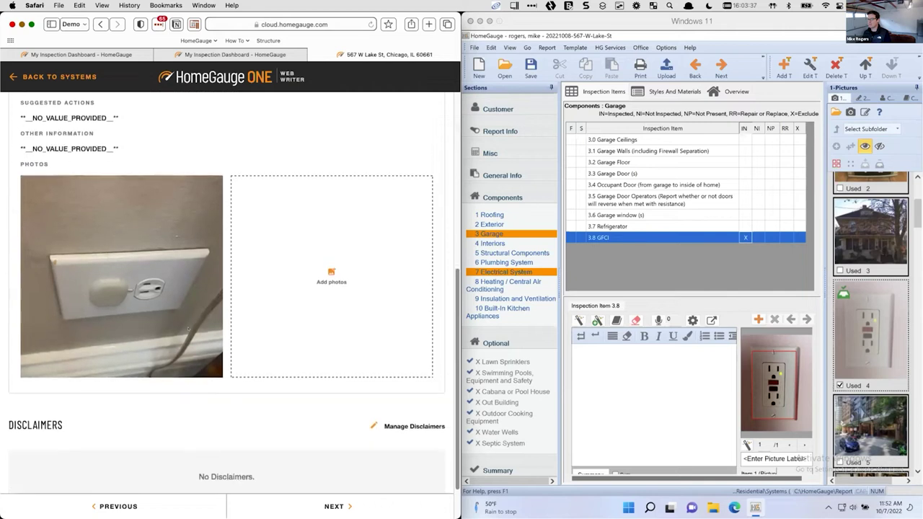
Annotate the comment's outlet photo with a rectangle around the outlet and save it
{"action": "left_click", "coordinate": [122, 274]}
{"action": "left_click", "coordinate": [149, 81]}
{"action": "left_click", "coordinate": [116, 335]}
{"action": "left_click_drag", "start_coordinate": [168, 184], "coordinate": [303, 264]}
{"action": "left_click", "coordinate": [419, 335]}
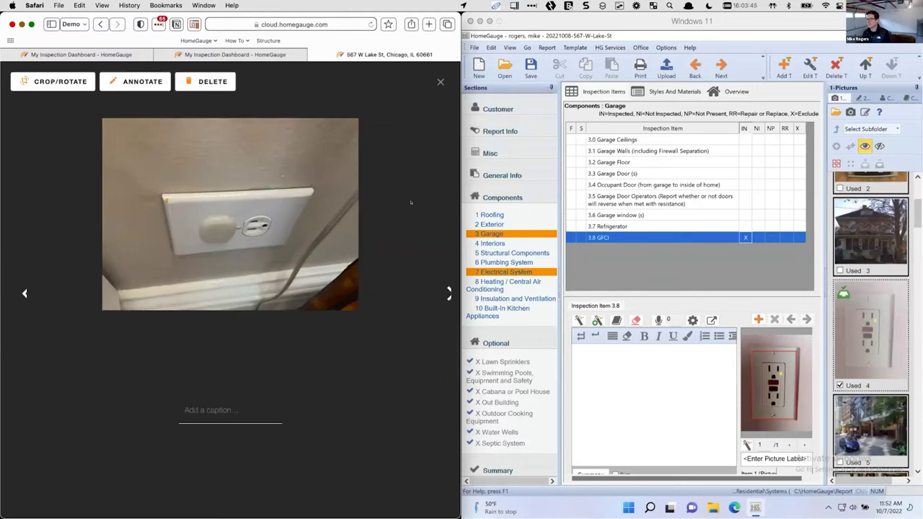
{"action": "left_click", "coordinate": [439, 82]}
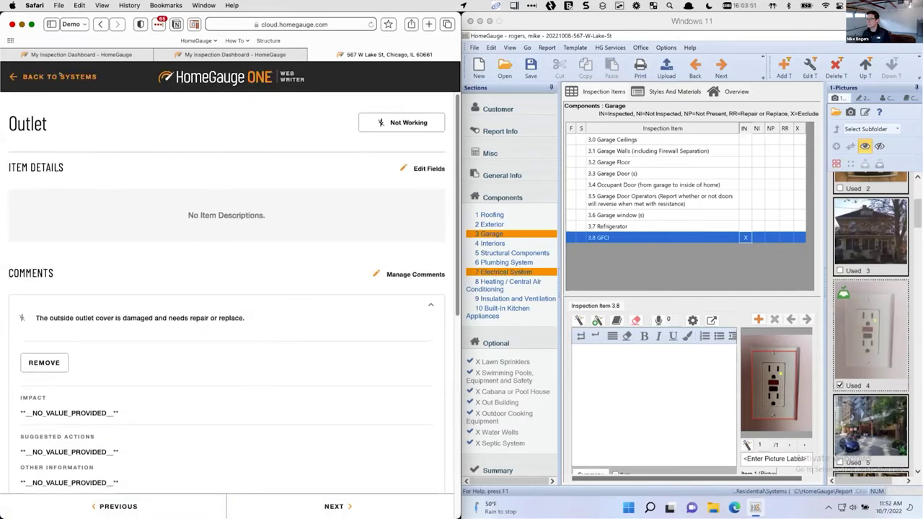
{"action": "left_click", "coordinate": [61, 76]}
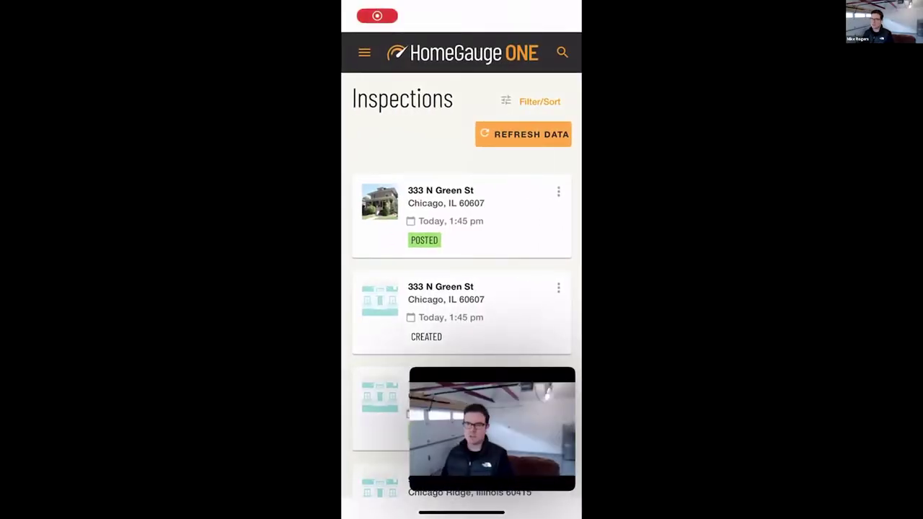
{"action": "scroll", "coordinate": [463, 288], "scroll_direction": "down", "scroll_amount": 2}
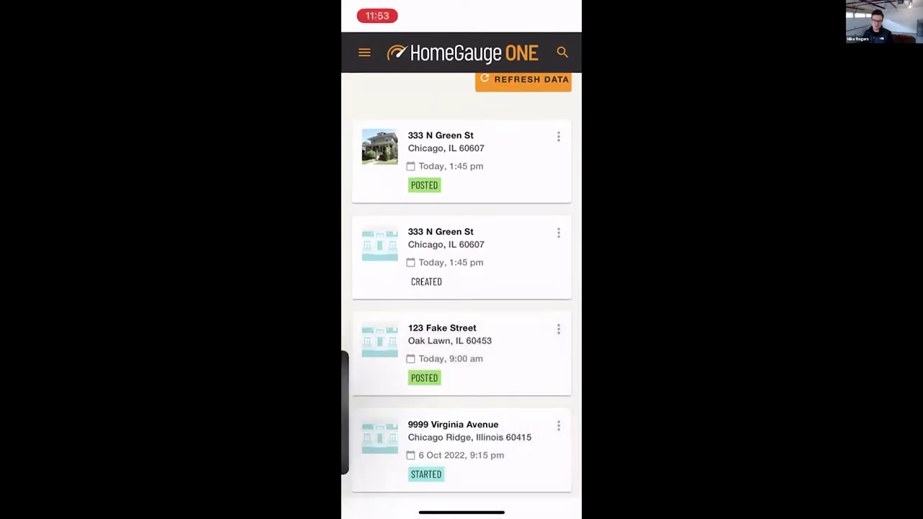
{"action": "scroll", "coordinate": [462, 289], "scroll_direction": "down", "scroll_amount": 6}
{"action": "scroll", "coordinate": [462, 288], "scroll_direction": "down", "scroll_amount": 3}
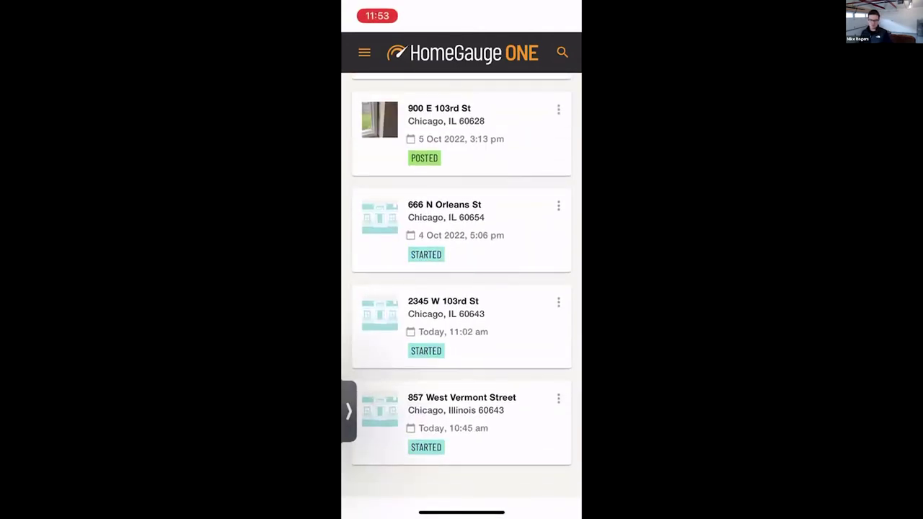
{"action": "left_click", "coordinate": [461, 411]}
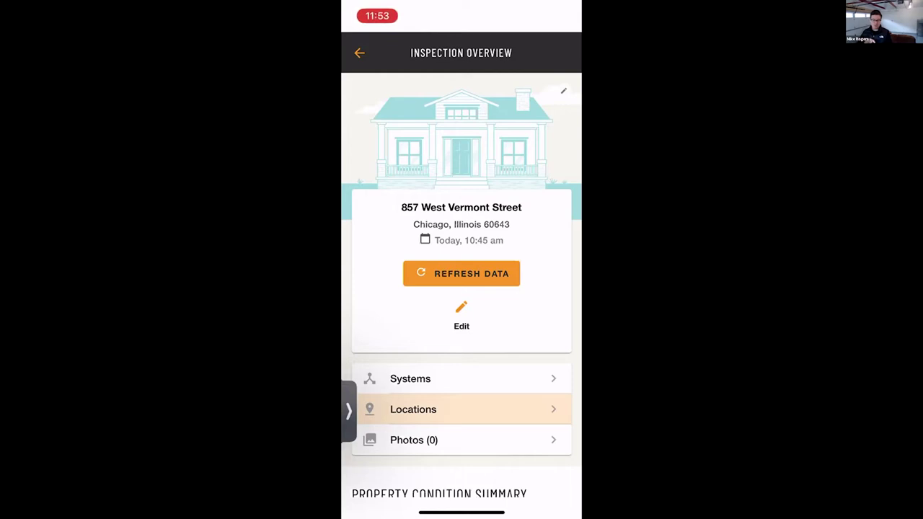
Take a new photo of the window and add it to the inspection's Photos
{"action": "scroll", "coordinate": [461, 288], "scroll_direction": "down", "scroll_amount": 2}
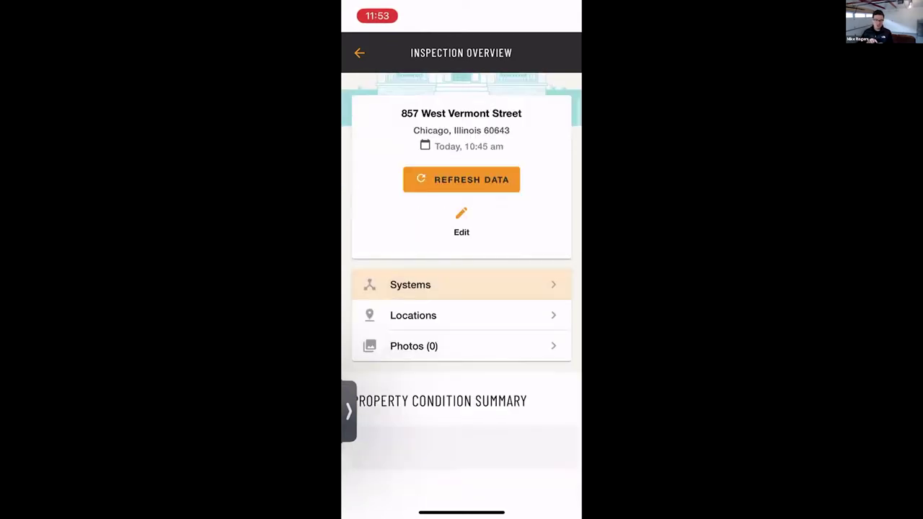
{"action": "left_click", "coordinate": [414, 346]}
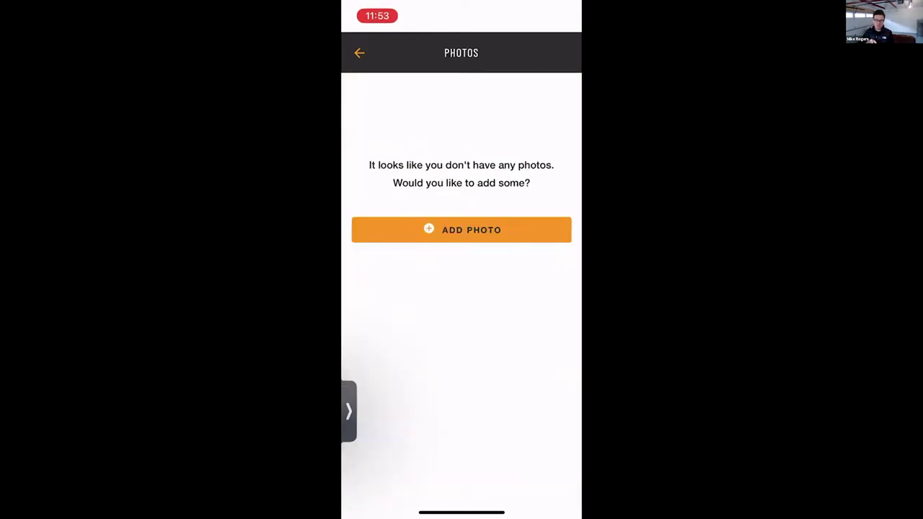
{"action": "left_click", "coordinate": [453, 229]}
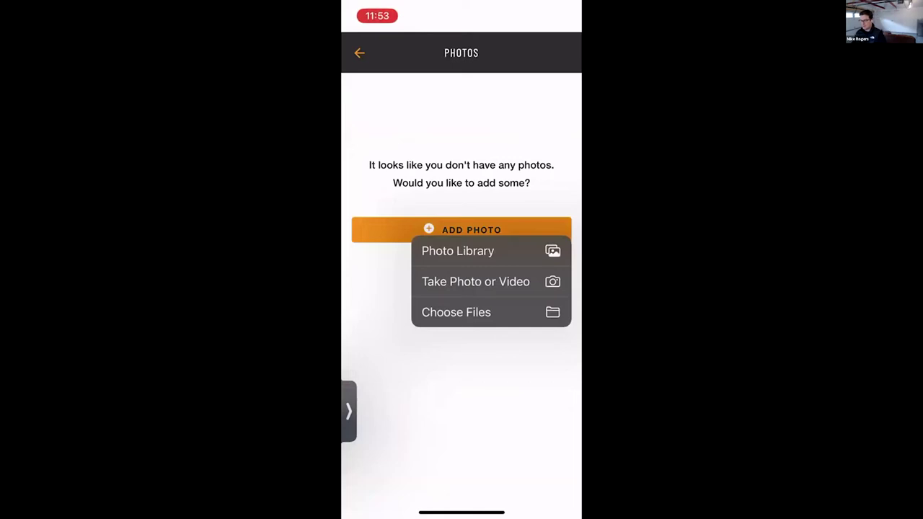
{"action": "left_click", "coordinate": [475, 281]}
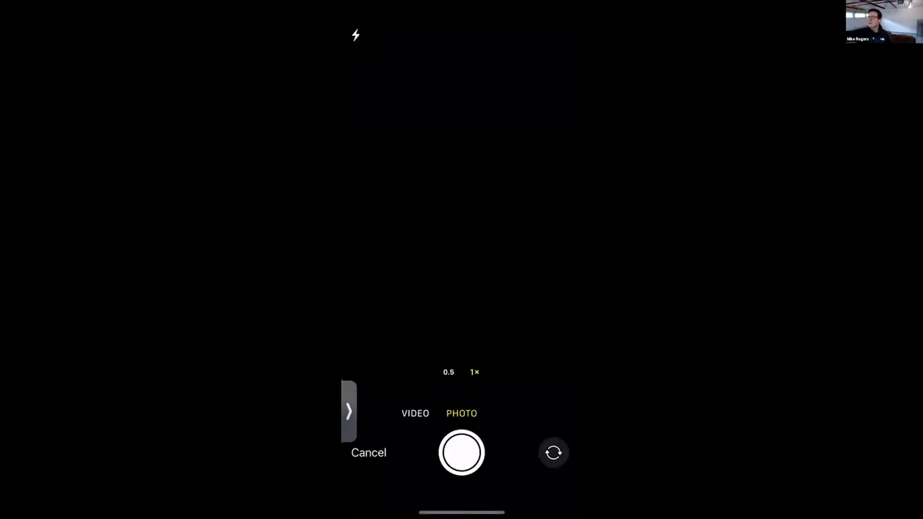
{"action": "left_click", "coordinate": [461, 452]}
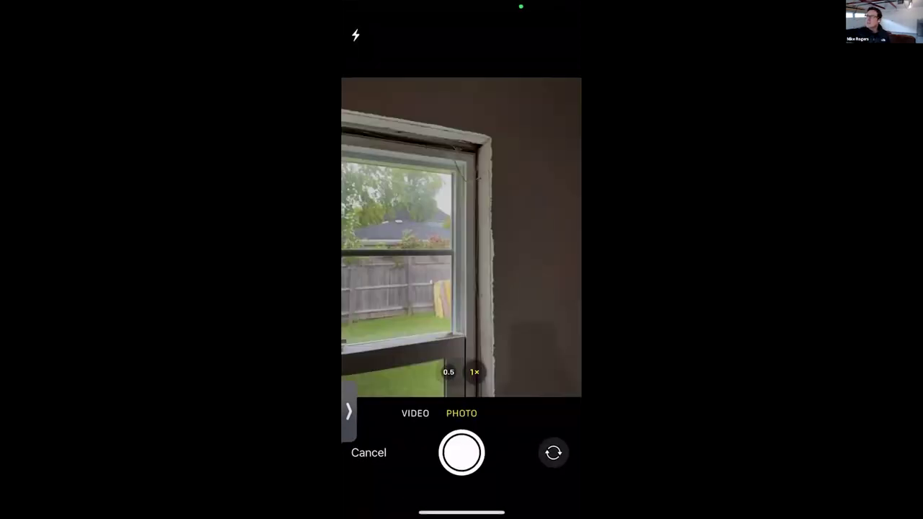
{"action": "left_click", "coordinate": [546, 473]}
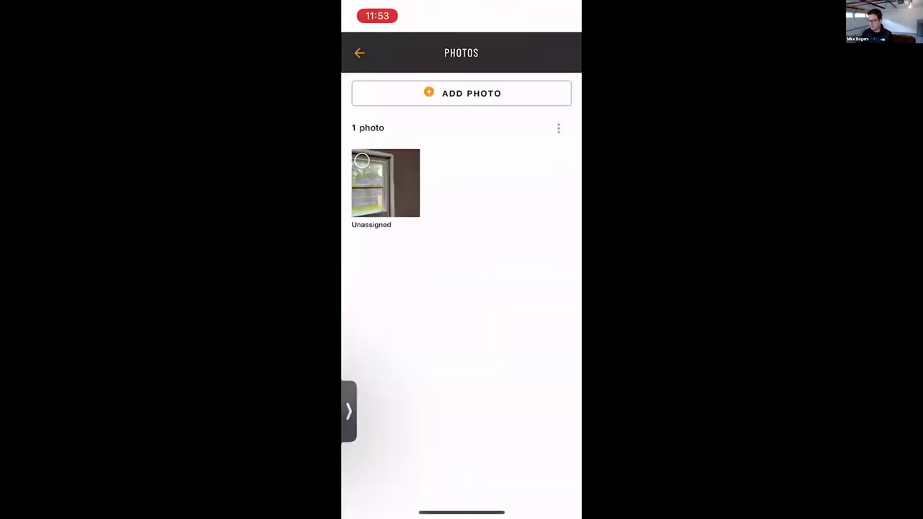
Annotate the window photo with a rectangle over the window and save it
{"action": "left_click", "coordinate": [385, 183]}
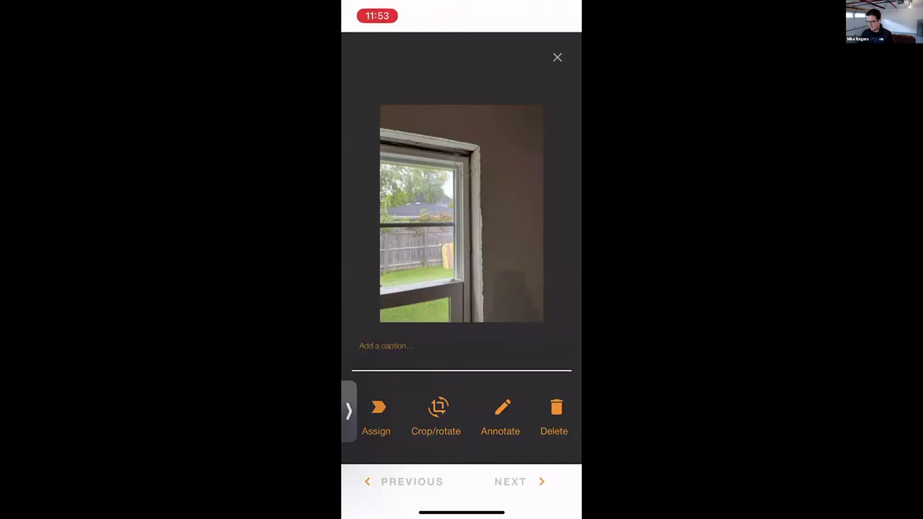
{"action": "left_click", "coordinate": [502, 415]}
{"action": "left_click", "coordinate": [451, 349]}
{"action": "mouse_move", "coordinate": [415, 183]}
{"action": "left_mouse_down"}
{"action": "mouse_move", "coordinate": [480, 217]}
{"action": "mouse_move", "coordinate": [498, 262]}
{"action": "left_mouse_up"}
{"action": "left_click", "coordinate": [520, 480]}
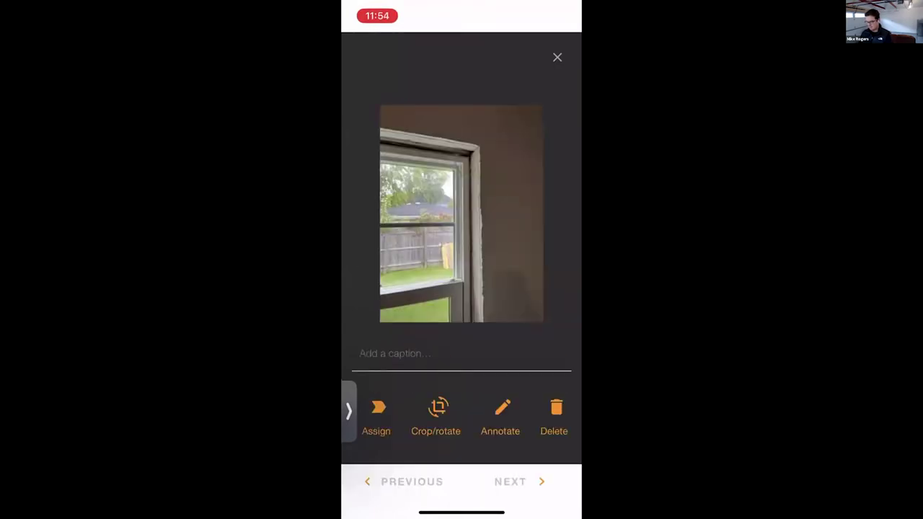
{"action": "left_click", "coordinate": [557, 57]}
Assign the photo to the stuck garage windows and peeling trim paint Window comments
{"action": "left_click", "coordinate": [386, 183]}
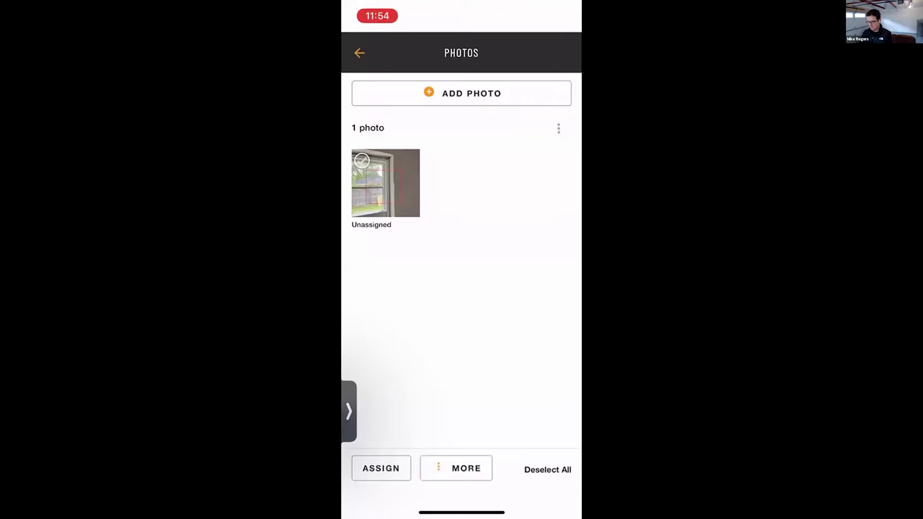
{"action": "left_click", "coordinate": [381, 468]}
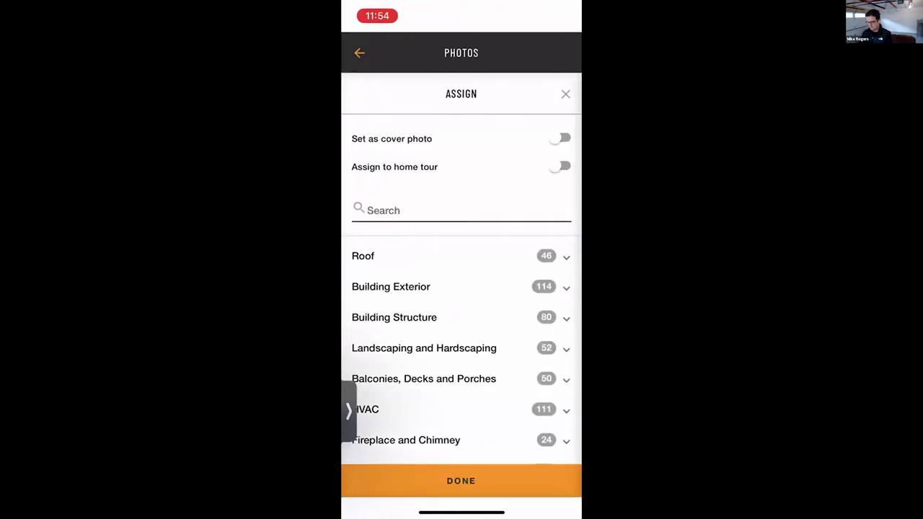
{"action": "left_click", "coordinate": [403, 209]}
{"action": "type", "text": "Window"}
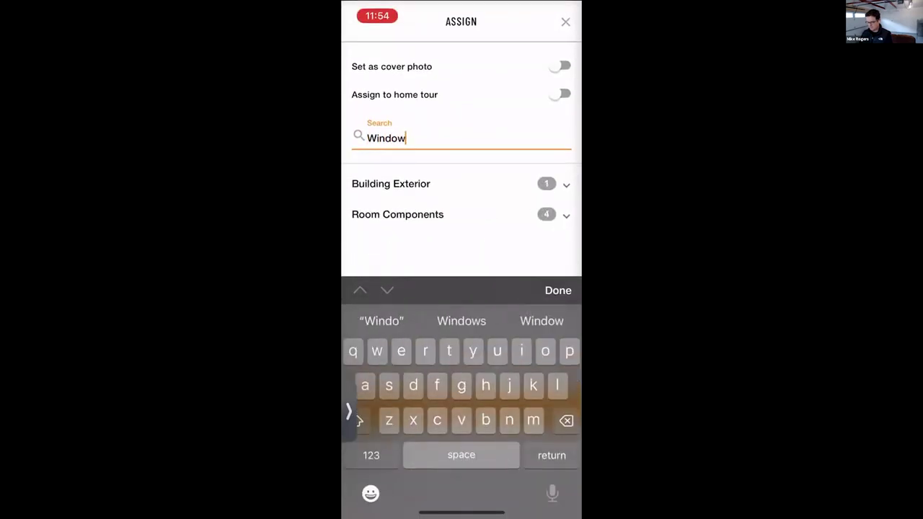
{"action": "left_click", "coordinate": [398, 214]}
{"action": "left_click", "coordinate": [383, 354]}
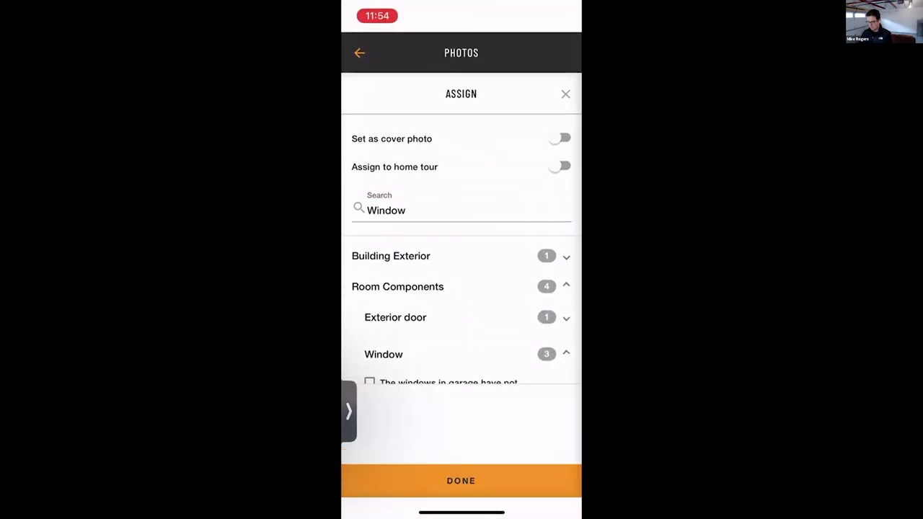
{"action": "scroll", "coordinate": [462, 324], "scroll_direction": "down", "scroll_amount": 2}
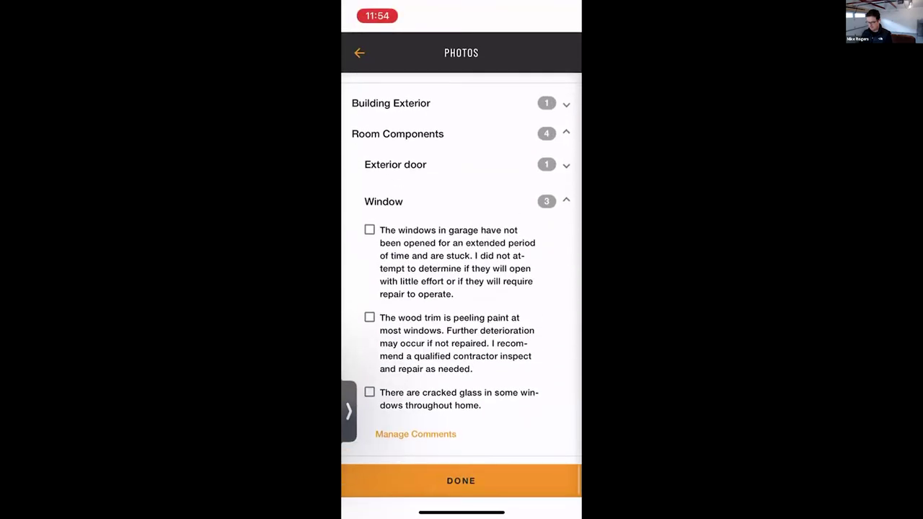
{"action": "left_click", "coordinate": [369, 229]}
{"action": "left_click", "coordinate": [369, 317]}
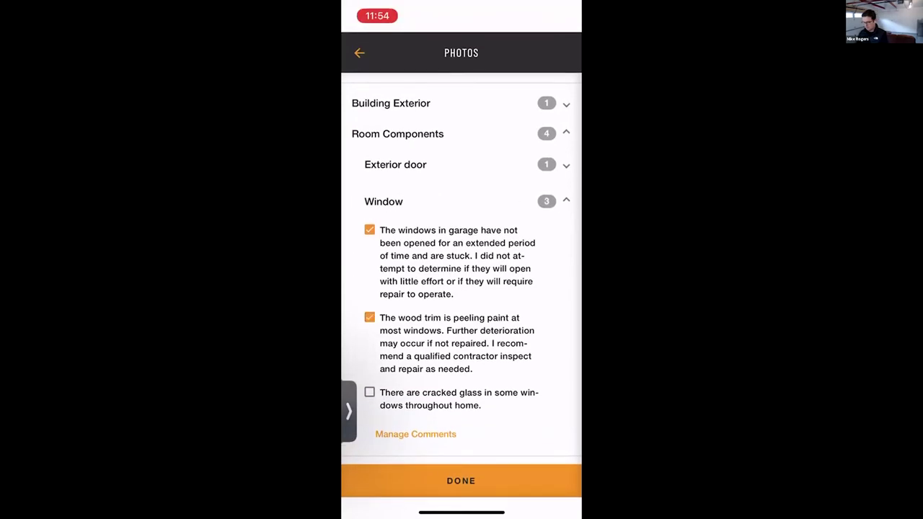
{"action": "left_click", "coordinate": [460, 480]}
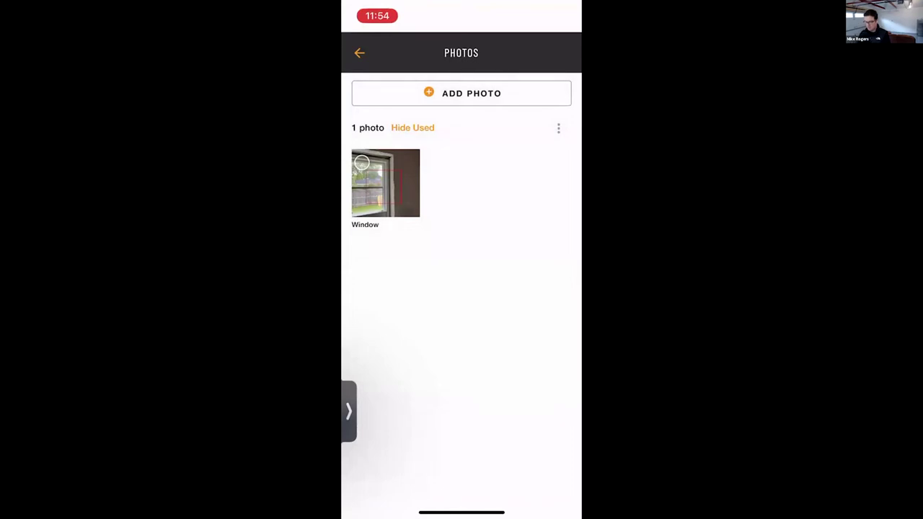
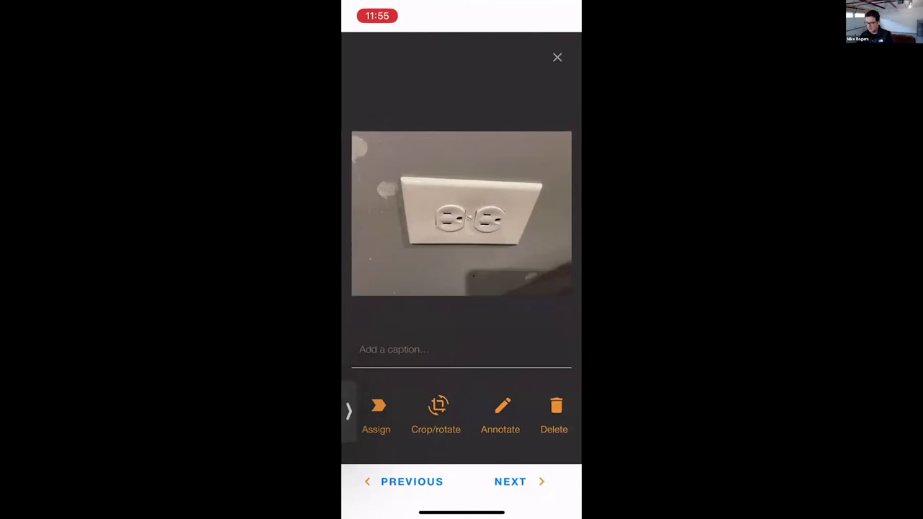
Draw a red circle around the wall outlet on the photo and save the markup
{"action": "left_click", "coordinate": [503, 411]}
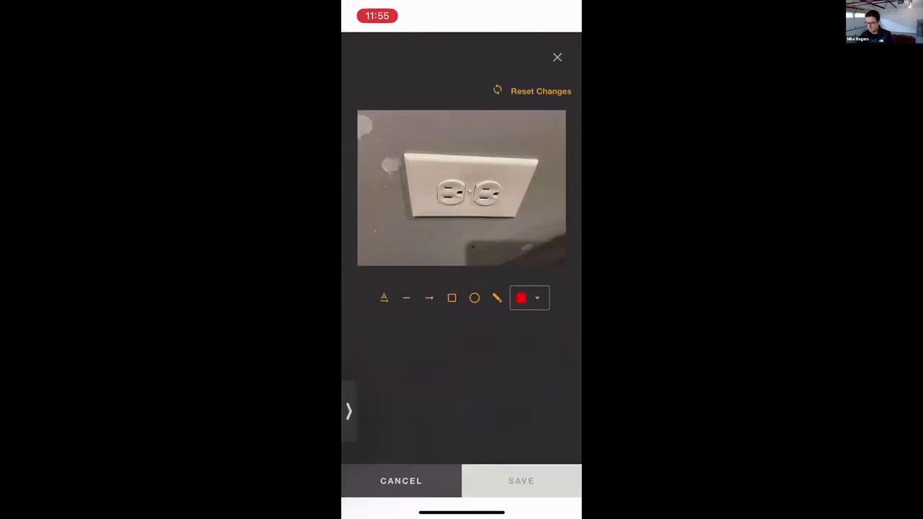
{"action": "left_click", "coordinate": [474, 298]}
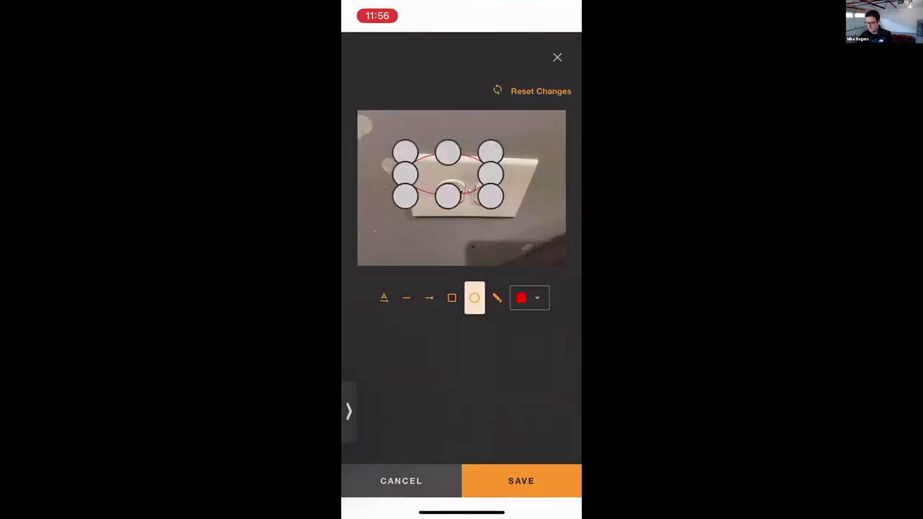
{"action": "left_click", "coordinate": [520, 480]}
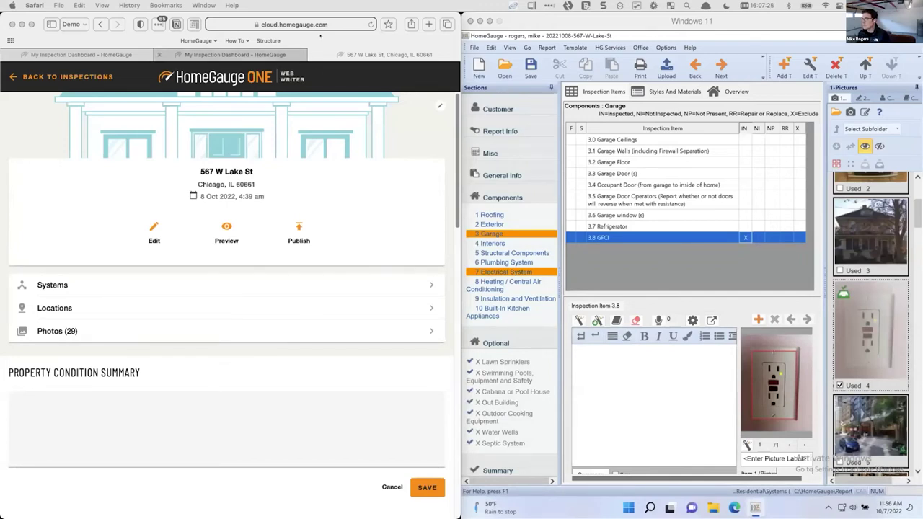
Open the inspection's 29 photos and open the red-circled outlet photo at the bottom of the grid
{"action": "left_click", "coordinate": [18, 183]}
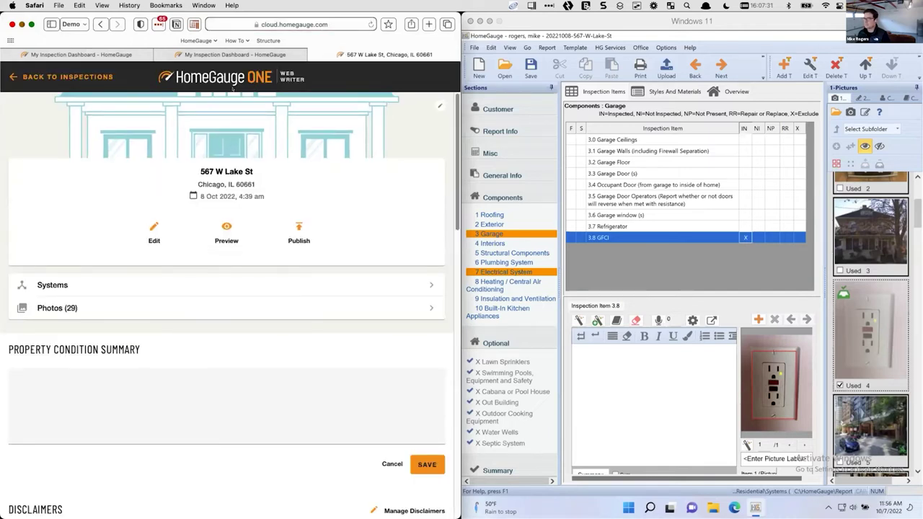
{"action": "left_click", "coordinate": [799, 458]}
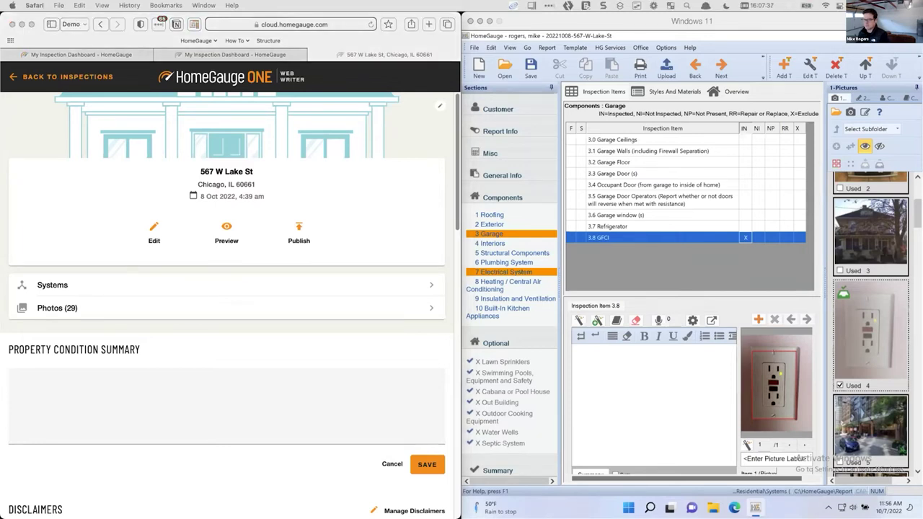
{"action": "left_click", "coordinate": [86, 311]}
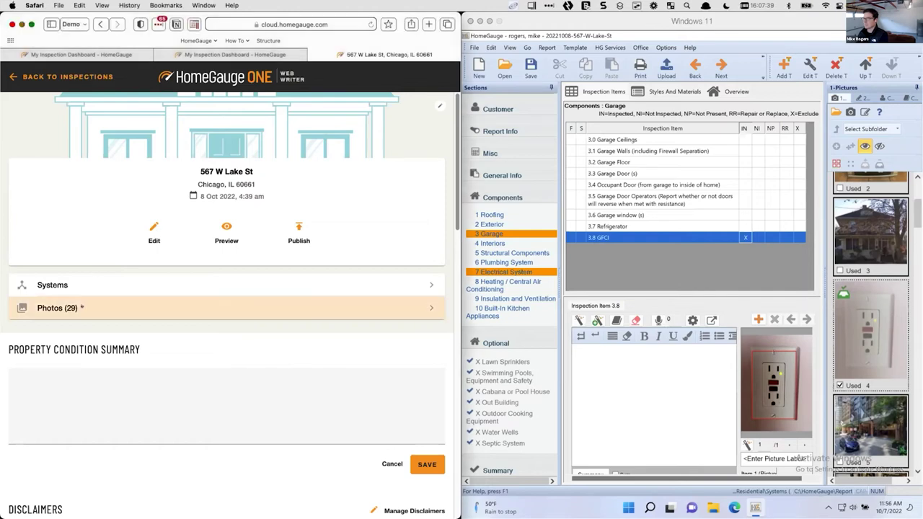
{"action": "scroll", "coordinate": [261, 288], "scroll_direction": "down", "scroll_amount": 5}
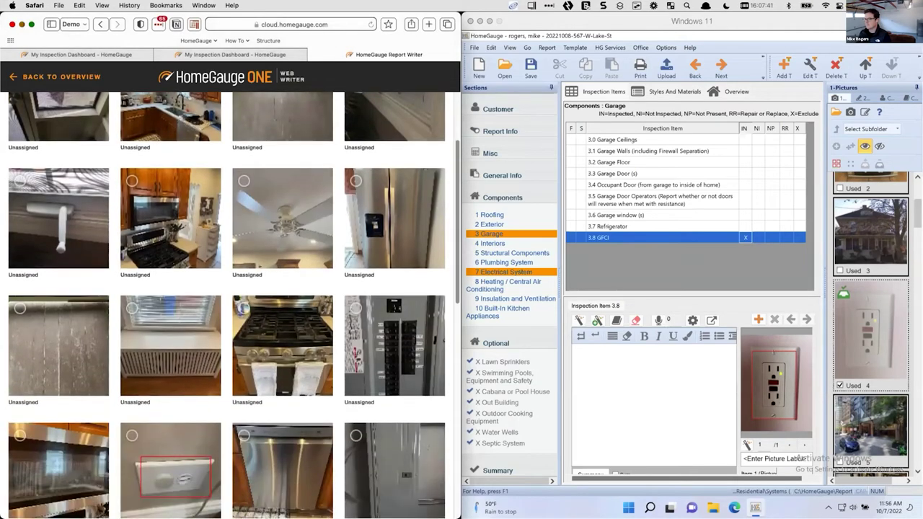
{"action": "left_click", "coordinate": [159, 329]}
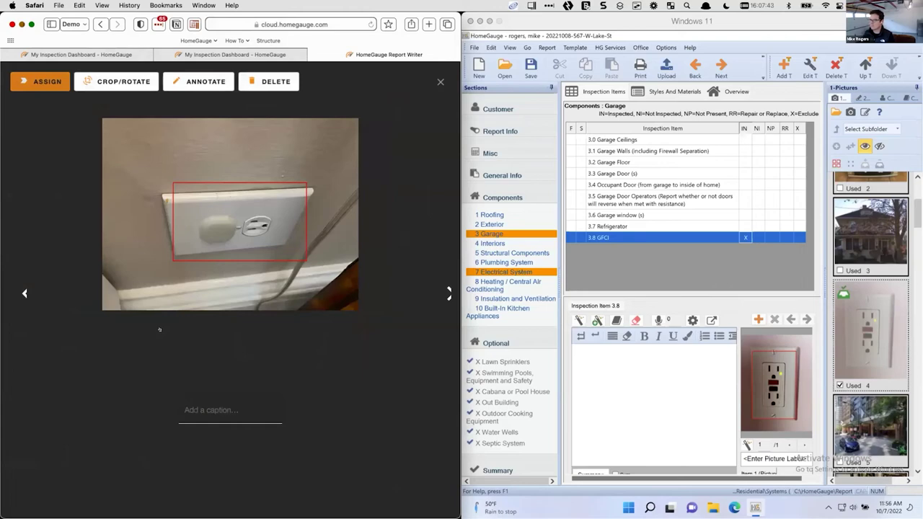
{"action": "key", "text": "Escape"}
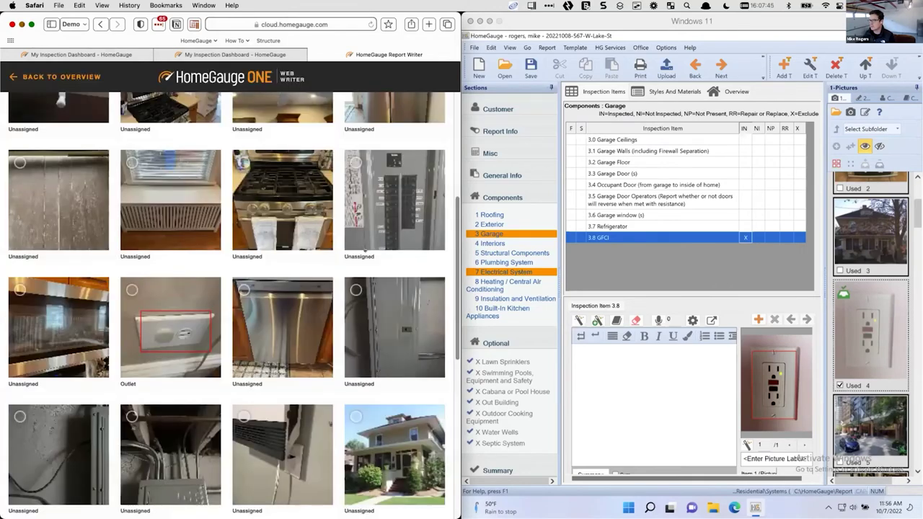
{"action": "scroll", "coordinate": [364, 251], "scroll_direction": "down", "scroll_amount": 5}
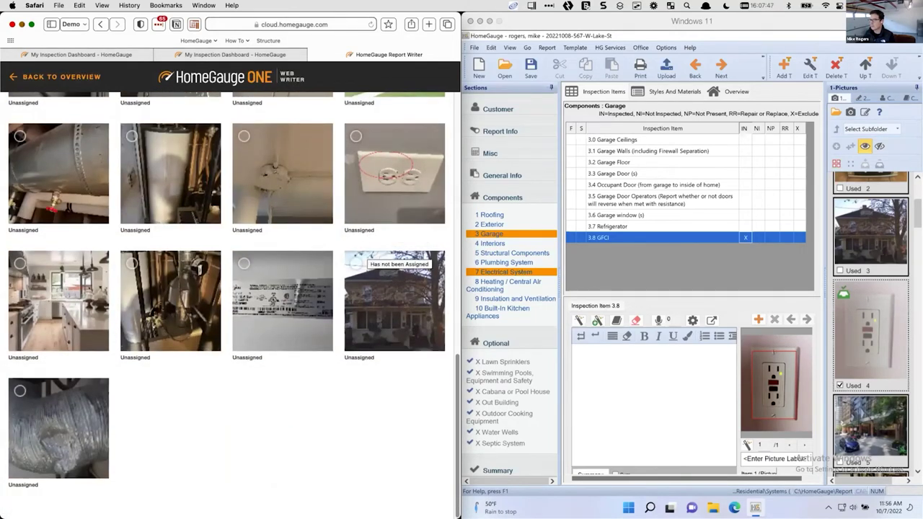
{"action": "left_click", "coordinate": [365, 256]}
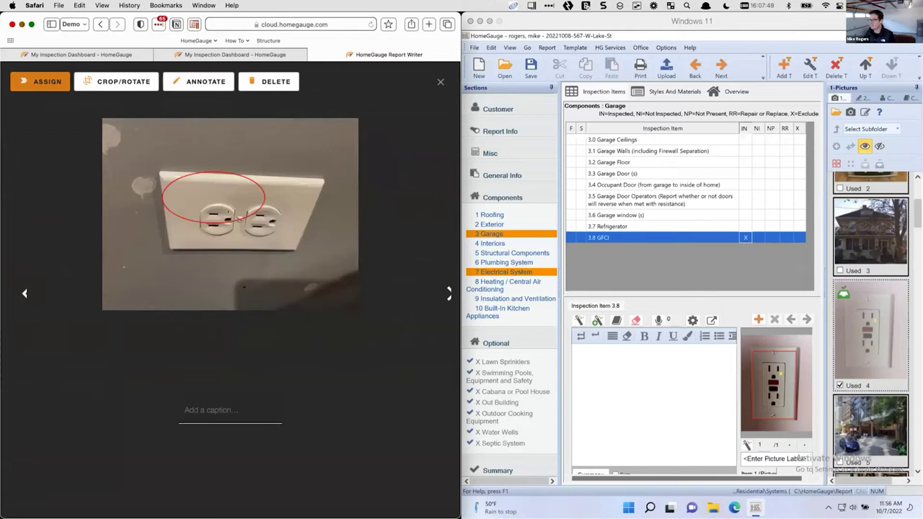
{"action": "left_click", "coordinate": [204, 82]}
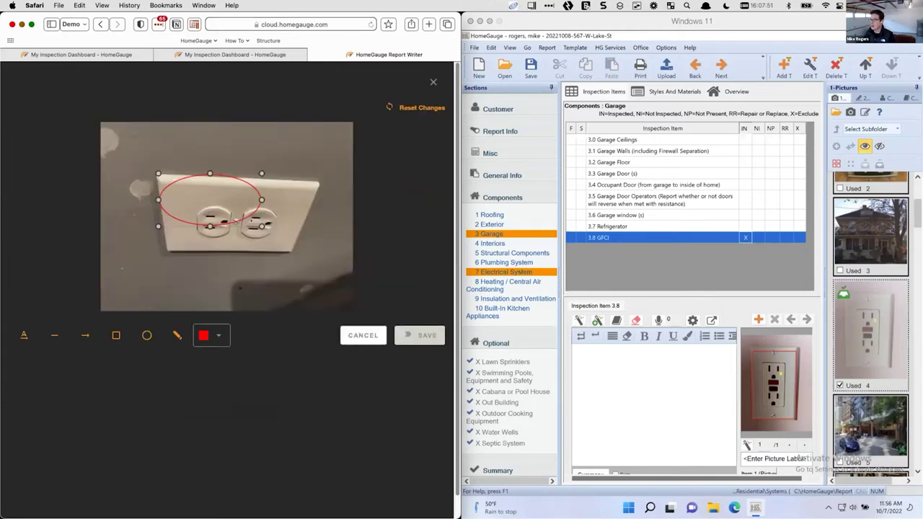
{"action": "left_click_drag", "start_coordinate": [262, 226], "coordinate": [309, 262]}
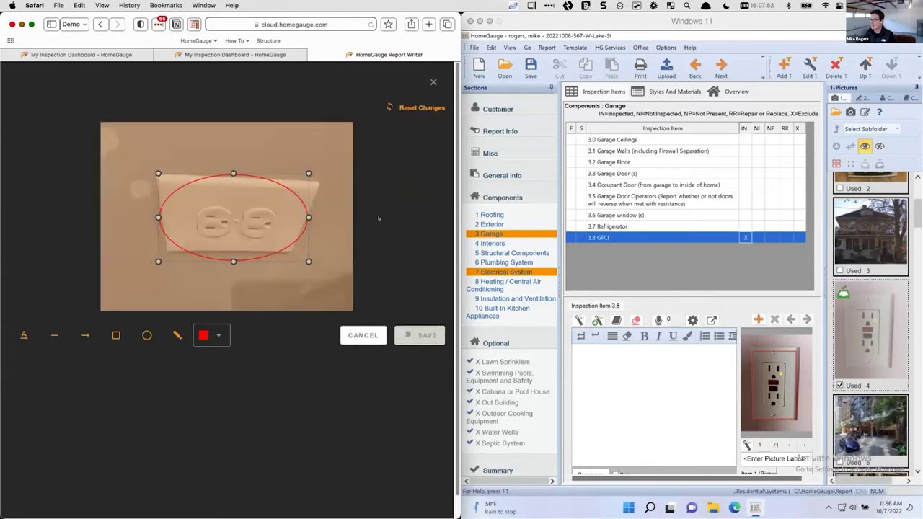
{"action": "left_click_drag", "start_coordinate": [308, 262], "coordinate": [265, 222]}
{"action": "left_click", "coordinate": [419, 335]}
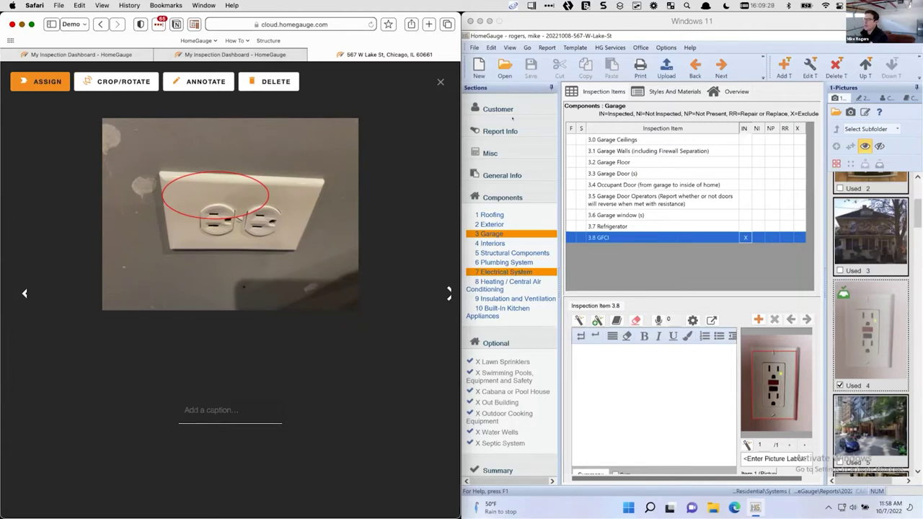
Close the outlet photo and go back to the inspection overview
{"action": "left_click", "coordinate": [439, 81]}
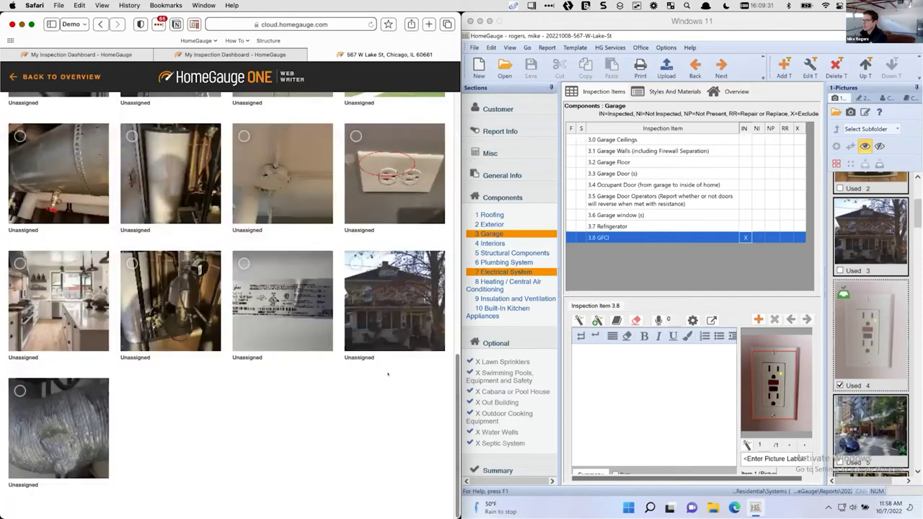
{"action": "scroll", "coordinate": [333, 390], "scroll_direction": "up", "scroll_amount": 10}
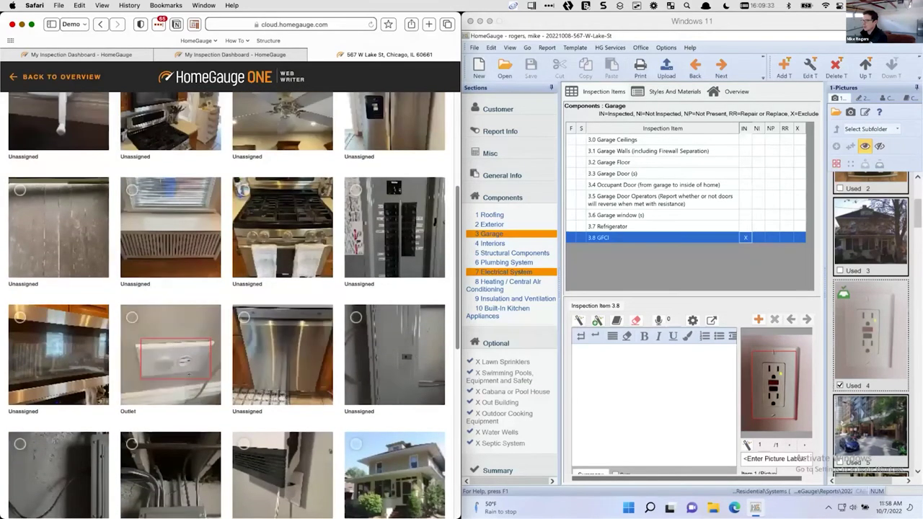
{"action": "scroll", "coordinate": [122, 159], "scroll_direction": "up", "scroll_amount": 5}
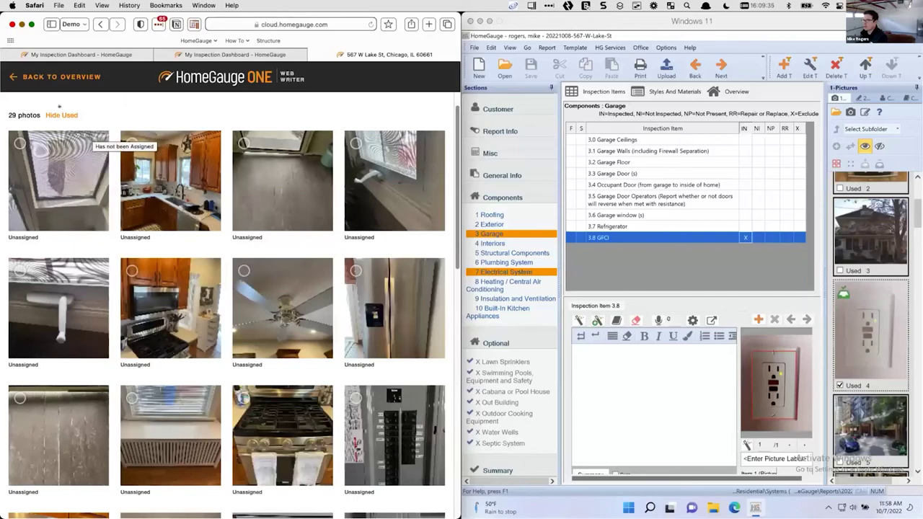
{"action": "key", "text": "super+bracketleft"}
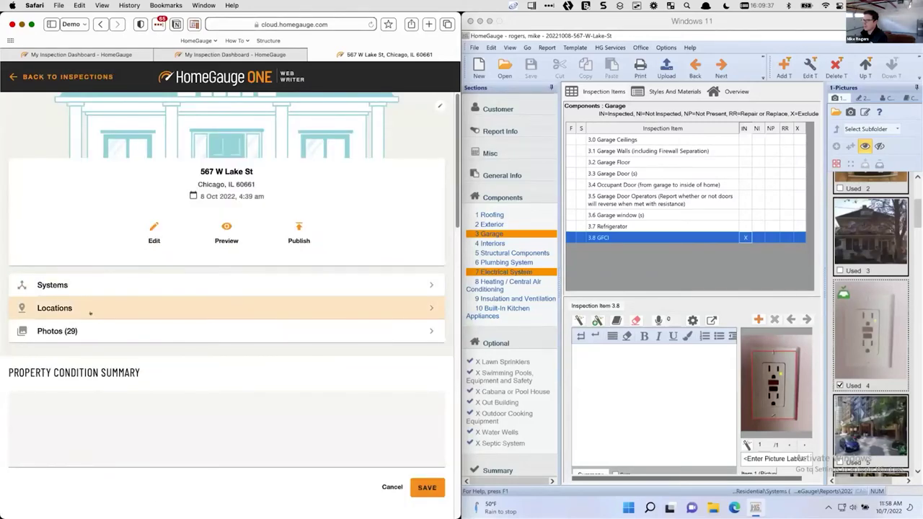
Expand the Garage location in Locations and open its GFCI item
{"action": "left_click", "coordinate": [94, 308]}
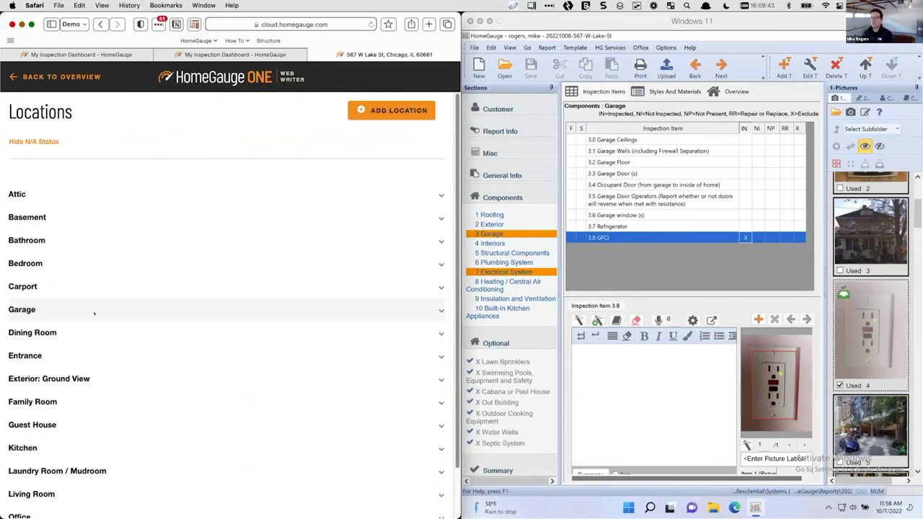
{"action": "left_click", "coordinate": [94, 314]}
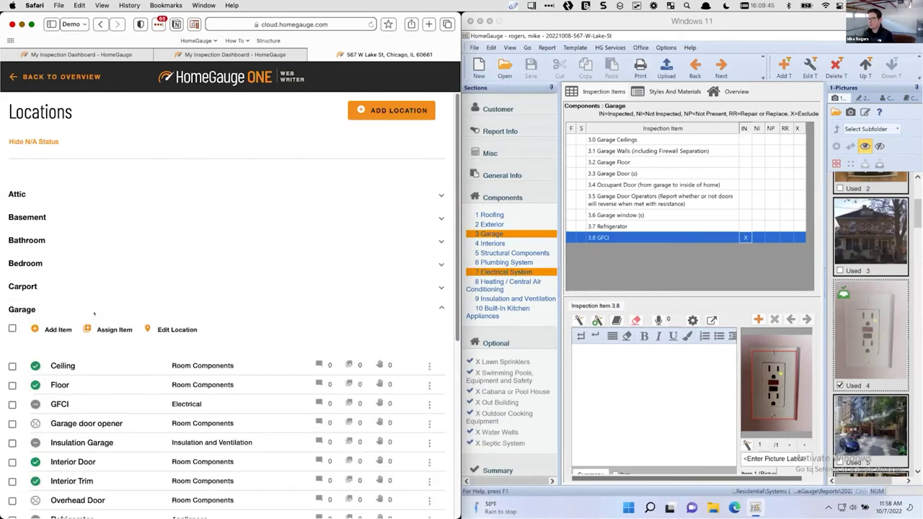
{"action": "scroll", "coordinate": [41, 252], "scroll_direction": "down", "scroll_amount": 5}
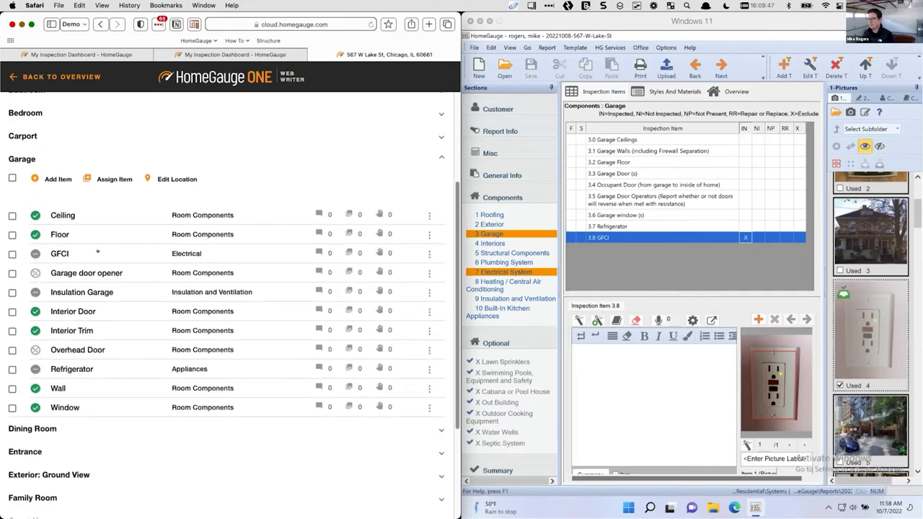
{"action": "left_click", "coordinate": [52, 252]}
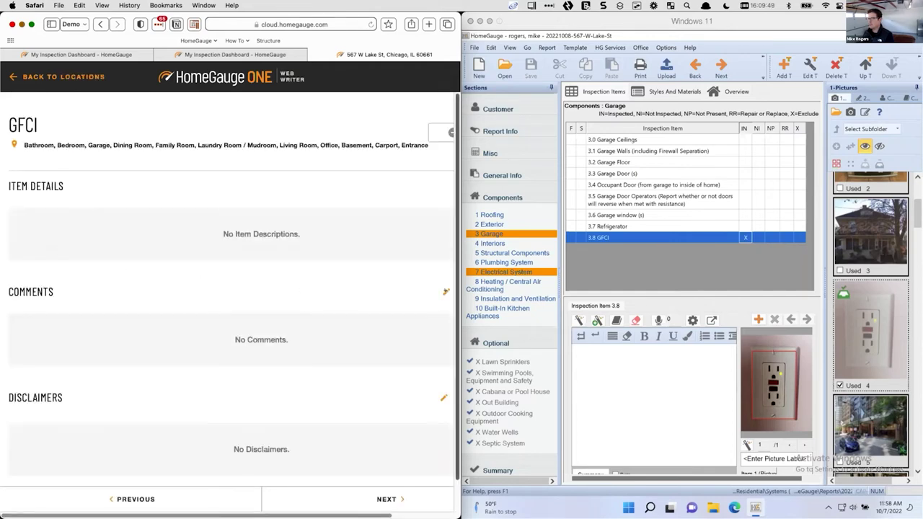
Turn on the 'Cover is missing' and 'Not present' comments for GFCI, then go back to Locations
{"action": "left_click", "coordinate": [446, 292]}
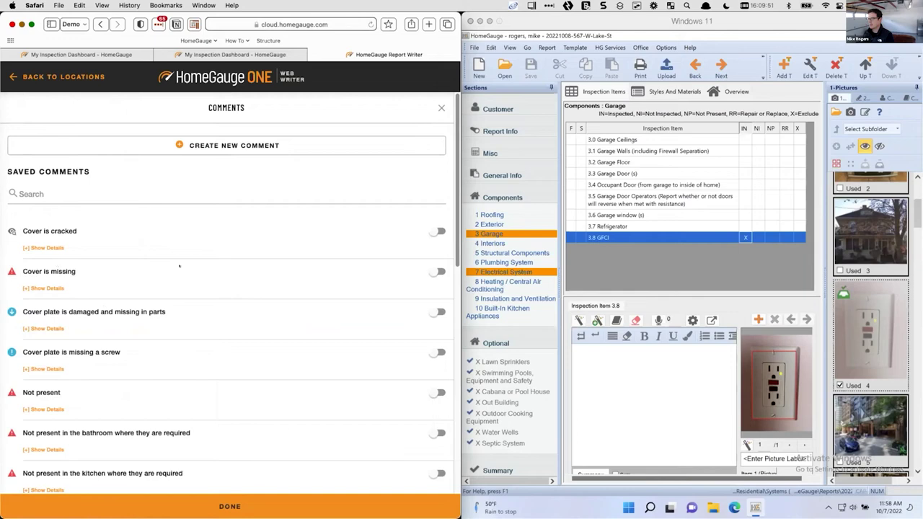
{"action": "left_click", "coordinate": [437, 271]}
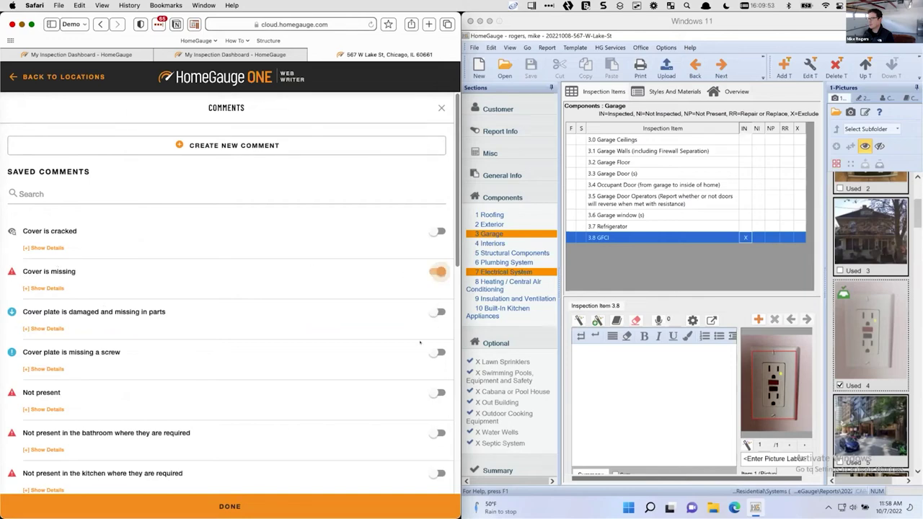
{"action": "left_click", "coordinate": [438, 392]}
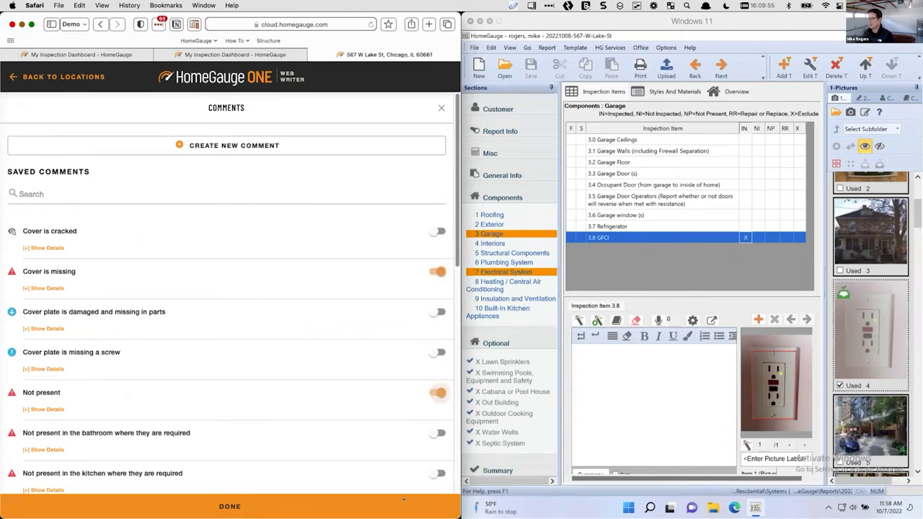
{"action": "left_click", "coordinate": [404, 501]}
{"action": "left_click", "coordinate": [51, 76]}
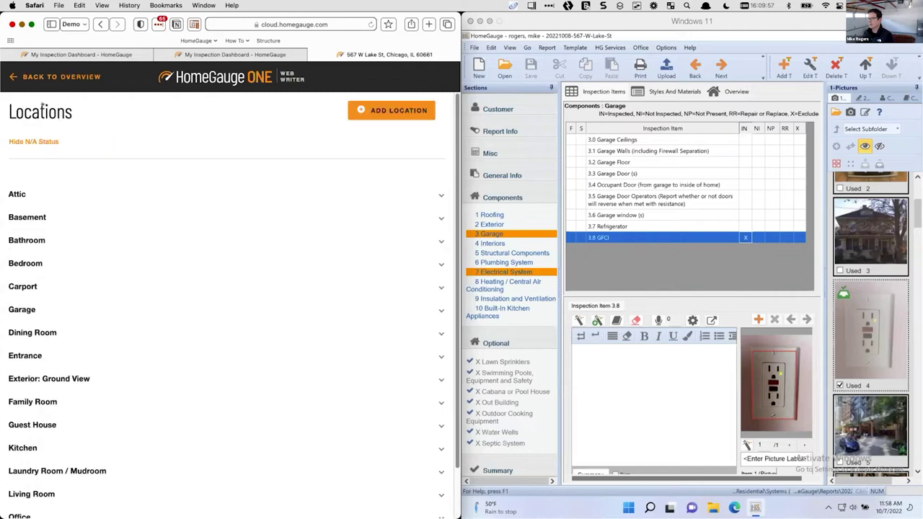
Expand Bathroom and Basement to list Basement's Dryer, GFCI, Refrigerator and Sump Pump items
{"action": "left_click", "coordinate": [52, 238]}
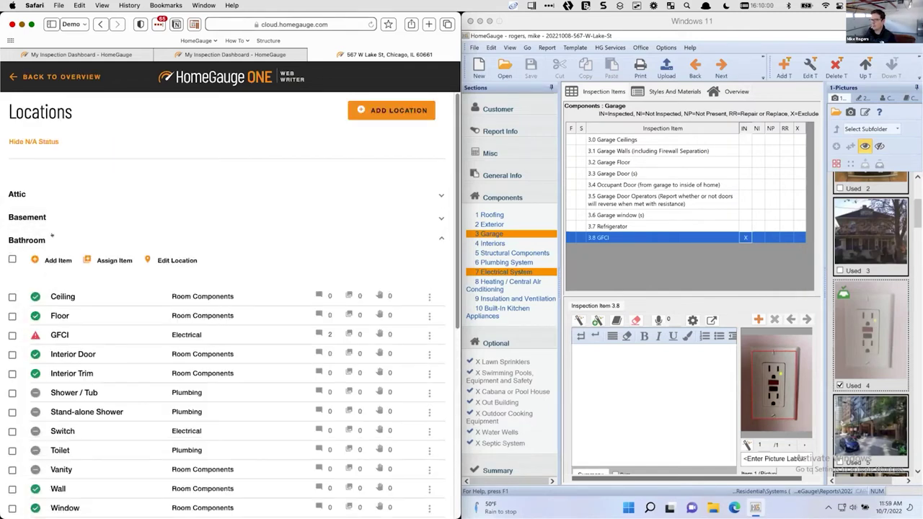
{"action": "left_click", "coordinate": [43, 215]}
{"action": "scroll", "coordinate": [145, 282], "scroll_direction": "down", "scroll_amount": 4}
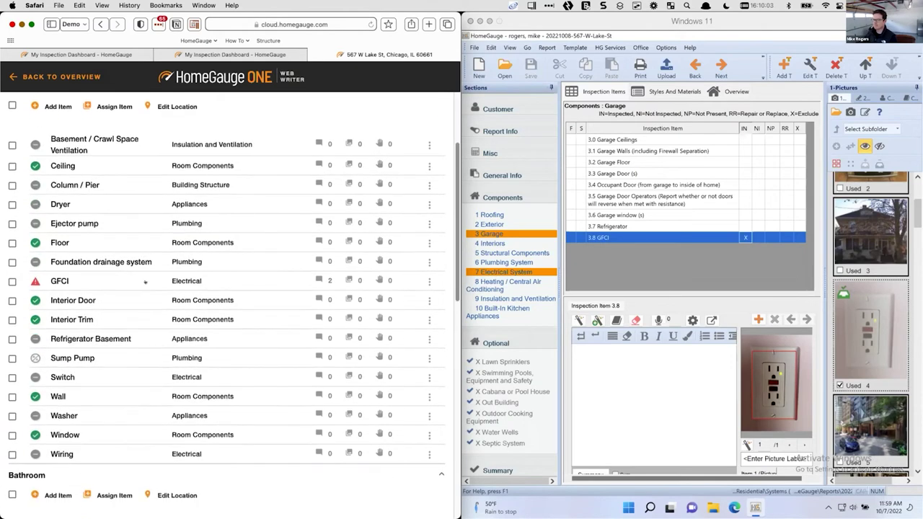
{"action": "scroll", "coordinate": [145, 282], "scroll_direction": "up", "scroll_amount": 1}
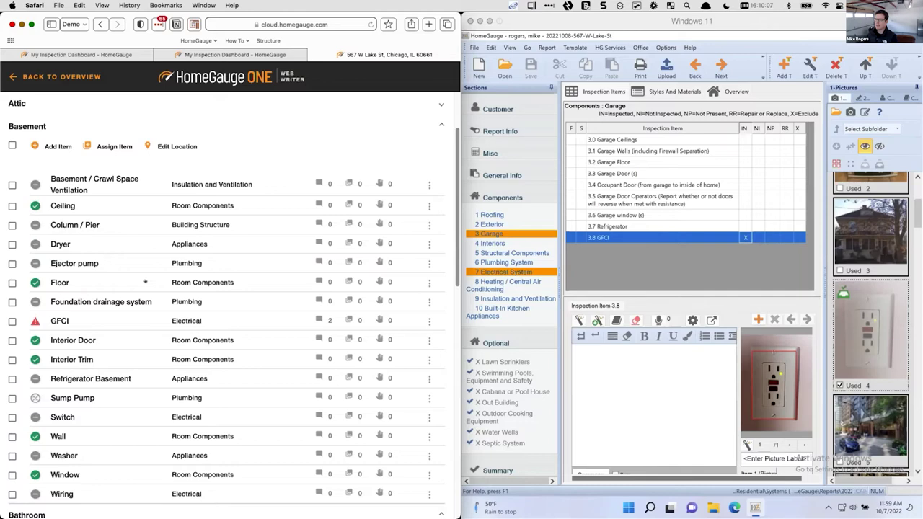
{"action": "scroll", "coordinate": [145, 282], "scroll_direction": "up", "scroll_amount": 2}
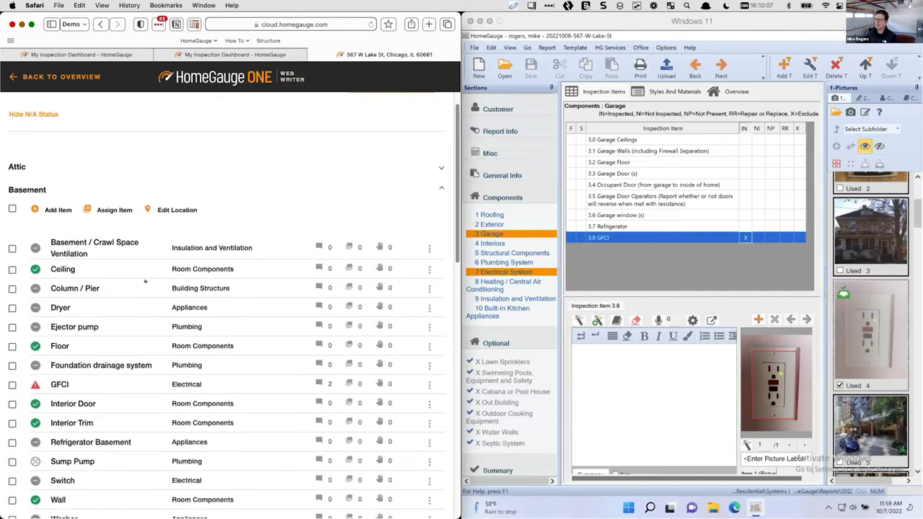
Add an Appliances Cook Top item named 'Cook Top - Basement' to the Basement location
{"action": "left_click", "coordinate": [59, 208]}
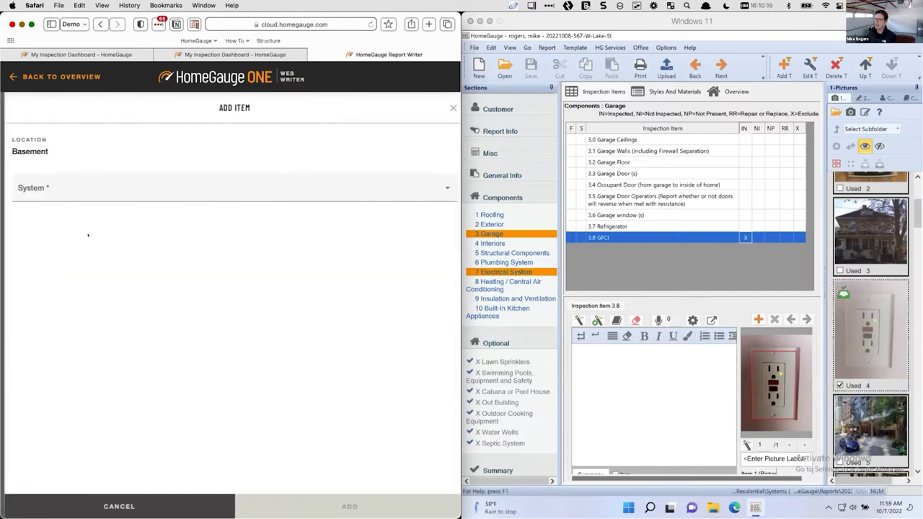
{"action": "left_click", "coordinate": [78, 193]}
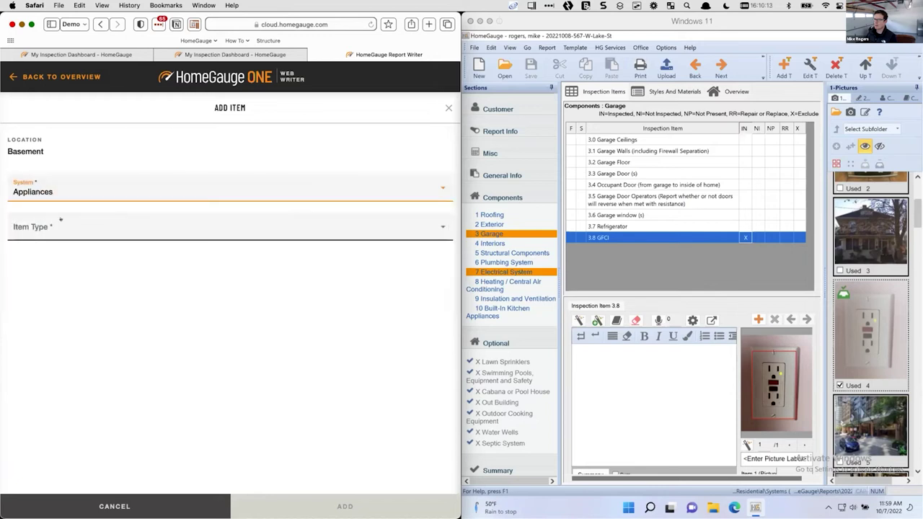
{"action": "left_click", "coordinate": [89, 265]}
{"action": "key", "text": "BackSpace"}
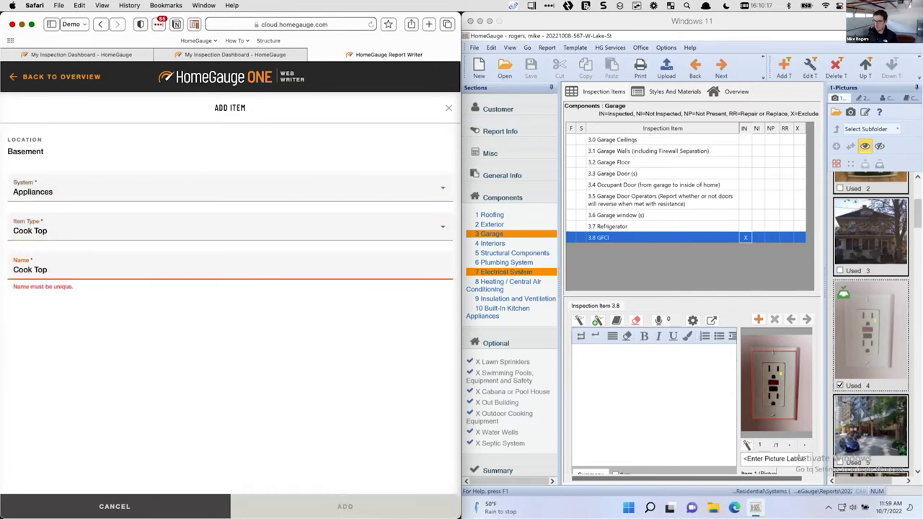
{"action": "type", "text": "- Basement"}
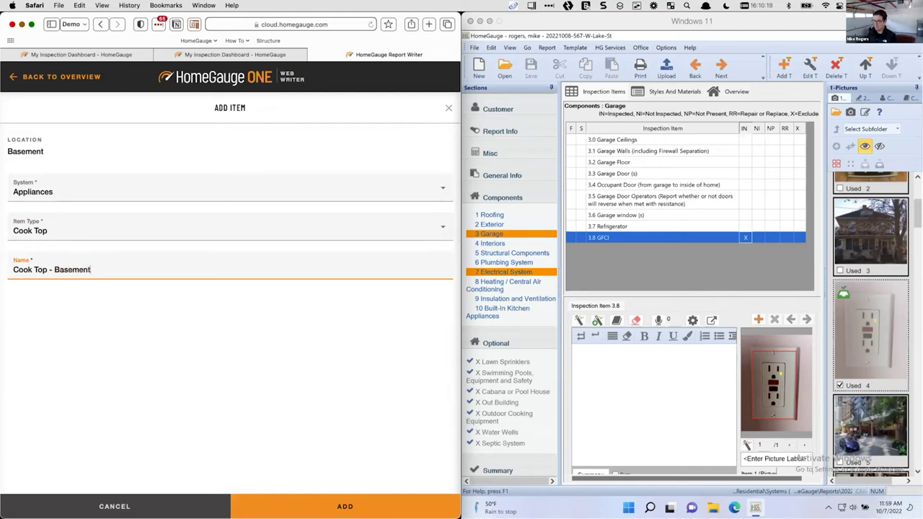
{"action": "left_click", "coordinate": [283, 505]}
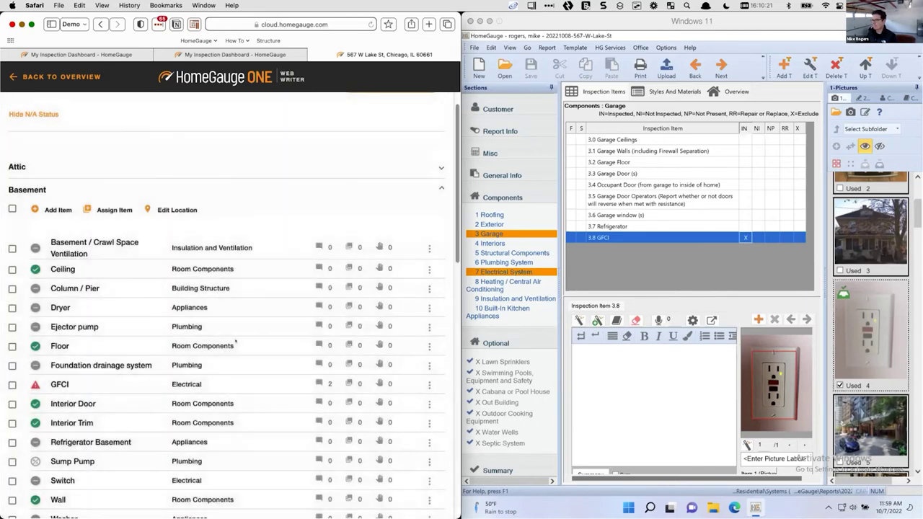
{"action": "left_click", "coordinate": [647, 248]}
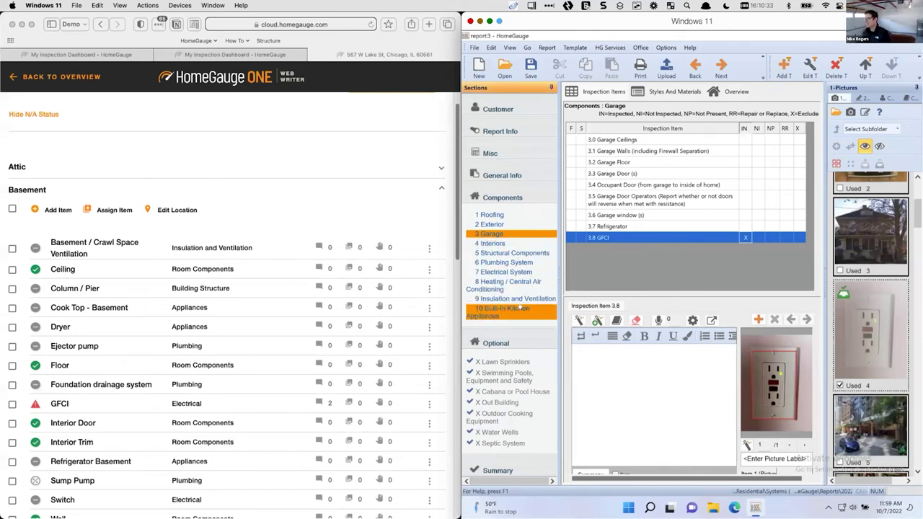
Add inspection item 'Cook Top 2' to the Built-In Kitchen Appliances section
{"action": "left_click", "coordinate": [519, 307]}
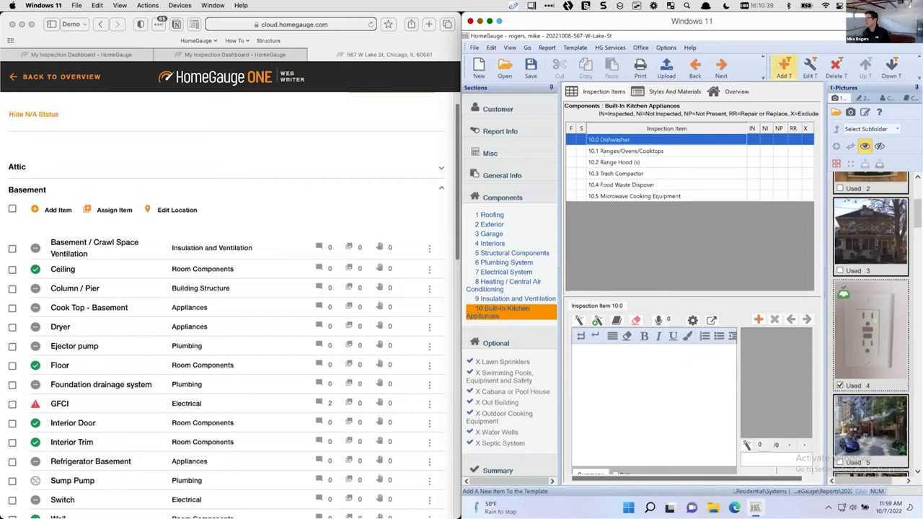
{"action": "left_click", "coordinate": [784, 67]}
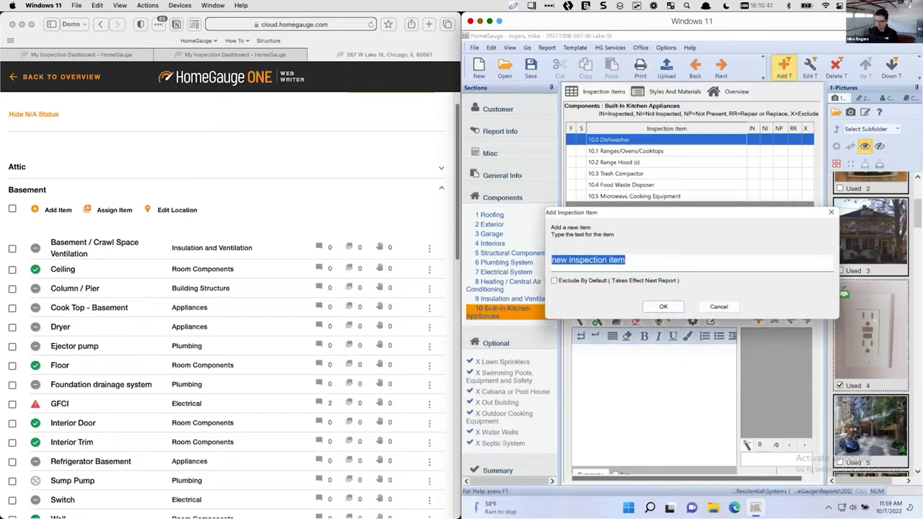
{"action": "type", "text": "Cook Top 2"}
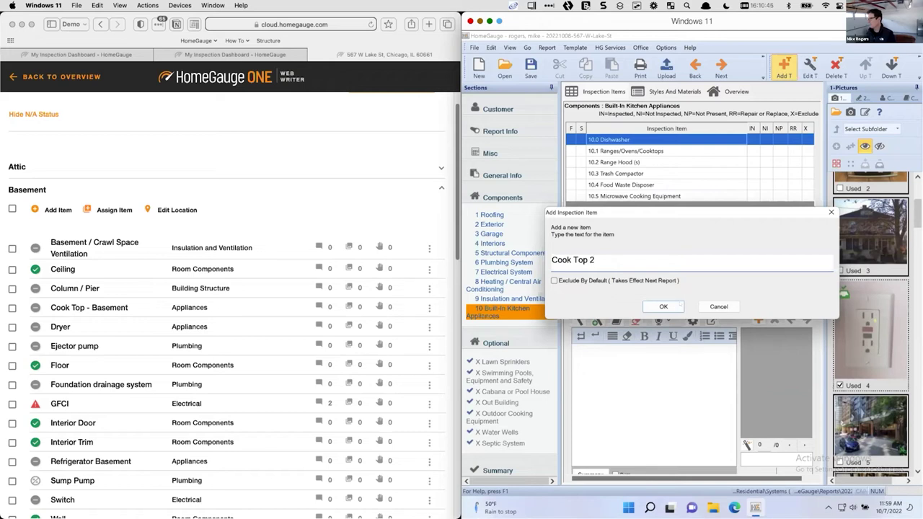
{"action": "left_click", "coordinate": [663, 307]}
Mark Cook Top 2 inspected and attach the stove photo labelled 'Basement Cook Top'
{"action": "left_click", "coordinate": [752, 207]}
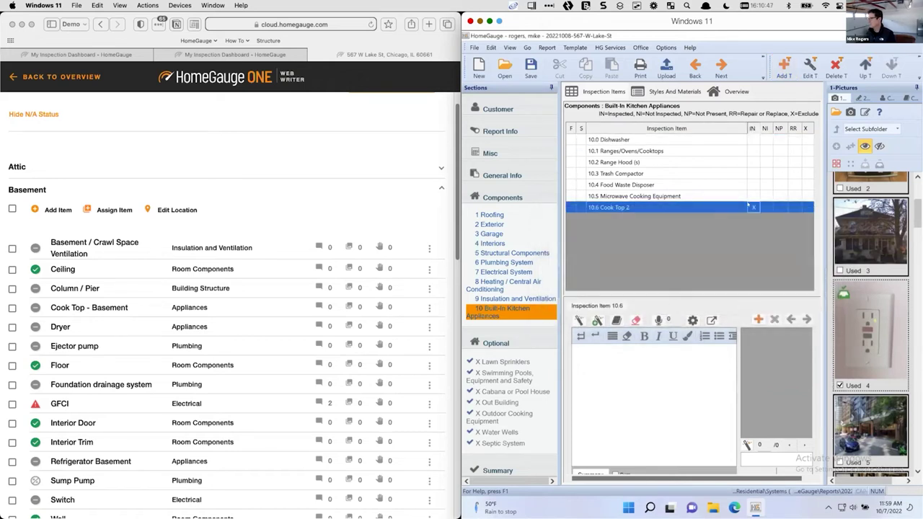
{"action": "scroll", "coordinate": [871, 324], "scroll_direction": "down", "scroll_amount": 6}
{"action": "scroll", "coordinate": [857, 331], "scroll_direction": "down", "scroll_amount": 6}
{"action": "scroll", "coordinate": [857, 334], "scroll_direction": "down", "scroll_amount": 3}
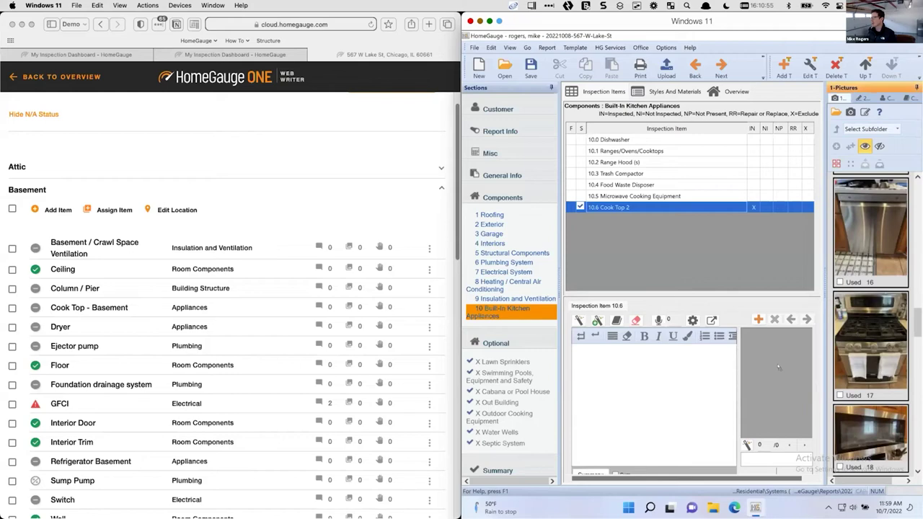
{"action": "double_click", "coordinate": [871, 342]}
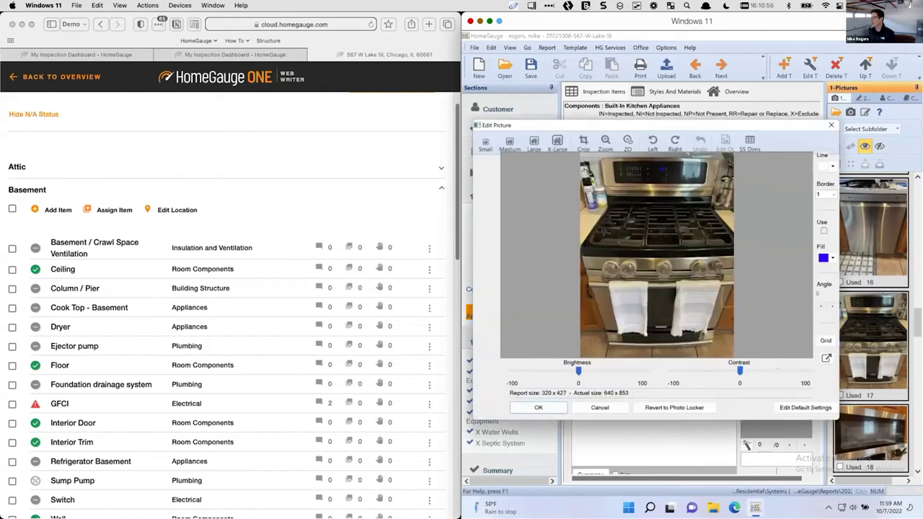
{"action": "left_click", "coordinate": [548, 408]}
{"action": "left_click", "coordinate": [657, 316]}
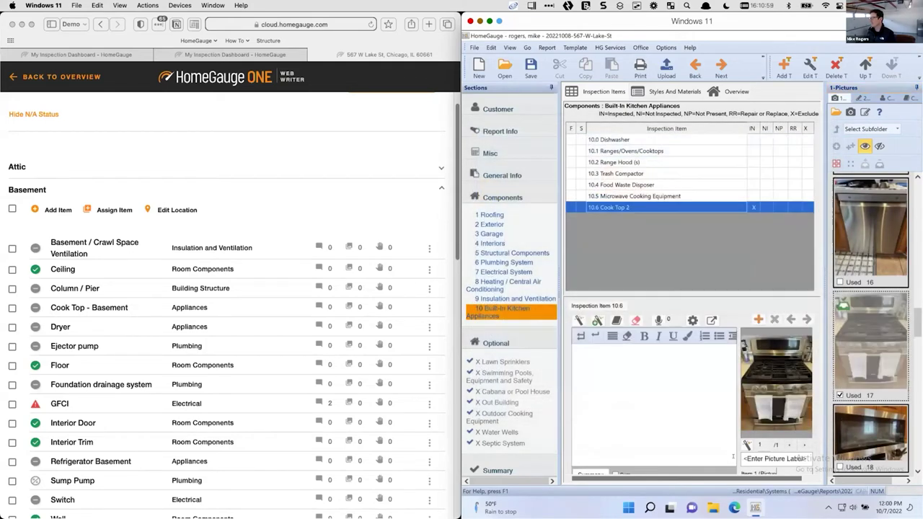
{"action": "left_click", "coordinate": [764, 457]}
{"action": "type", "text": "Basement"}
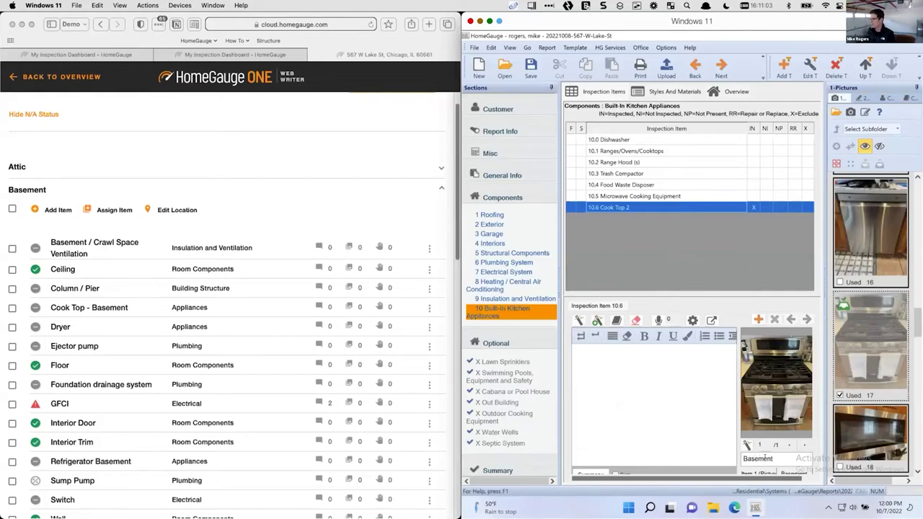
{"action": "type", "text": " Cook Top"}
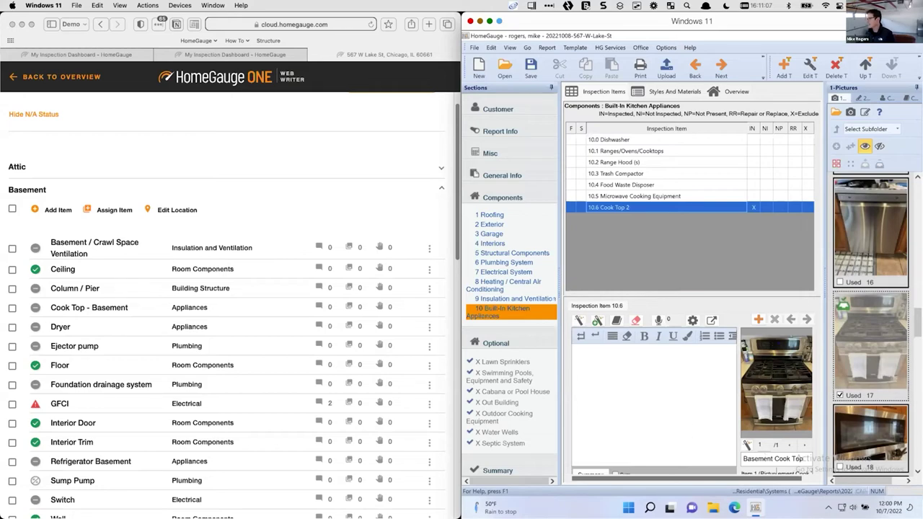
Check the saved comments for Cook Top 2 and close them without adding any
{"action": "left_click", "coordinate": [579, 319]}
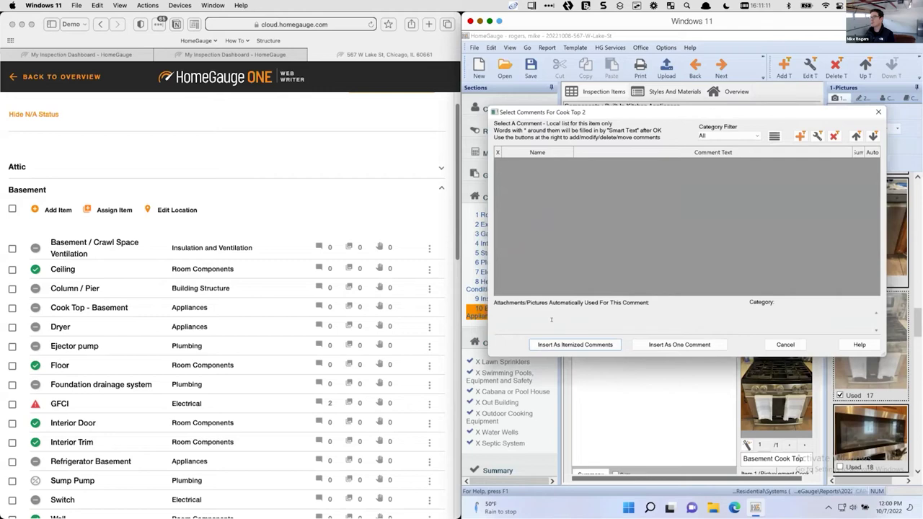
{"action": "left_click", "coordinate": [785, 345]}
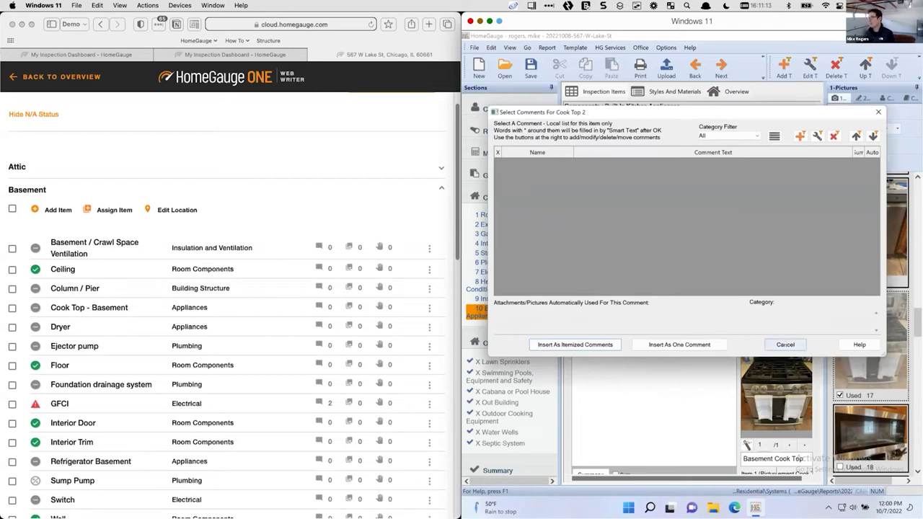
{"action": "scroll", "coordinate": [103, 307], "scroll_direction": "down", "scroll_amount": 3}
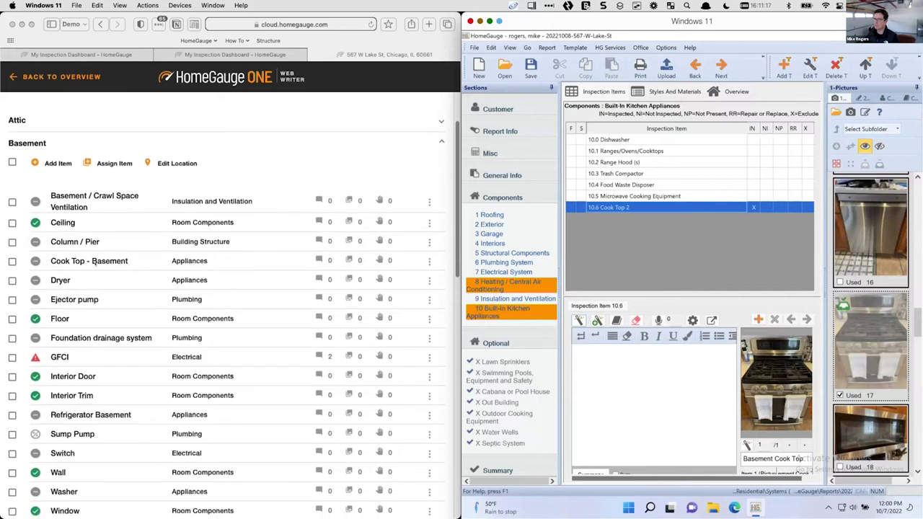
Add the damaged control knobs and missing gas shutoff valve comments to Cook Top - Basement
{"action": "left_click", "coordinate": [93, 261]}
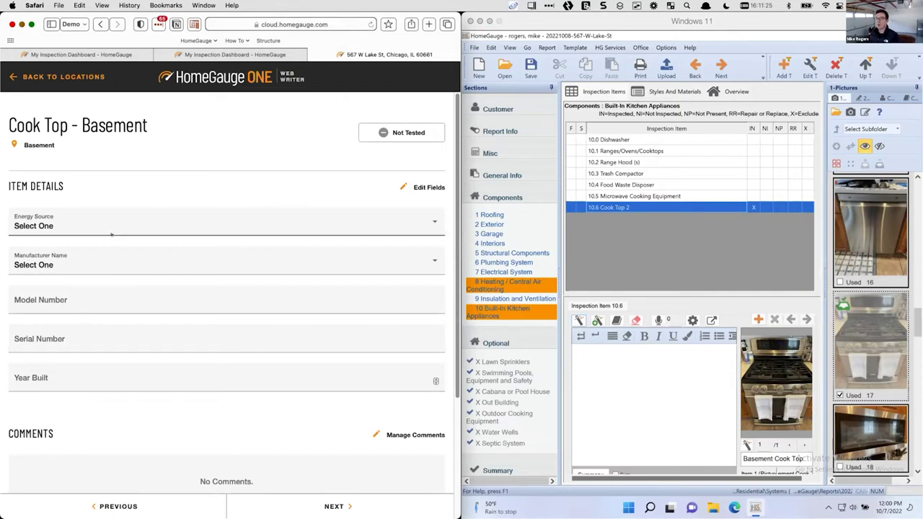
{"action": "scroll", "coordinate": [155, 274], "scroll_direction": "down", "scroll_amount": 3}
{"action": "left_click", "coordinate": [391, 301]}
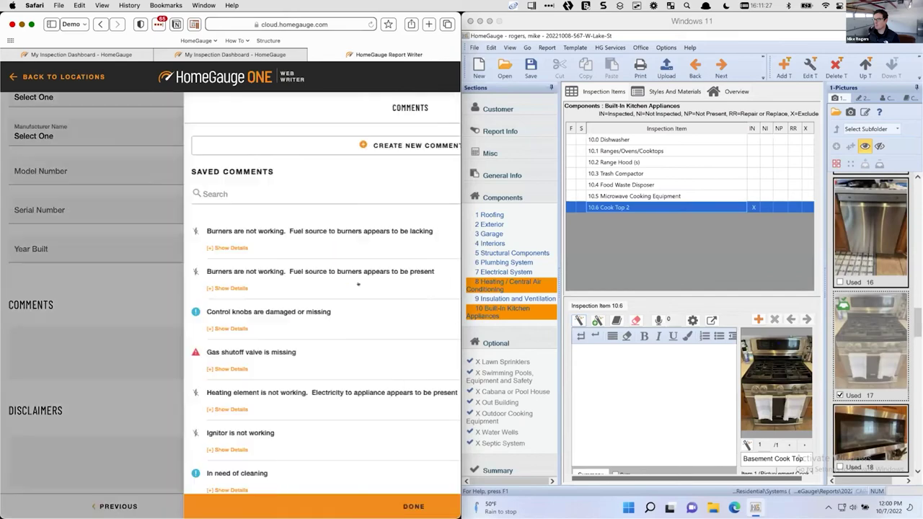
{"action": "left_click", "coordinate": [438, 312]}
{"action": "left_click", "coordinate": [438, 352]}
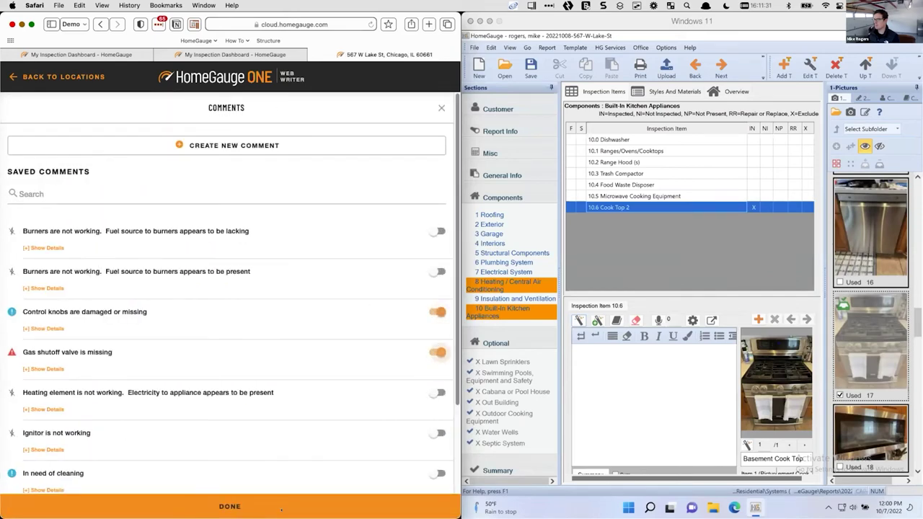
{"action": "left_click", "coordinate": [281, 506]}
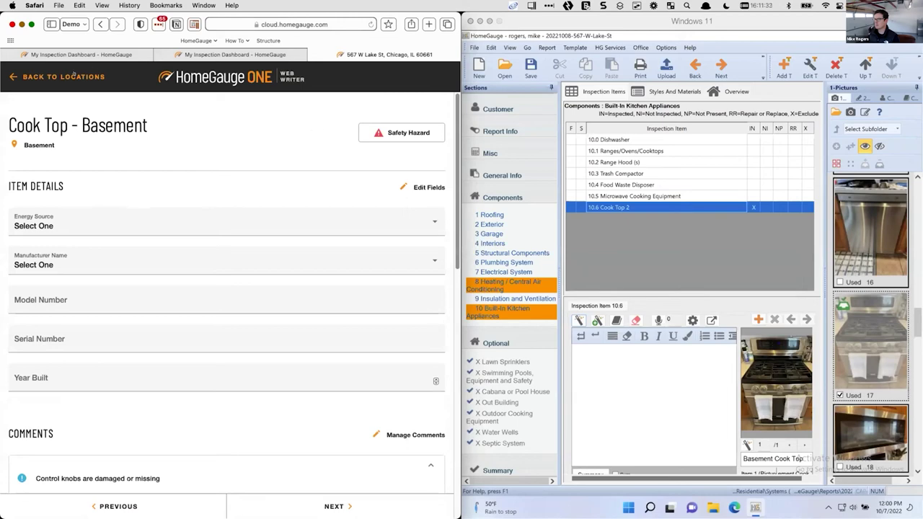
{"action": "left_click", "coordinate": [64, 77]}
Preview the report, review the Cook Top entries under Appliances, then close the preview
{"action": "left_click", "coordinate": [43, 77]}
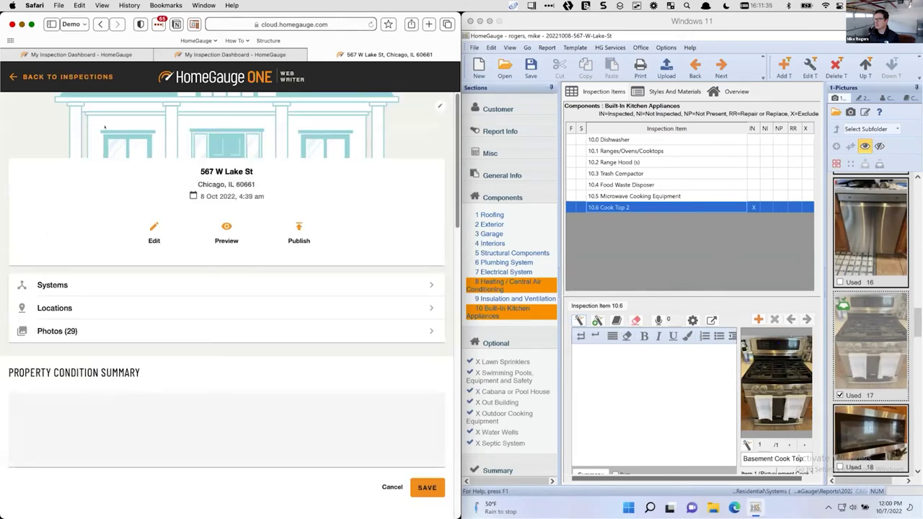
{"action": "left_click", "coordinate": [227, 228]}
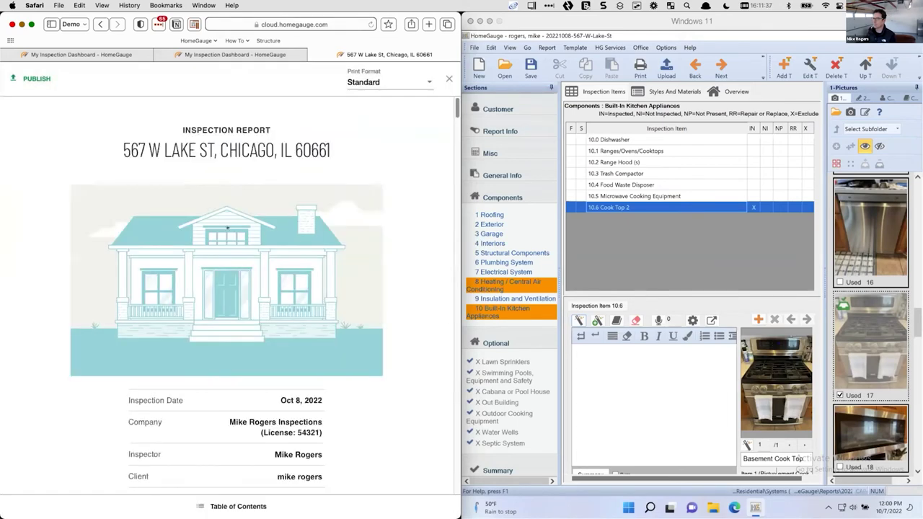
{"action": "left_click", "coordinate": [238, 506]}
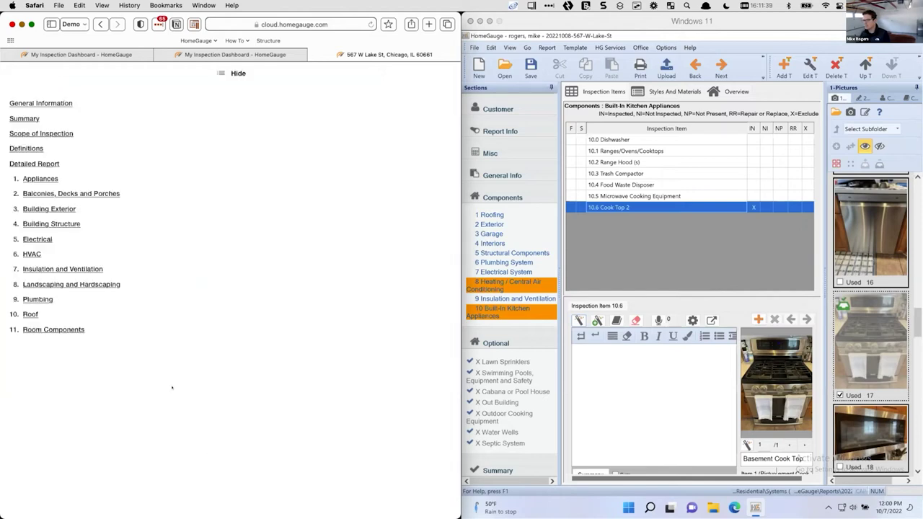
{"action": "left_click", "coordinate": [34, 178]}
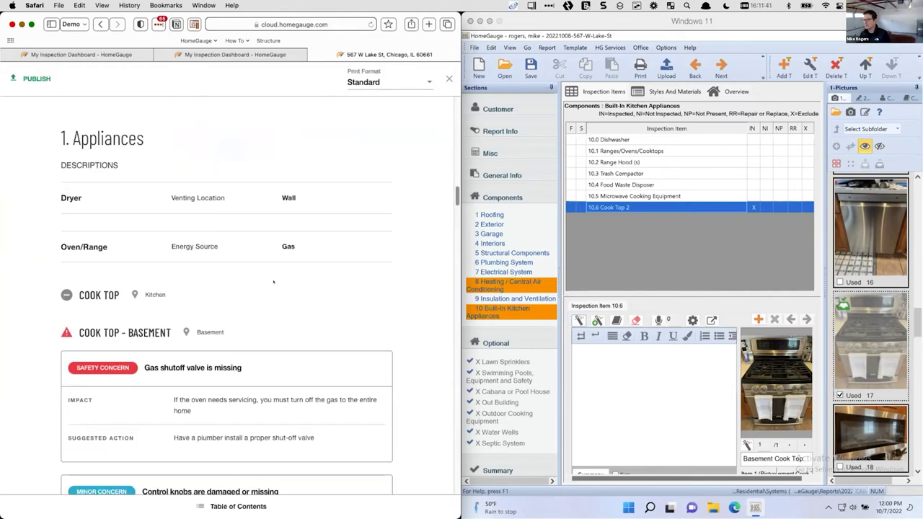
{"action": "scroll", "coordinate": [274, 282], "scroll_direction": "down", "scroll_amount": 3}
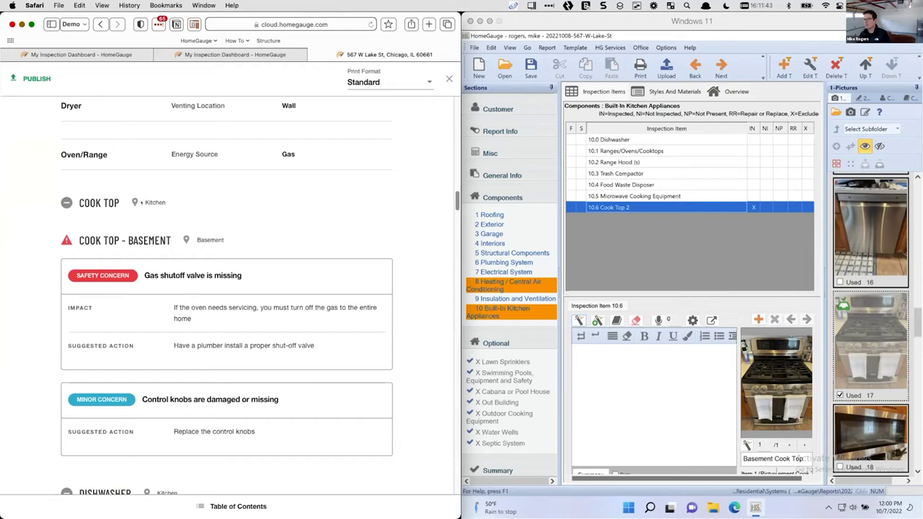
{"action": "scroll", "coordinate": [226, 288], "scroll_direction": "down", "scroll_amount": 2}
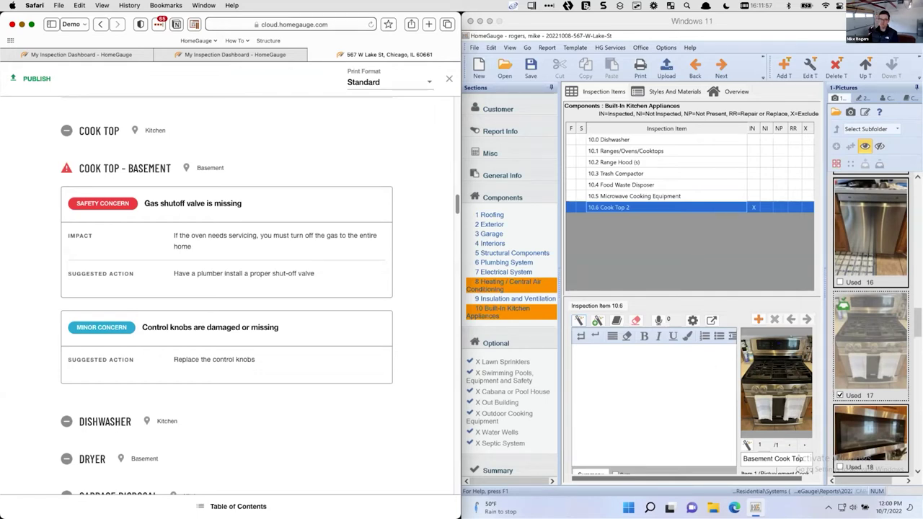
{"action": "left_click", "coordinate": [775, 378]}
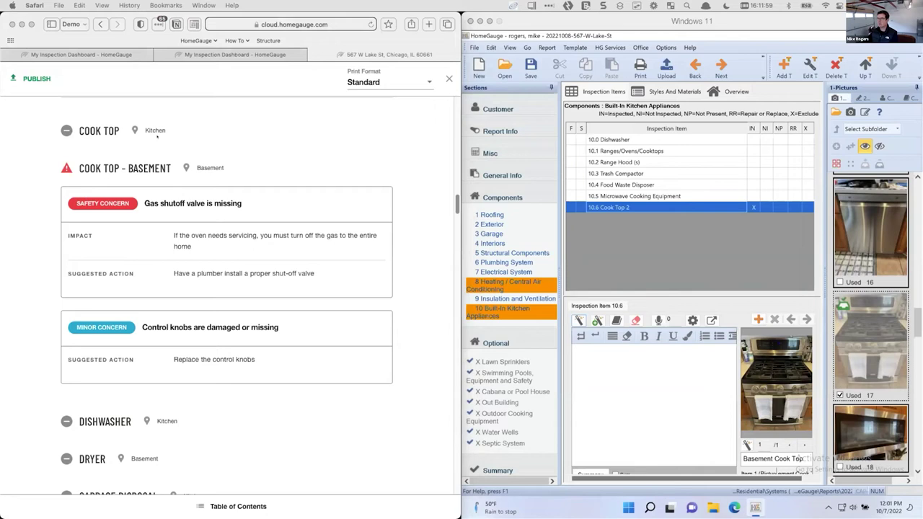
{"action": "left_click", "coordinate": [448, 77]}
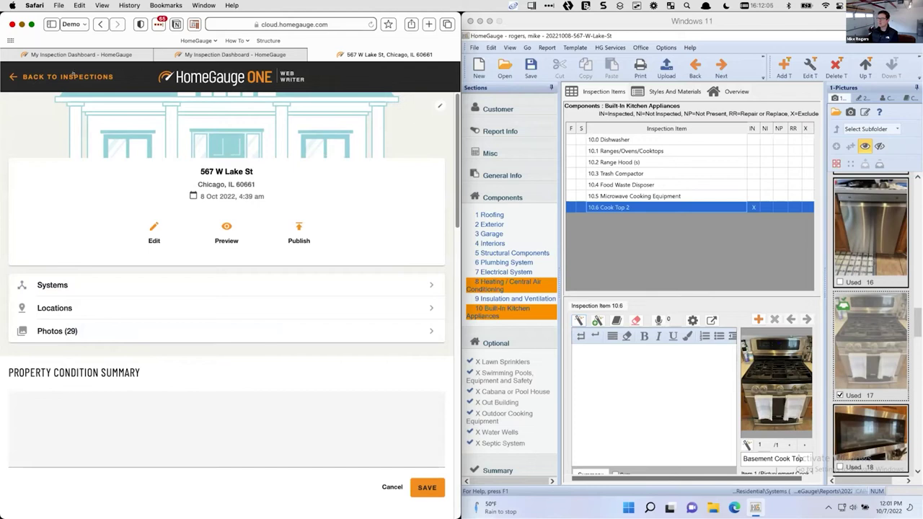
In the Default Template's Locations tab, expand Garage and check all its items
{"action": "left_click", "coordinate": [70, 75]}
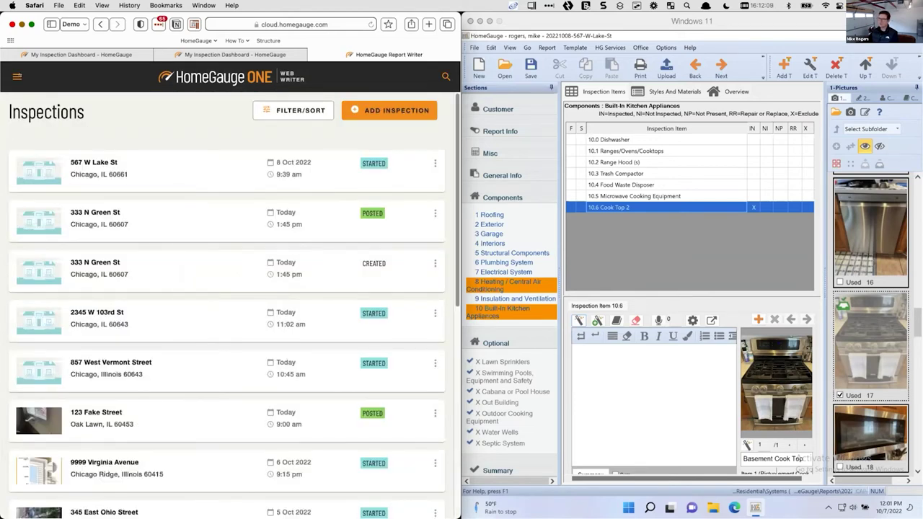
{"action": "left_click", "coordinate": [17, 76]}
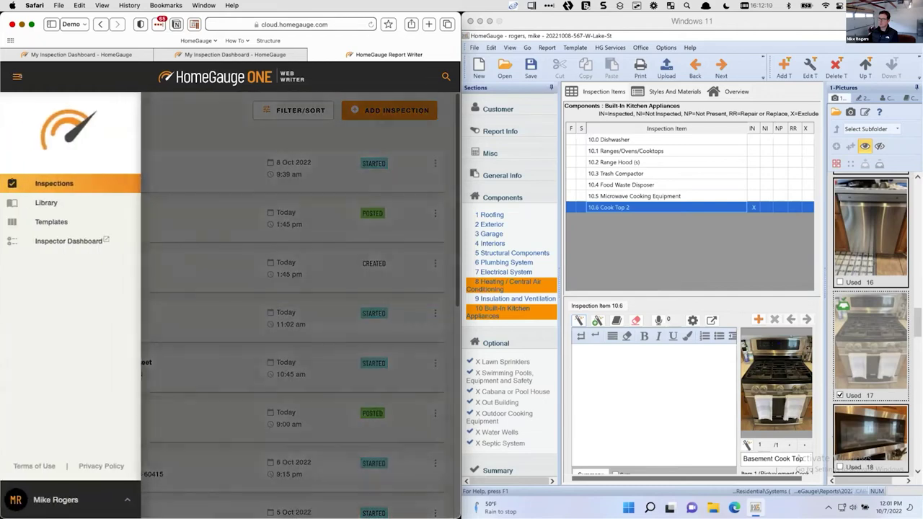
{"action": "left_click", "coordinate": [57, 216]}
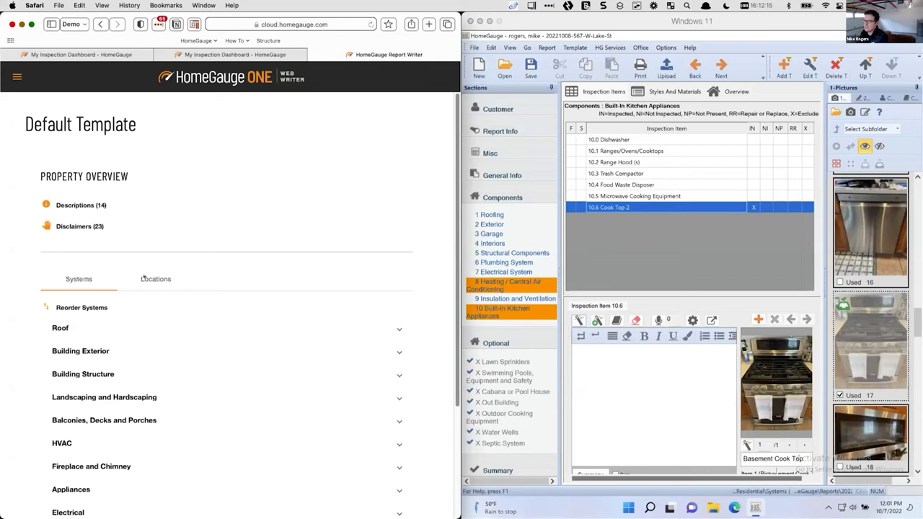
{"action": "left_click", "coordinate": [145, 279]}
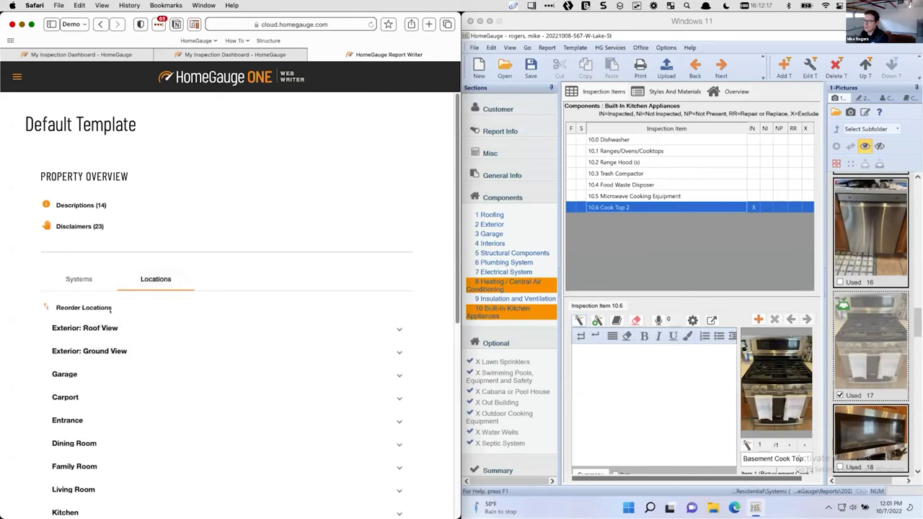
{"action": "scroll", "coordinate": [106, 328], "scroll_direction": "down", "scroll_amount": 2}
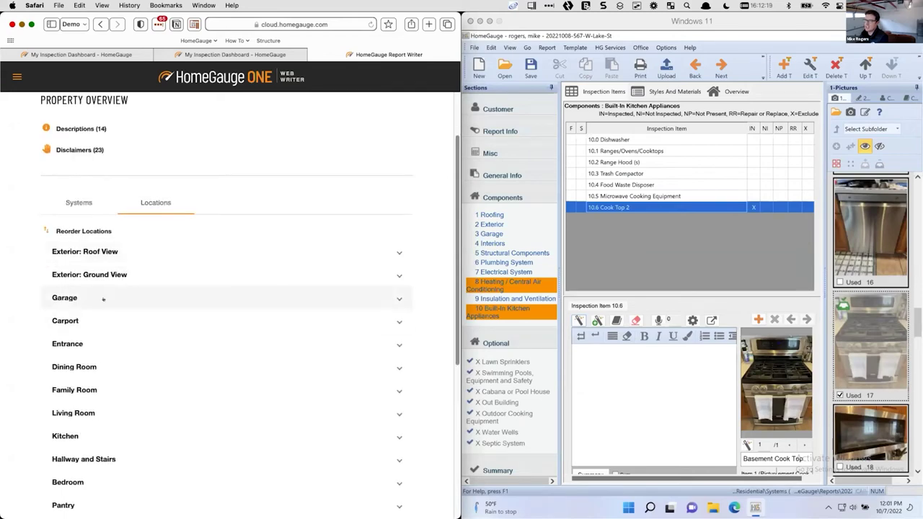
{"action": "left_click", "coordinate": [145, 301]}
{"action": "scroll", "coordinate": [119, 397], "scroll_direction": "down", "scroll_amount": 5}
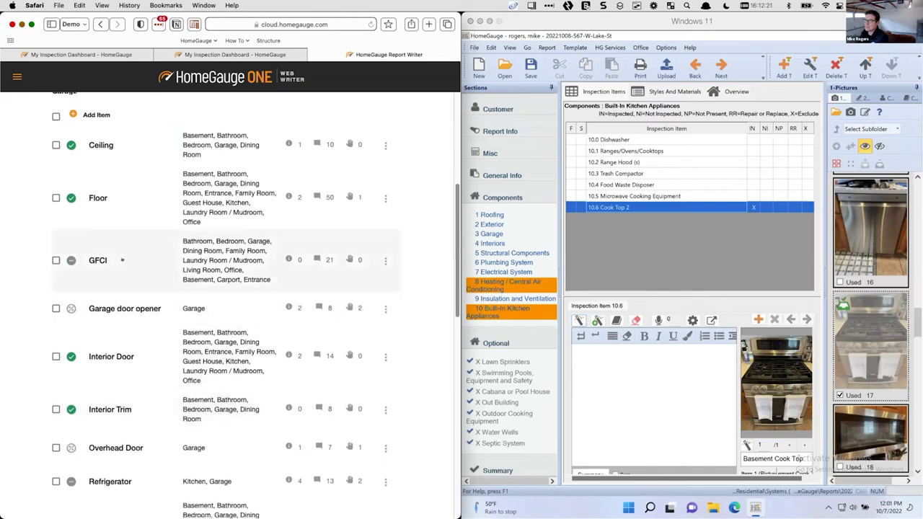
{"action": "scroll", "coordinate": [123, 261], "scroll_direction": "up", "scroll_amount": 4}
{"action": "left_click", "coordinate": [56, 257]}
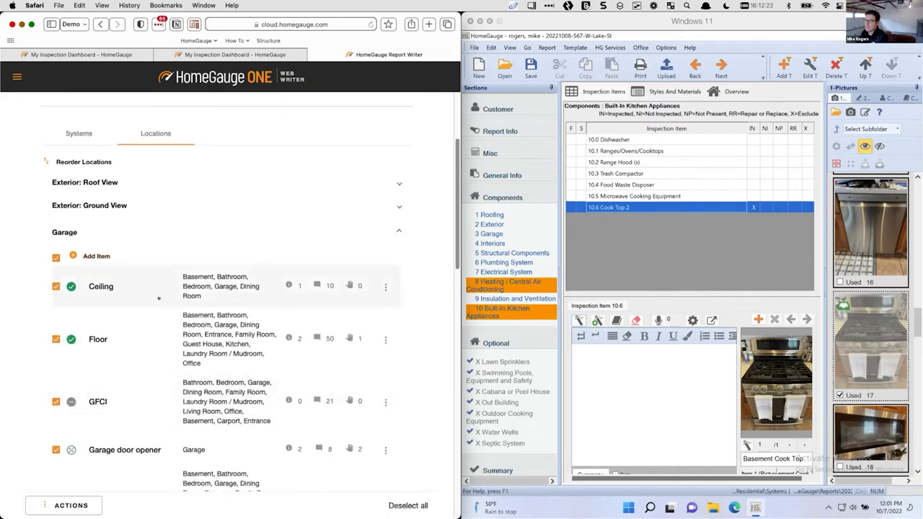
Return to the Inspections list and start printing the report in the desktop app
{"action": "scroll", "coordinate": [159, 298], "scroll_direction": "down", "scroll_amount": 4}
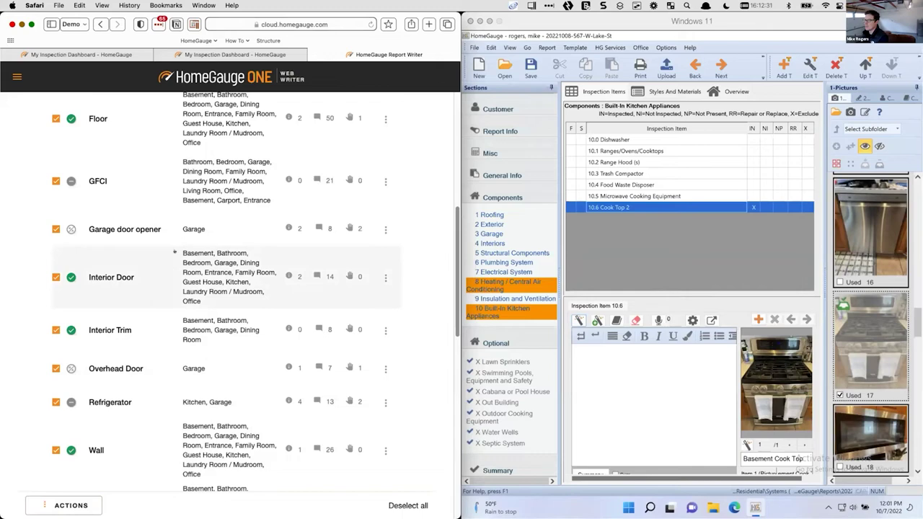
{"action": "scroll", "coordinate": [144, 277], "scroll_direction": "up", "scroll_amount": 10}
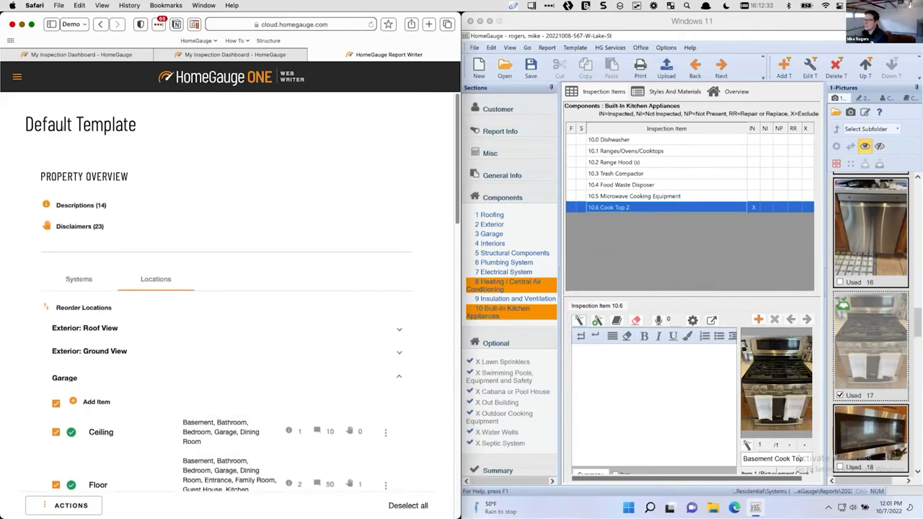
{"action": "left_click", "coordinate": [16, 75]}
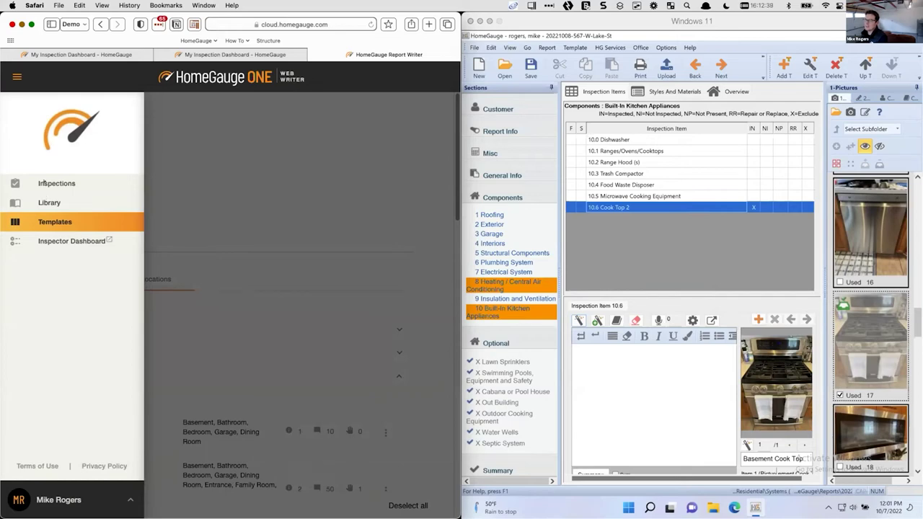
{"action": "left_click", "coordinate": [48, 184]}
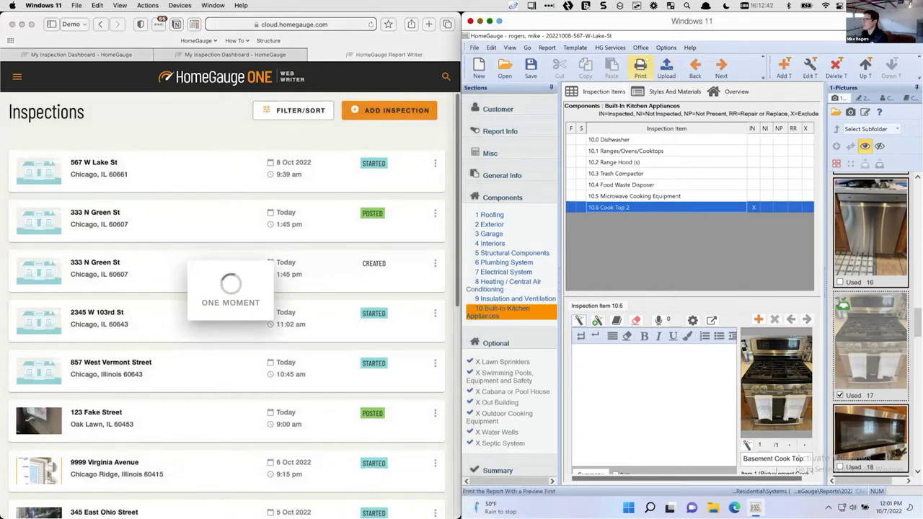
{"action": "left_click", "coordinate": [640, 69]}
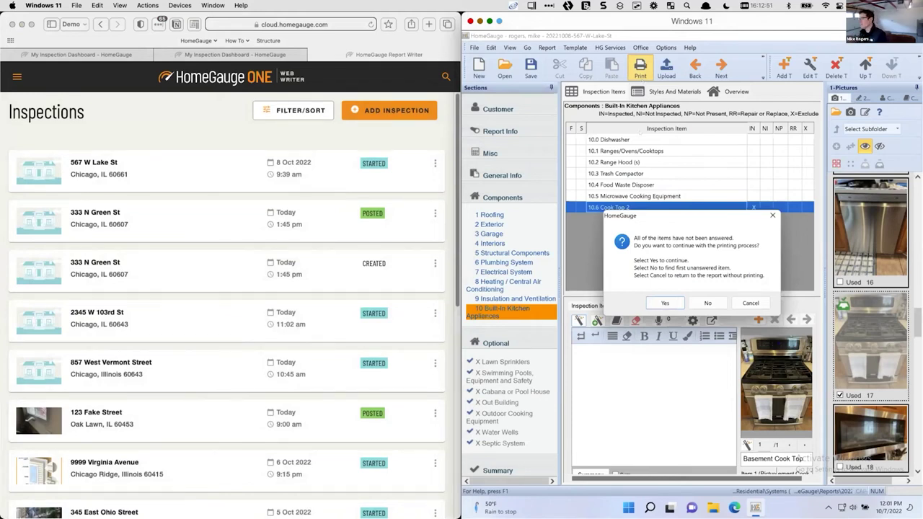
Print despite the unanswered items and accept the Print Options to open the preview
{"action": "left_click", "coordinate": [663, 303]}
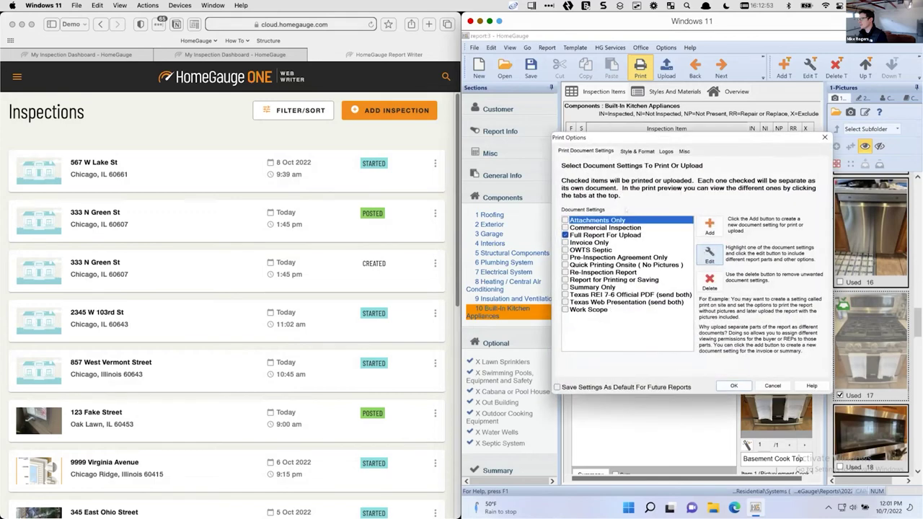
{"action": "left_click", "coordinate": [734, 386]}
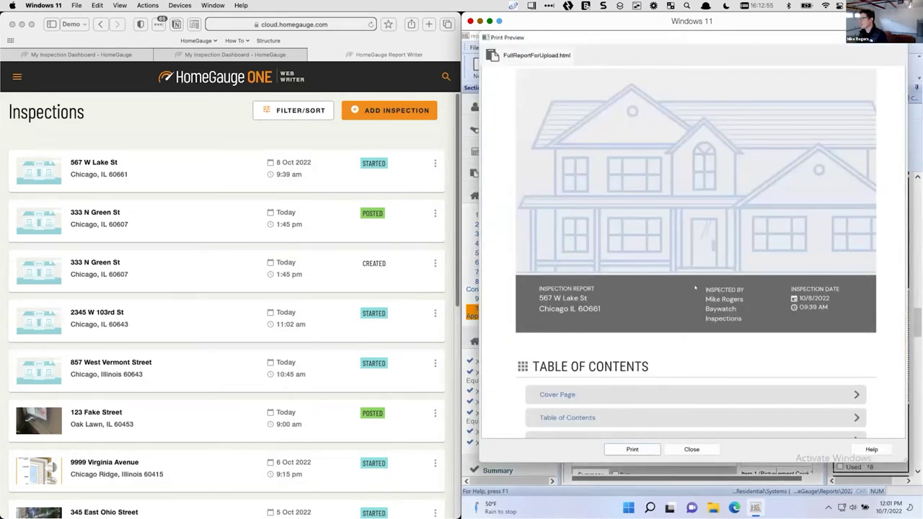
{"action": "scroll", "coordinate": [688, 305], "scroll_direction": "down", "scroll_amount": 5}
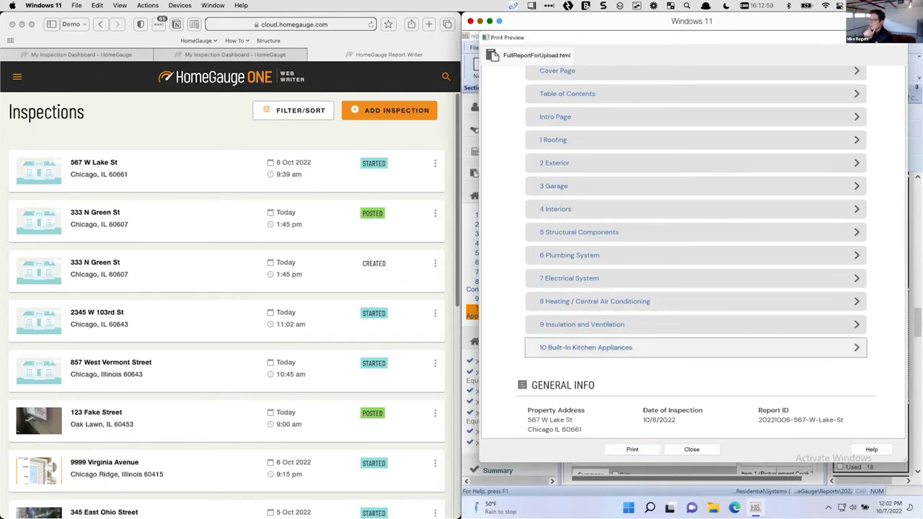
{"action": "left_click", "coordinate": [624, 347]}
{"action": "scroll", "coordinate": [624, 290], "scroll_direction": "down", "scroll_amount": 4}
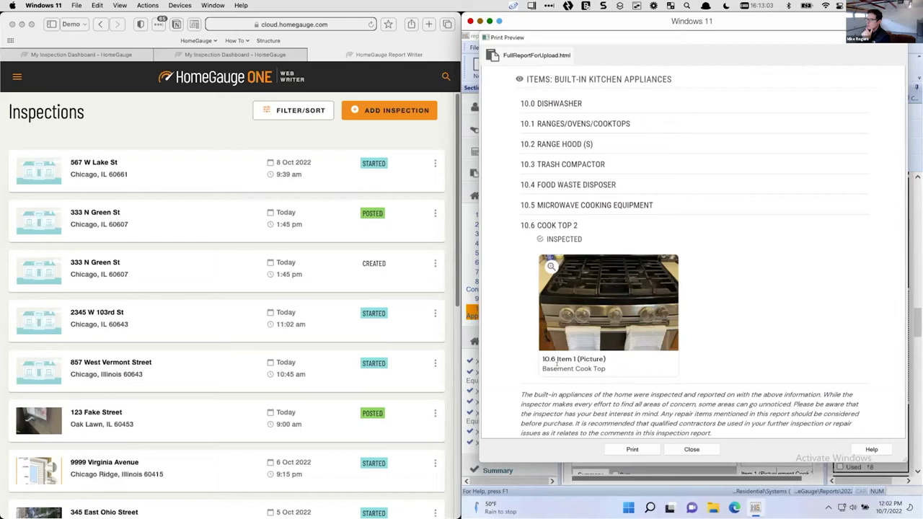
{"action": "triple_click", "coordinate": [597, 368]}
{"action": "left_click", "coordinate": [596, 367]}
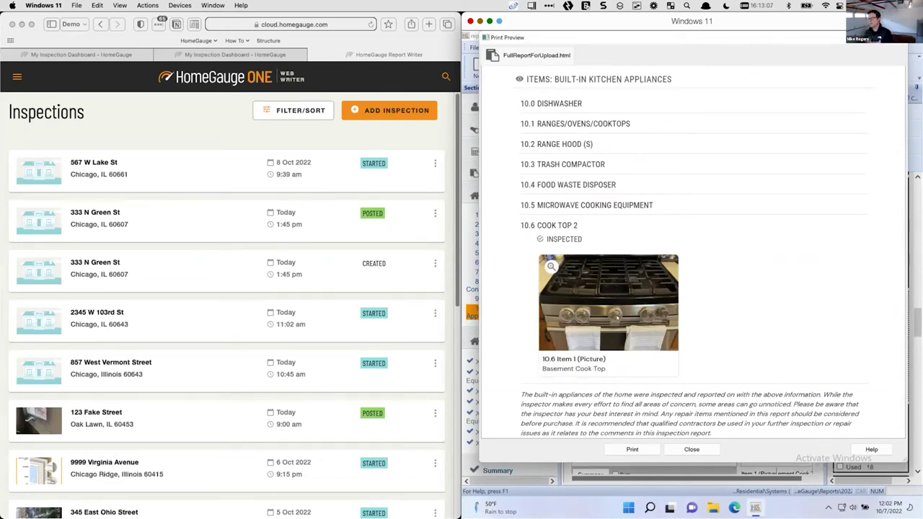
{"action": "left_click", "coordinate": [165, 162]}
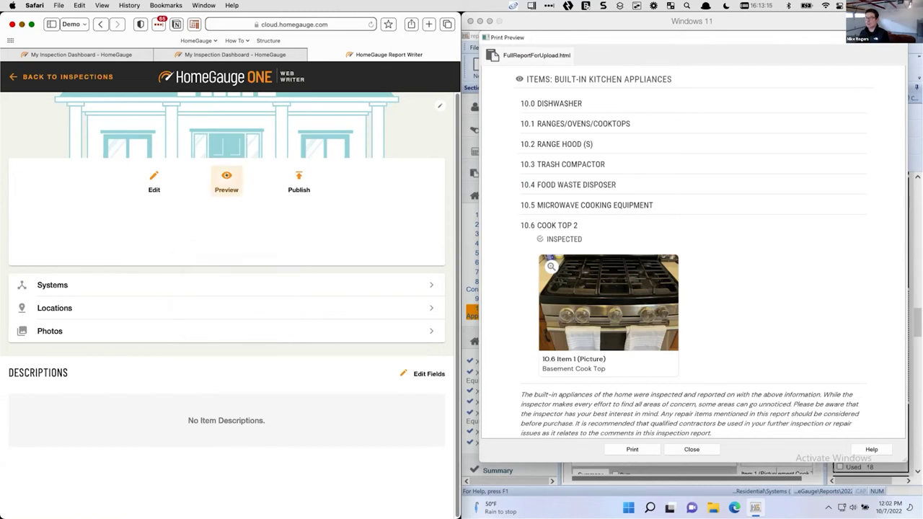
Retry the report preview and calendar pages, then load cloud.homegauge.com directly
{"action": "left_click", "coordinate": [226, 177]}
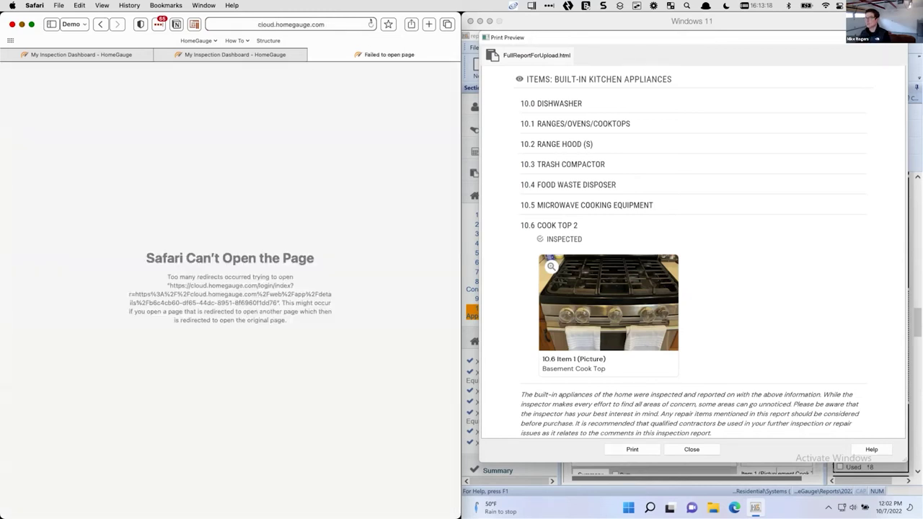
{"action": "left_click", "coordinate": [370, 24]}
{"action": "left_click", "coordinate": [264, 52]}
{"action": "left_click", "coordinate": [368, 24]}
{"action": "left_click", "coordinate": [358, 55]}
{"action": "left_click", "coordinate": [333, 21]}
{"action": "type", "text": "cloud.homegauge.c"}
{"action": "key", "text": "Return"}
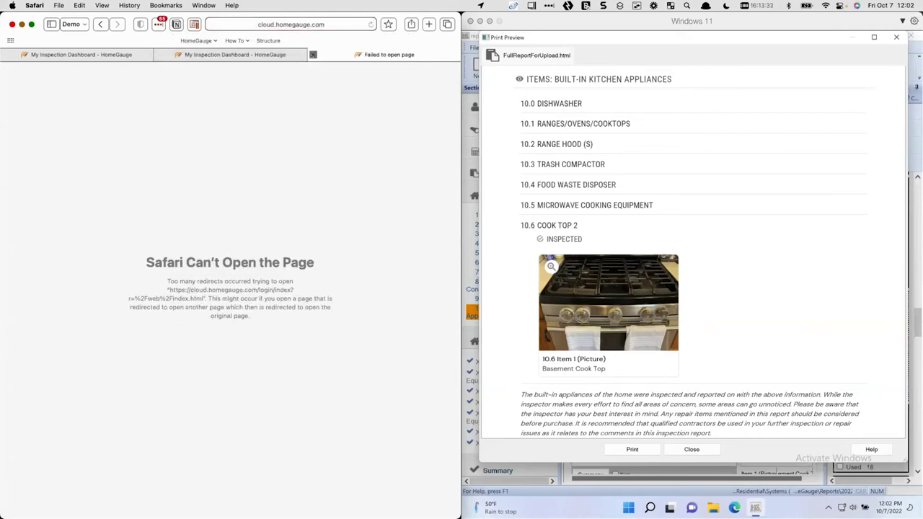
Close the failed tab, retry Web Writer from the menu, then close the desktop print preview
{"action": "left_click", "coordinate": [312, 54]}
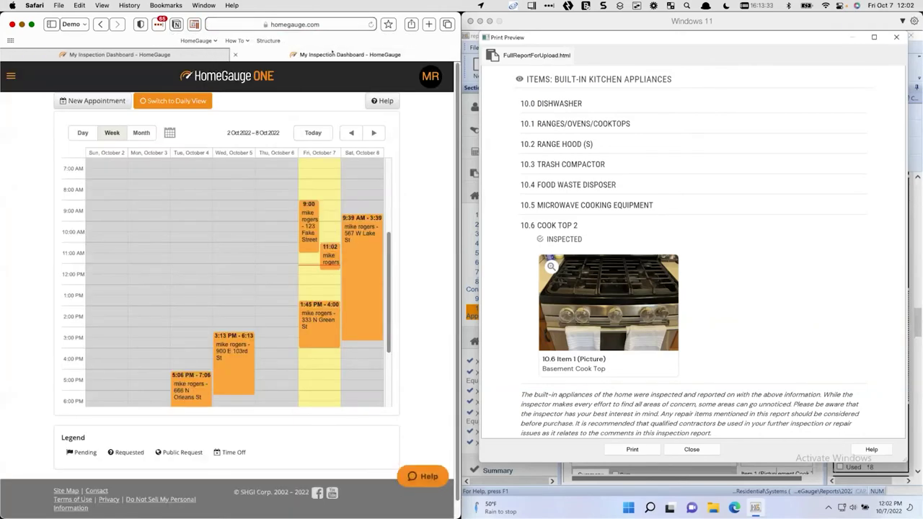
{"action": "left_click", "coordinate": [11, 75]}
{"action": "left_click", "coordinate": [92, 115]}
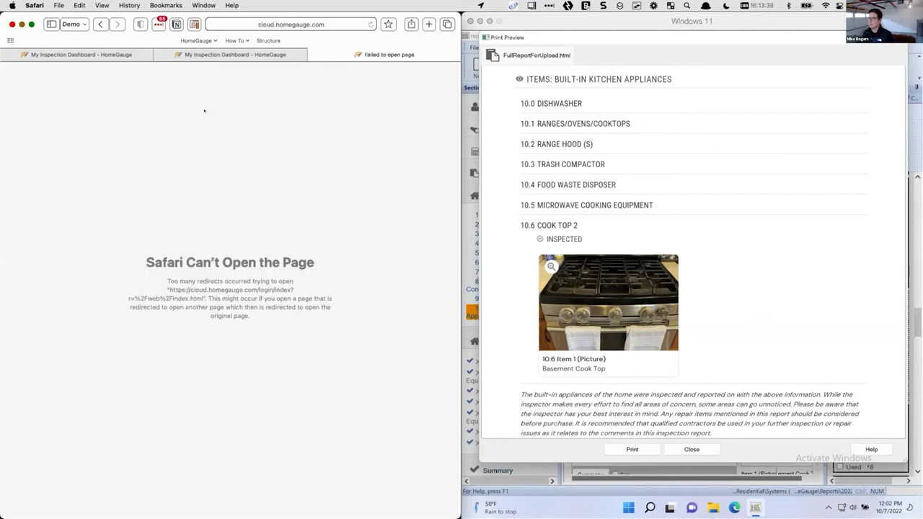
{"action": "left_click", "coordinate": [318, 26]}
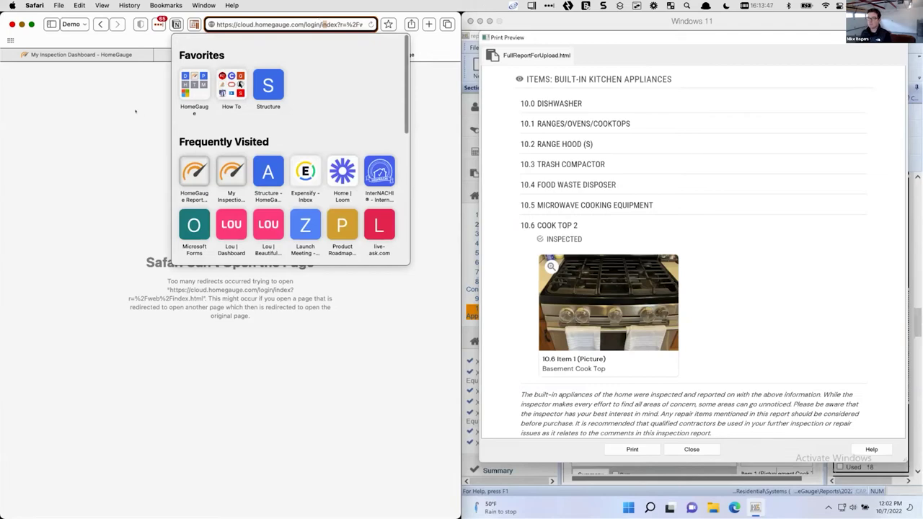
{"action": "key", "text": "Escape"}
{"action": "key", "text": "super+Tab"}
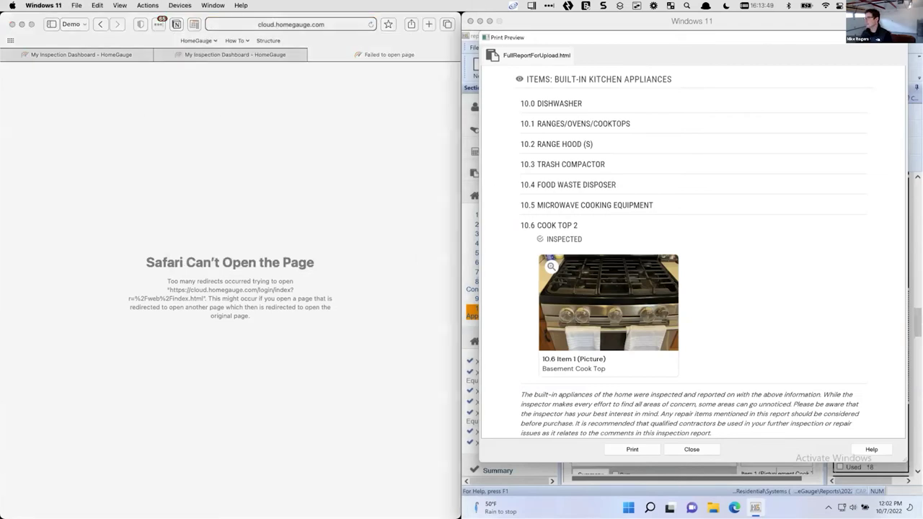
{"action": "key", "text": "Escape"}
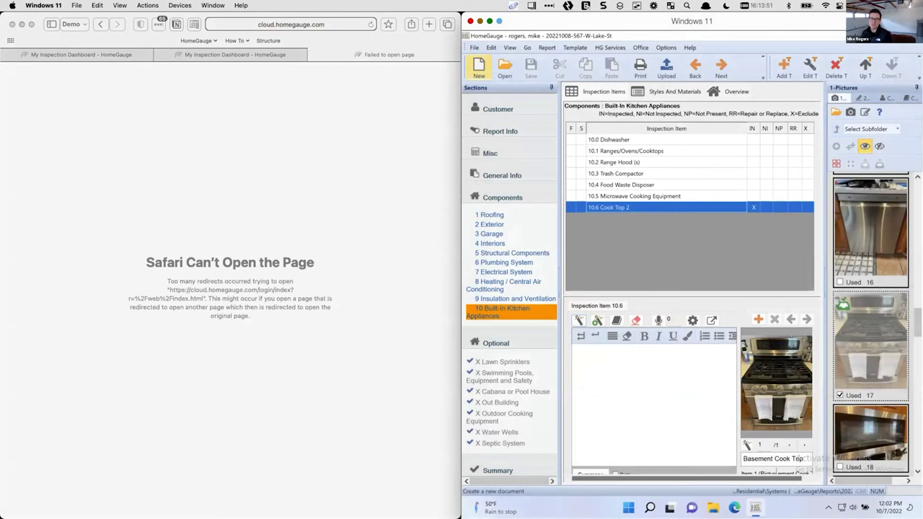
Return to the inspection dashboard tab in Safari
{"action": "left_click", "coordinate": [217, 52]}
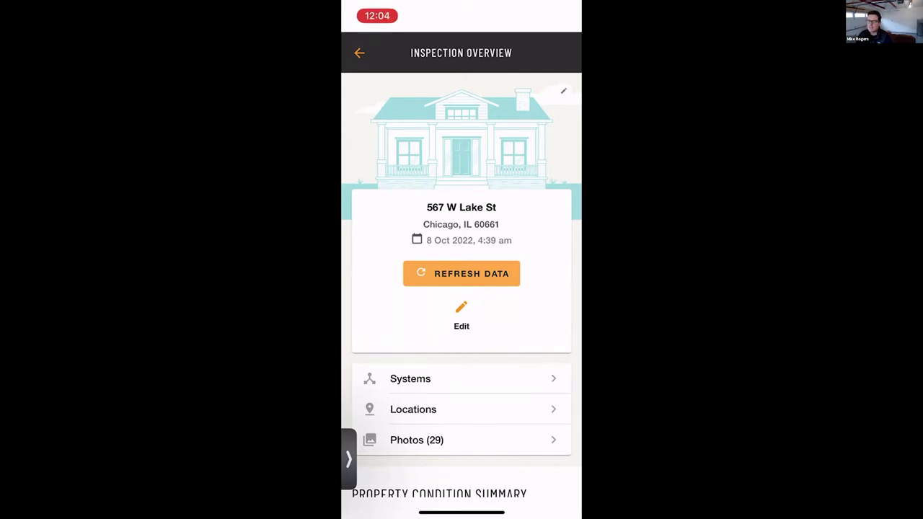
Open the Photos (29) library and scroll through the mostly unassigned photo grid
{"action": "left_click", "coordinate": [433, 440]}
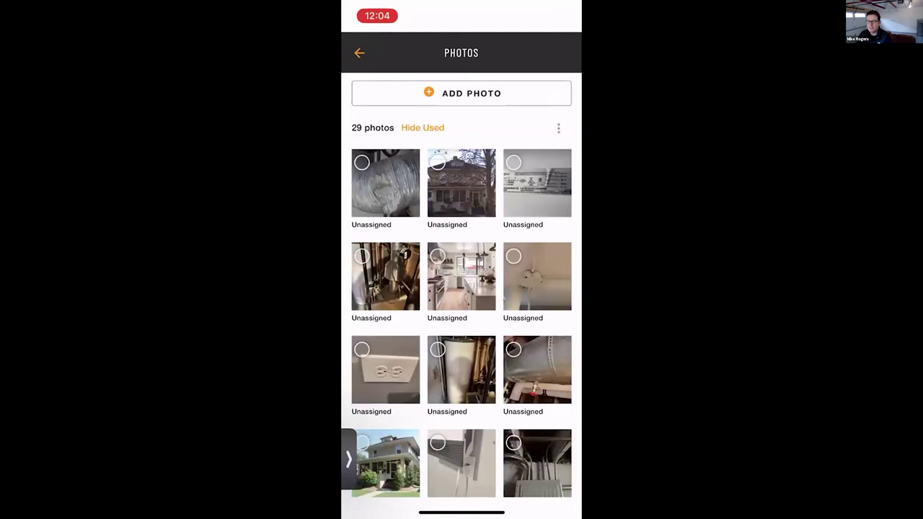
{"action": "scroll", "coordinate": [462, 285], "scroll_direction": "down", "scroll_amount": 3}
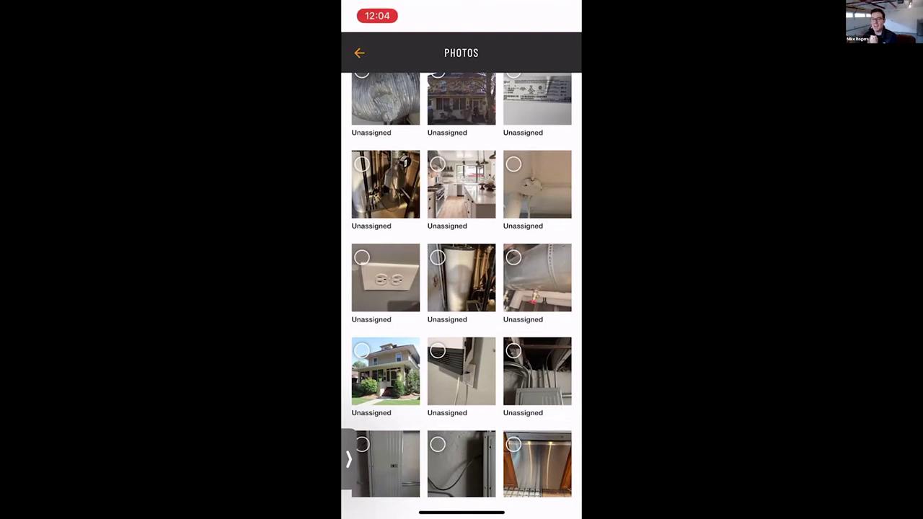
{"action": "scroll", "coordinate": [461, 285], "scroll_direction": "down", "scroll_amount": 5}
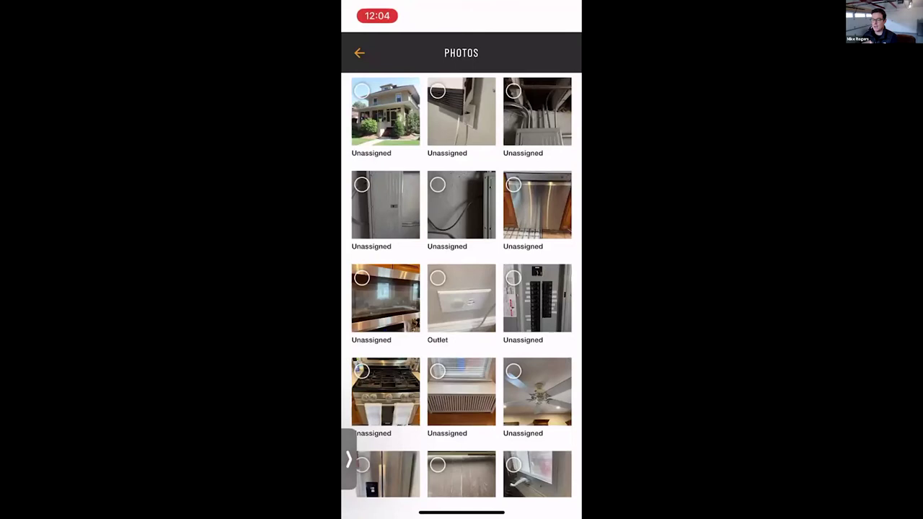
Caption the electrical panel photo 'Original positions of panel' and reopen it to verify
{"action": "left_click", "coordinate": [538, 300]}
{"action": "left_click", "coordinate": [382, 346]}
{"action": "type", "text": "Original"}
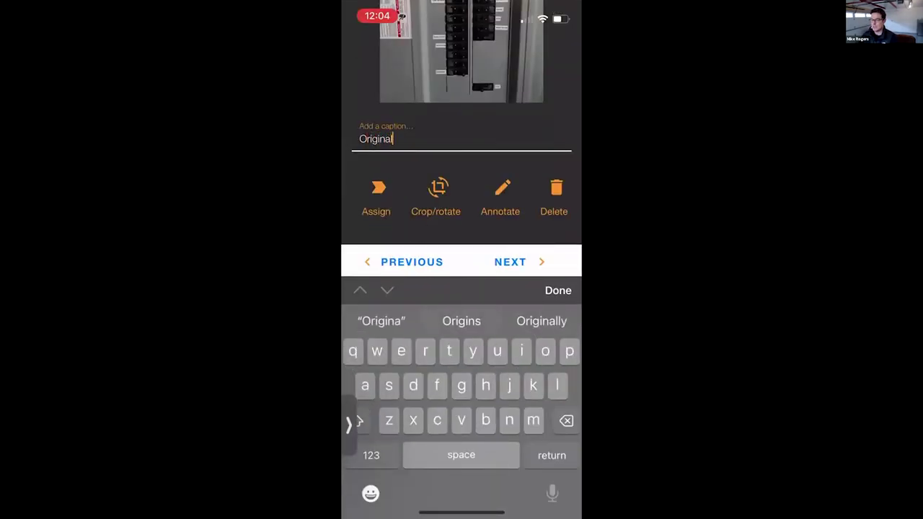
{"action": "type", "text": " positions of"}
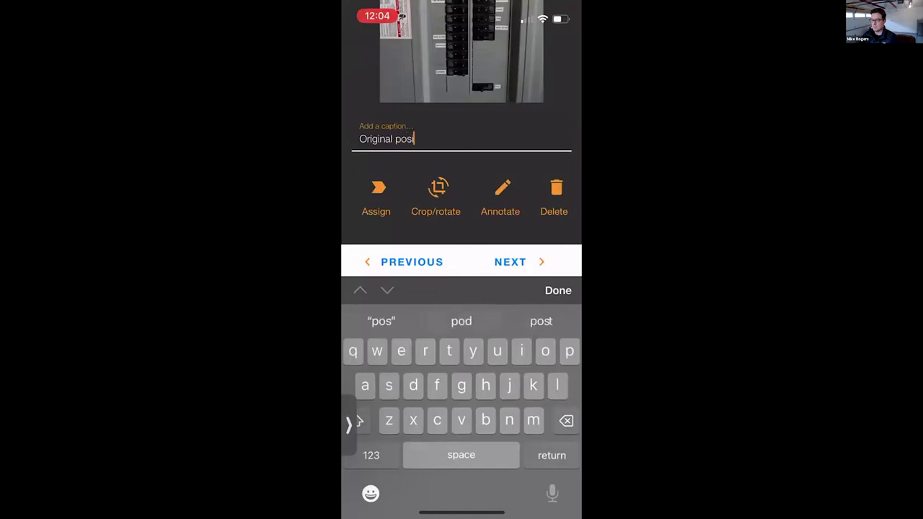
{"action": "type", "text": " circ"}
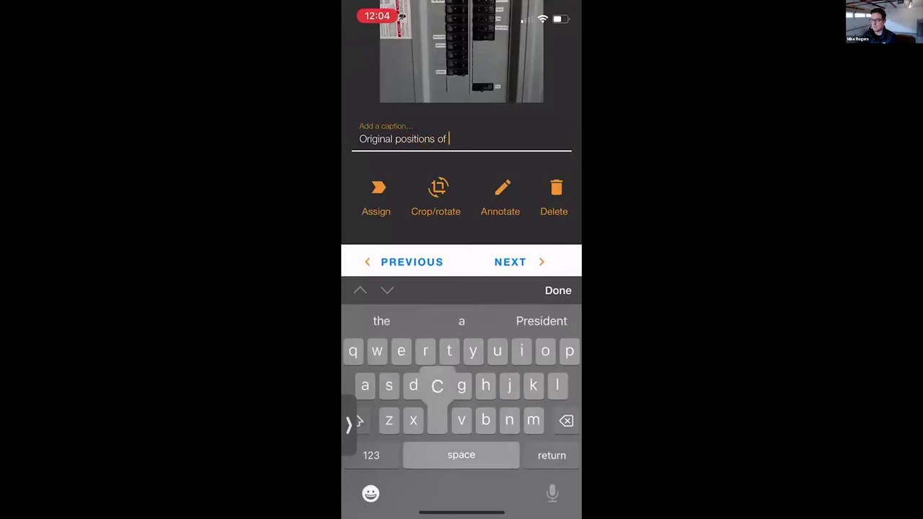
{"action": "key", "text": "BackSpace"}
{"action": "key", "text": "BackSpace"}
{"action": "key", "text": "BackSpace"}
{"action": "key", "text": "BackSpace"}
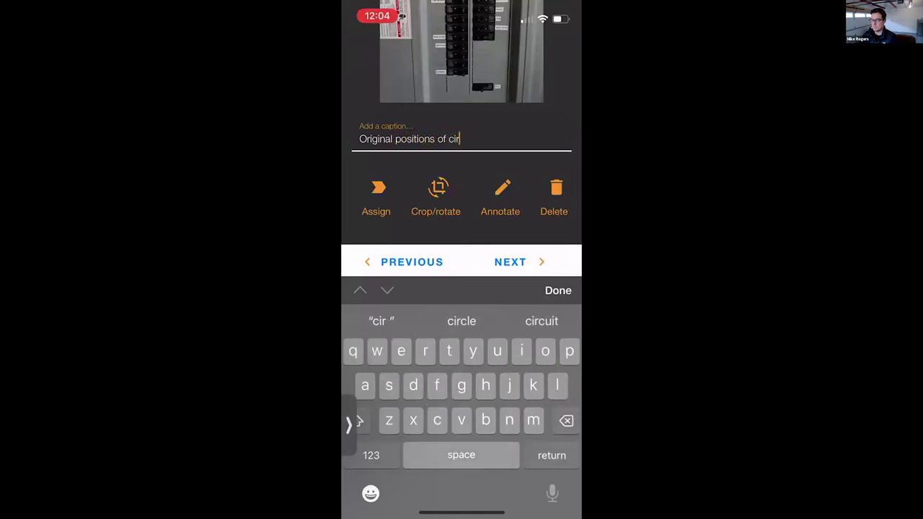
{"action": "type", "text": "panel"}
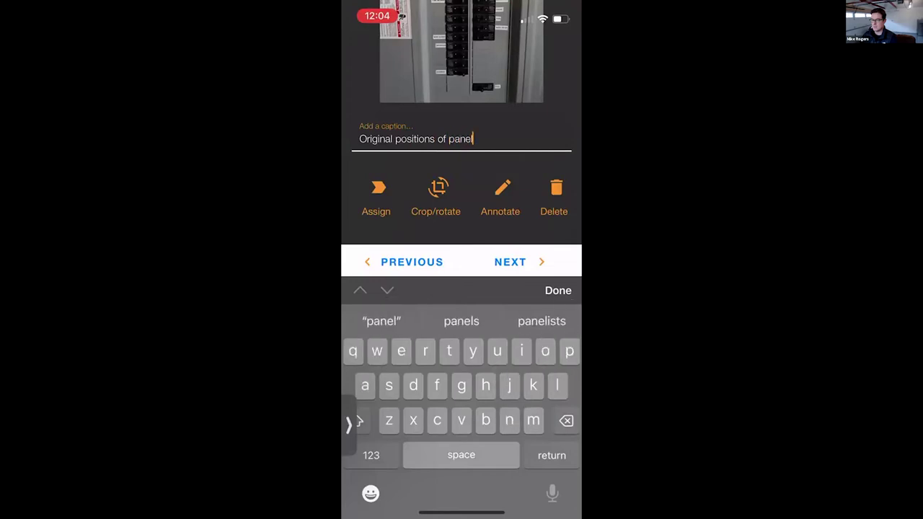
{"action": "left_click", "coordinate": [558, 290]}
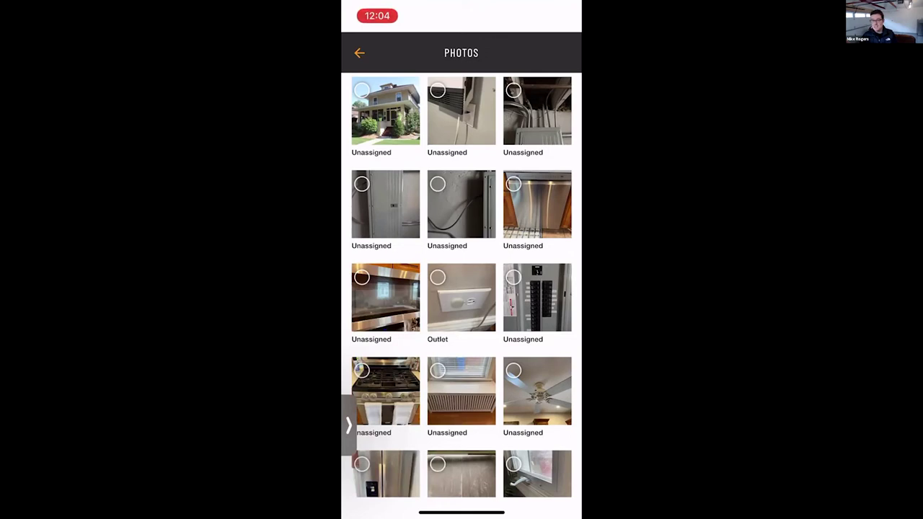
{"action": "left_click", "coordinate": [537, 297]}
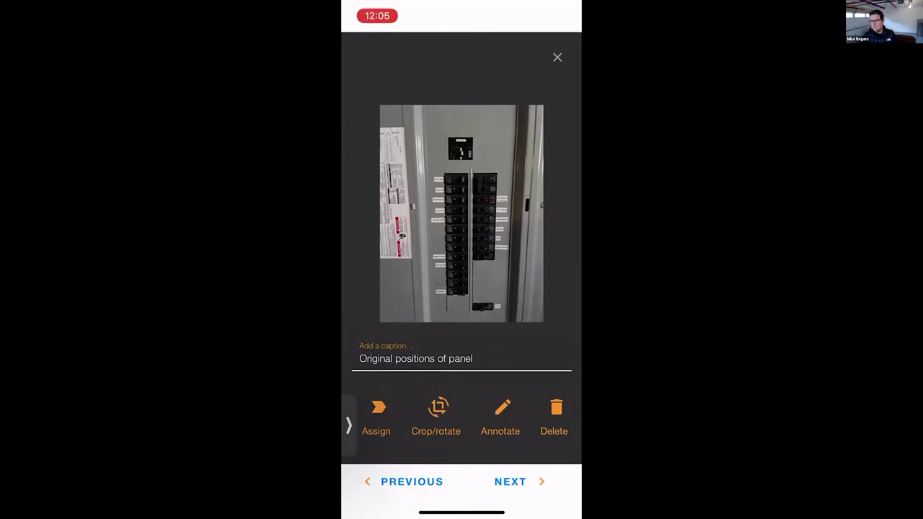
{"action": "left_click", "coordinate": [557, 57]}
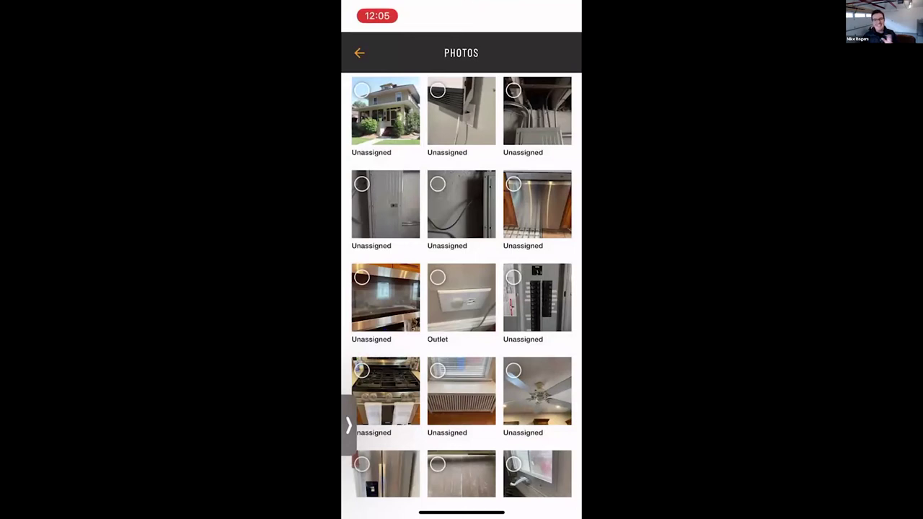
Select the panel and kitchen photos for assignment with Assign to home tour on, then stop screen sharing
{"action": "scroll", "coordinate": [462, 288], "scroll_direction": "down", "scroll_amount": 1}
{"action": "left_click", "coordinate": [513, 227]}
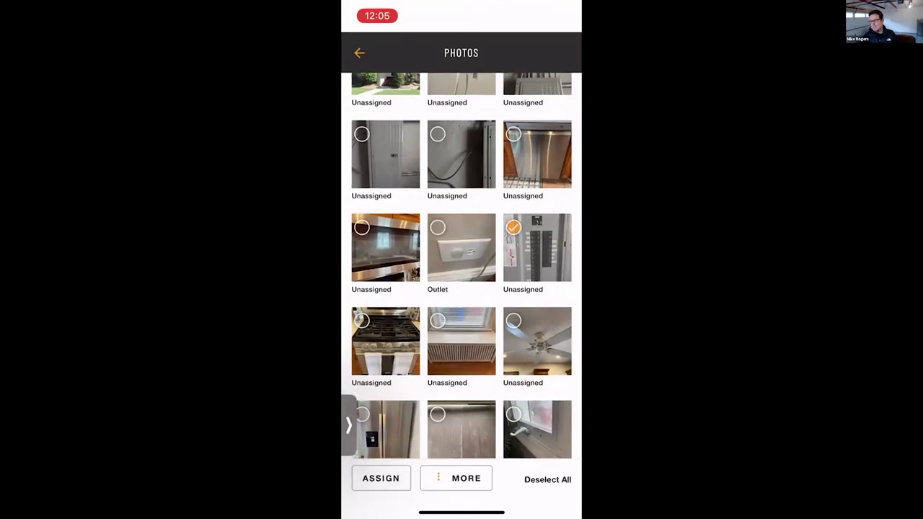
{"action": "left_click", "coordinate": [361, 227]}
{"action": "scroll", "coordinate": [462, 288], "scroll_direction": "up", "scroll_amount": 3}
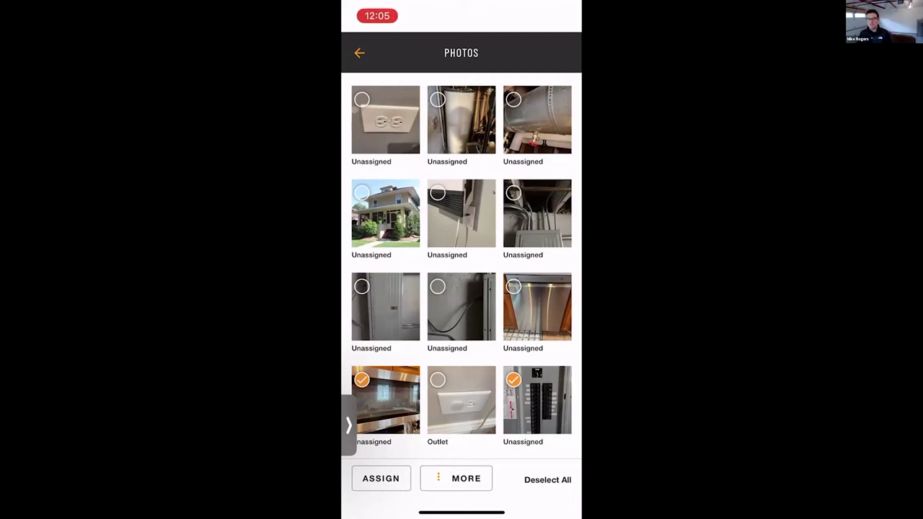
{"action": "scroll", "coordinate": [462, 267], "scroll_direction": "down", "scroll_amount": 3}
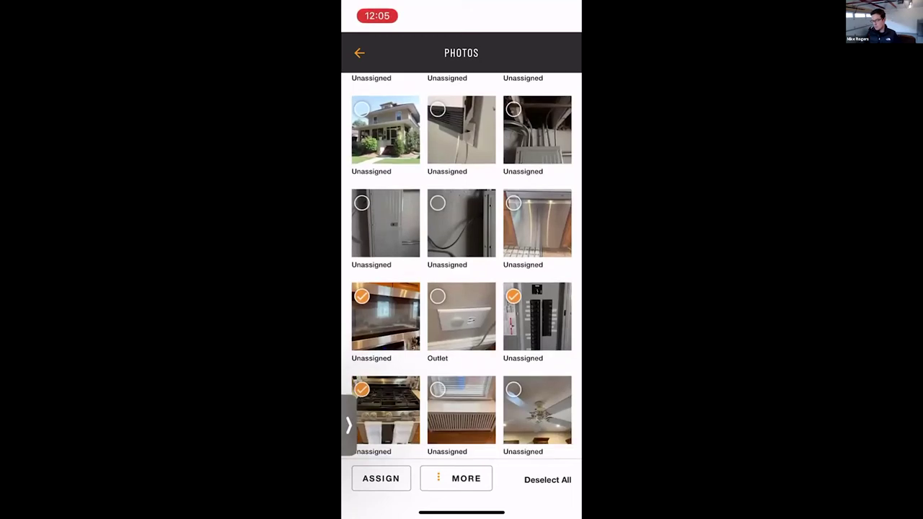
{"action": "left_click", "coordinate": [381, 478]}
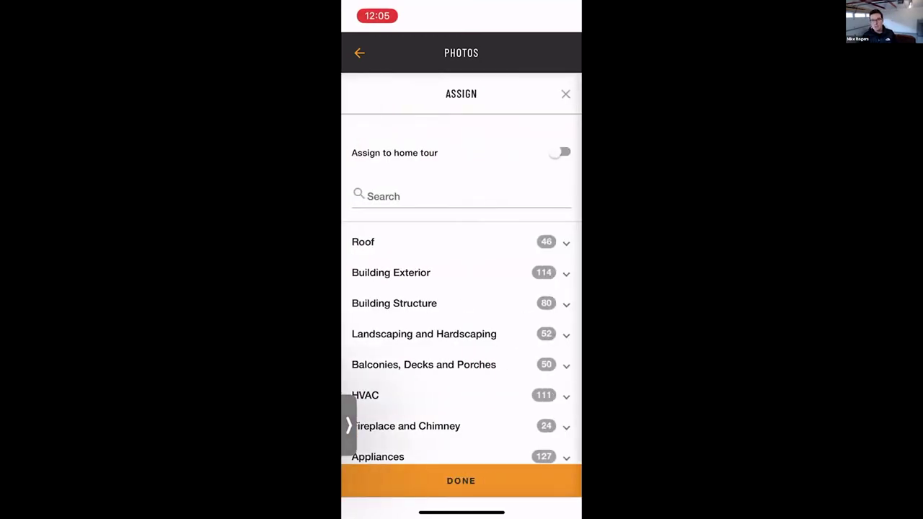
{"action": "left_click", "coordinate": [561, 152]}
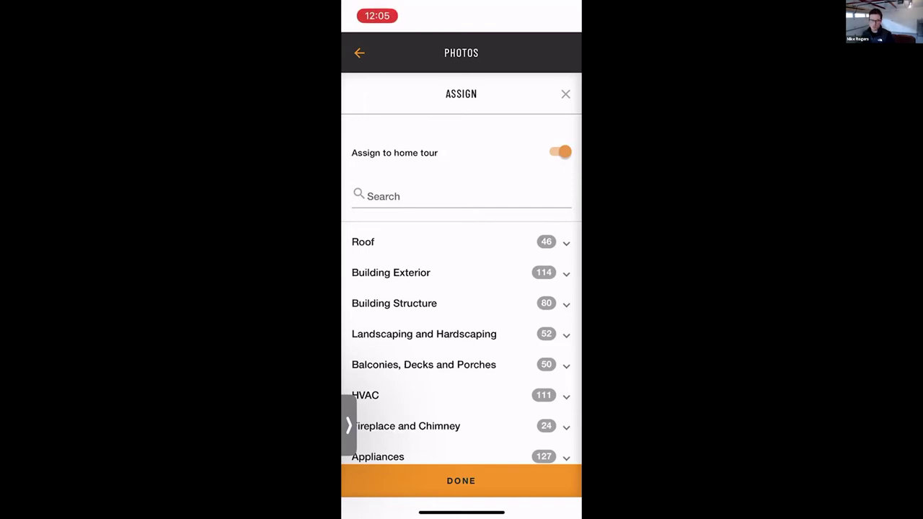
{"action": "left_click_drag", "start_coordinate": [404, 512], "coordinate": [548, 512]}
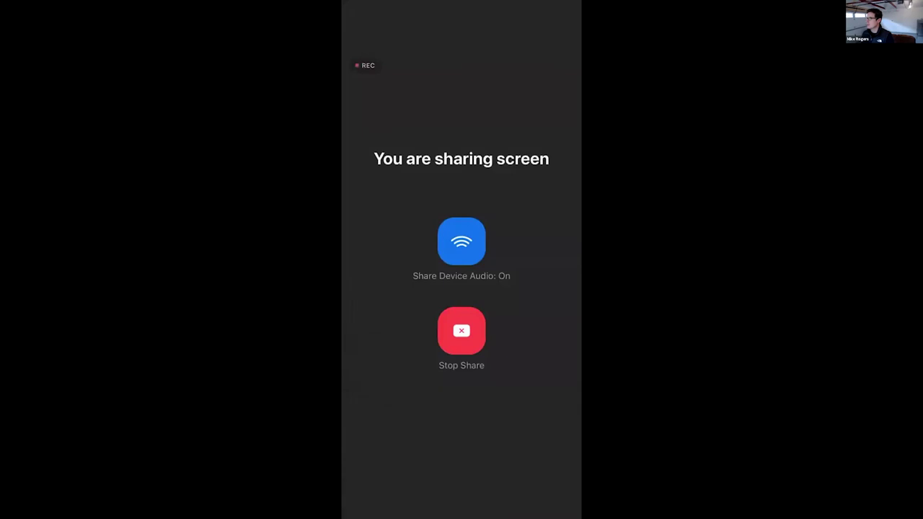
{"action": "left_click", "coordinate": [461, 331]}
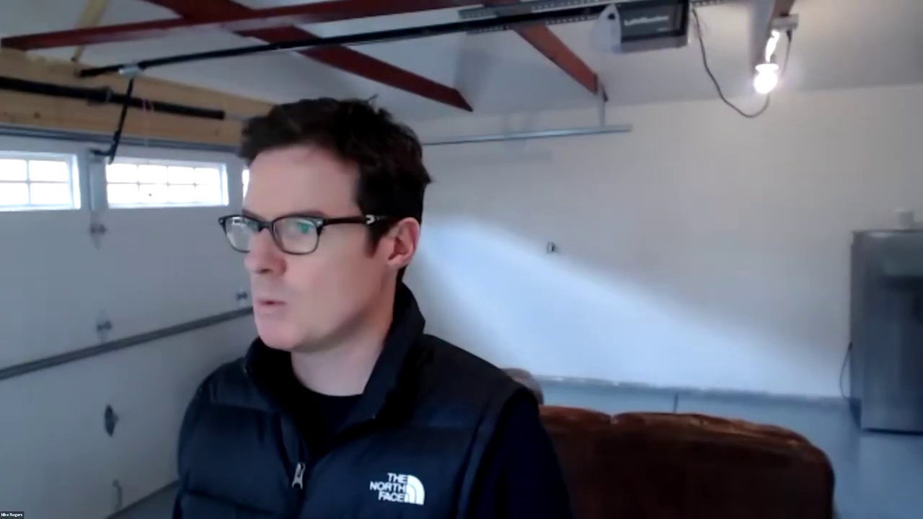